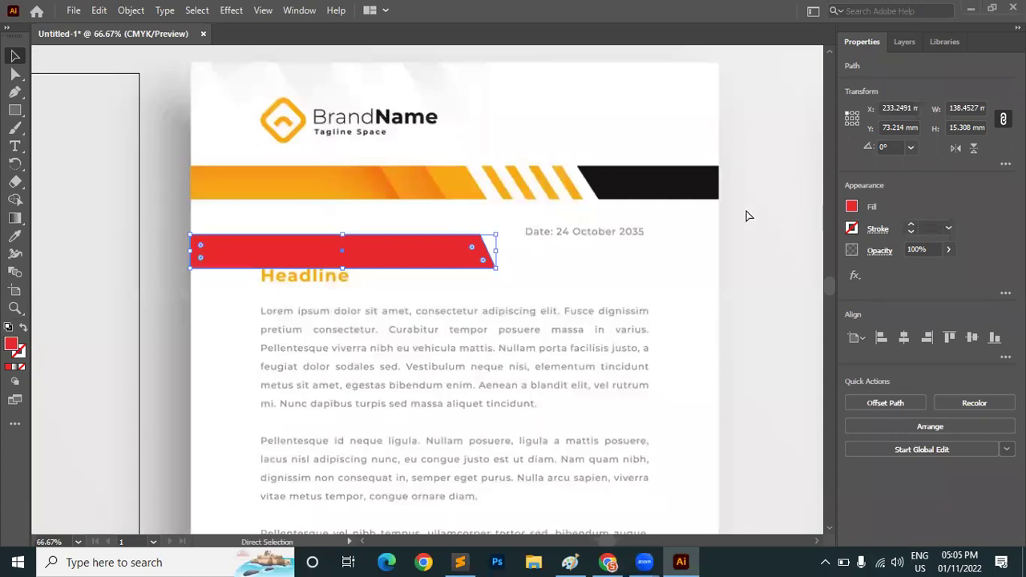
Step: Narrow the red stripe to about 138 mm, slant its right end, and drag a copy down
key("ctrl+z")
key("ctrl+z")
key("ctrl+z")
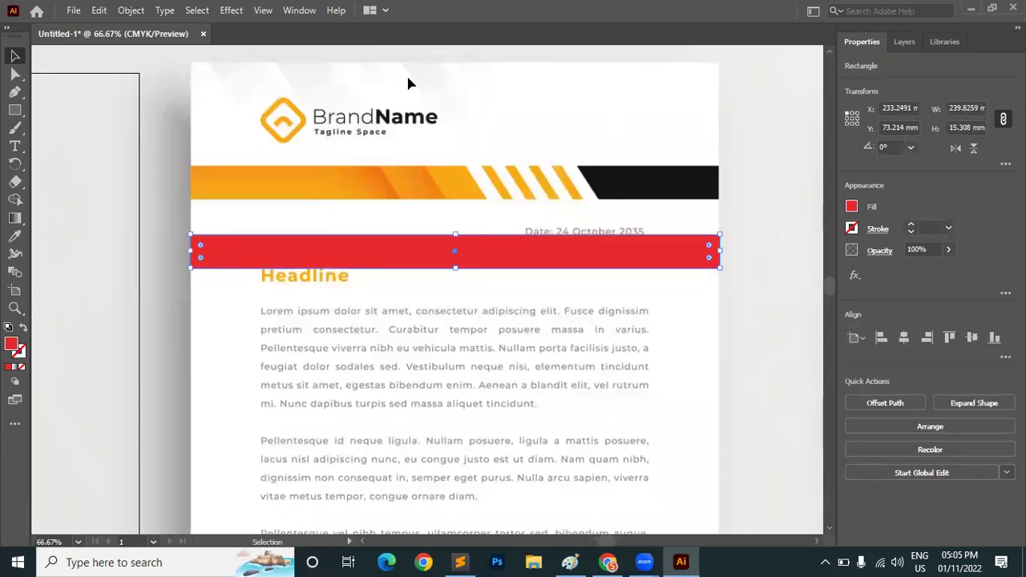
left_click_drag(720, 251, 494, 246)
left_click(15, 74)
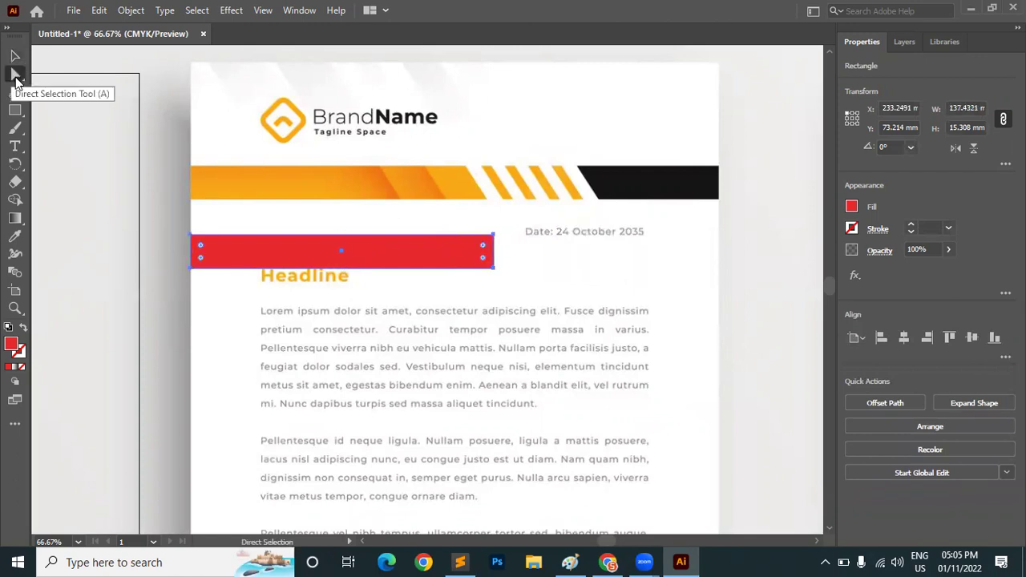
left_click(493, 238)
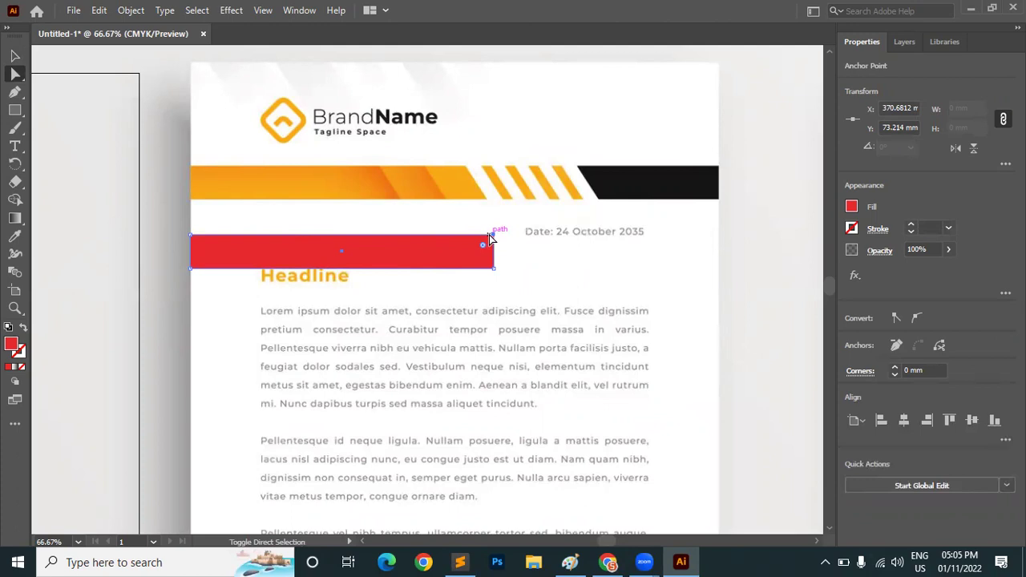
key("shift+Left")
key("shift+Left")
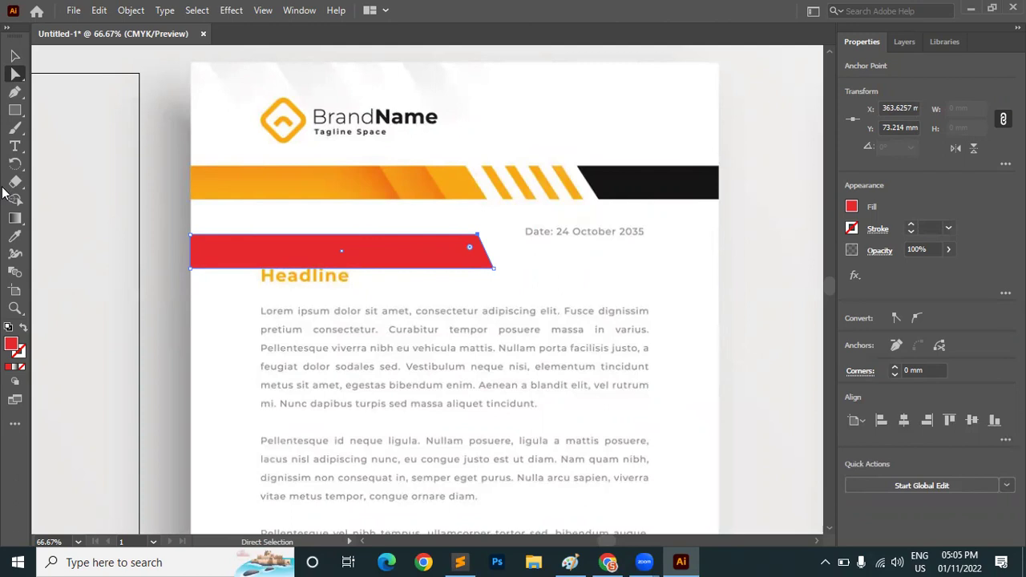
left_click(16, 56)
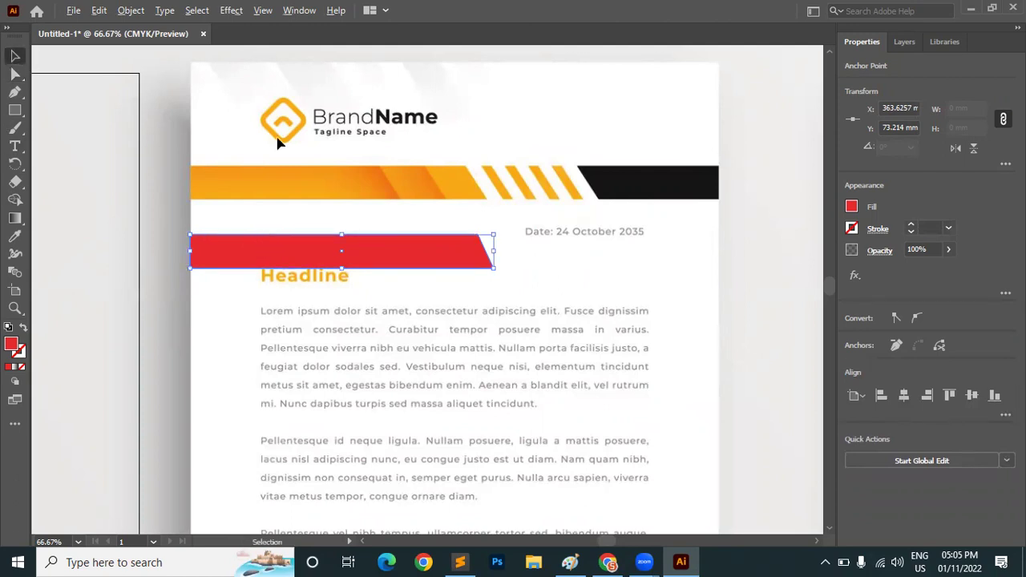
left_click_drag(376, 256, 594, 337)
Step: Reflect the copied red stripe across the vertical axis with Transform > Reflect
right_click(594, 337)
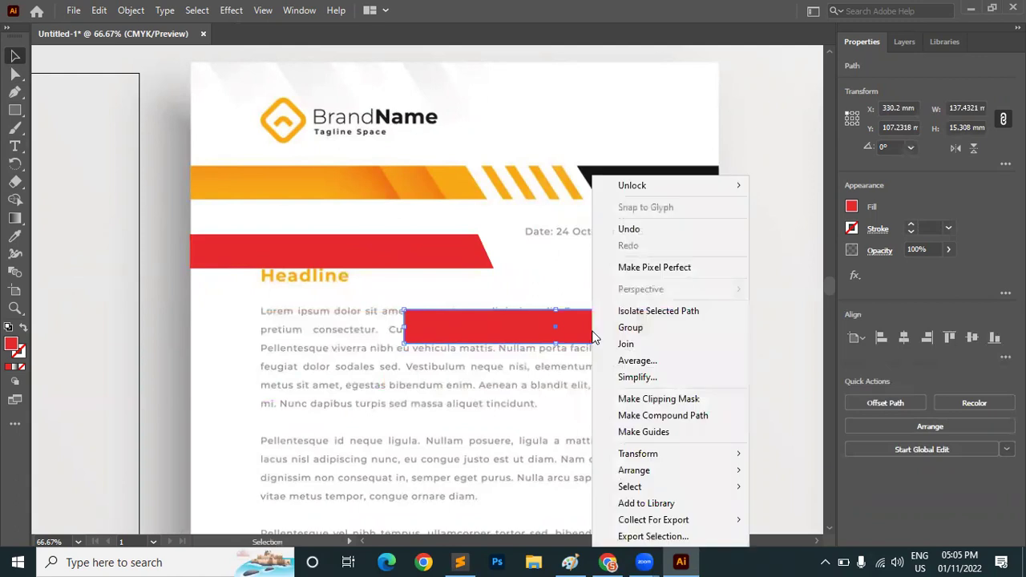
mouse_move(653, 458)
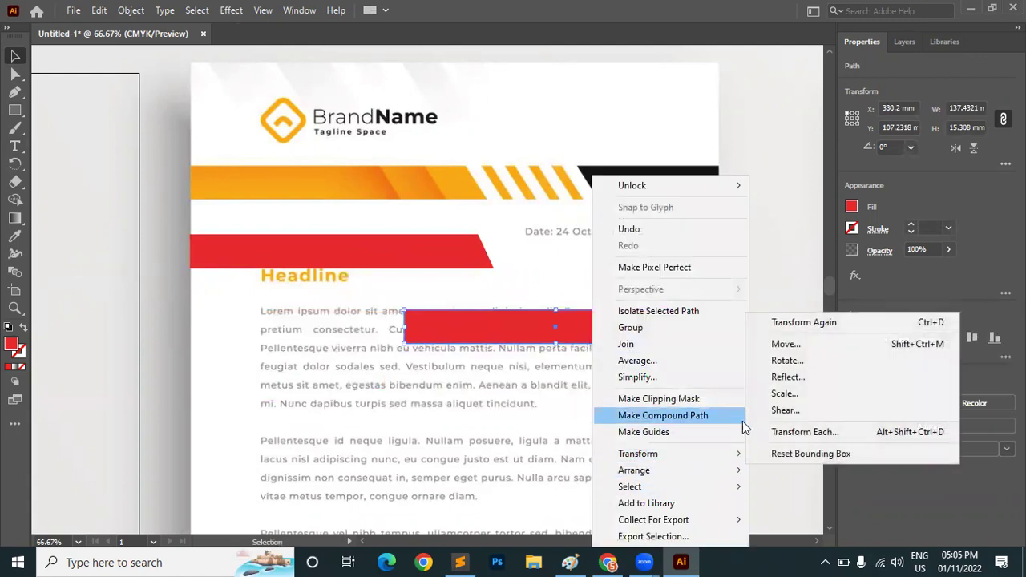
left_click(786, 378)
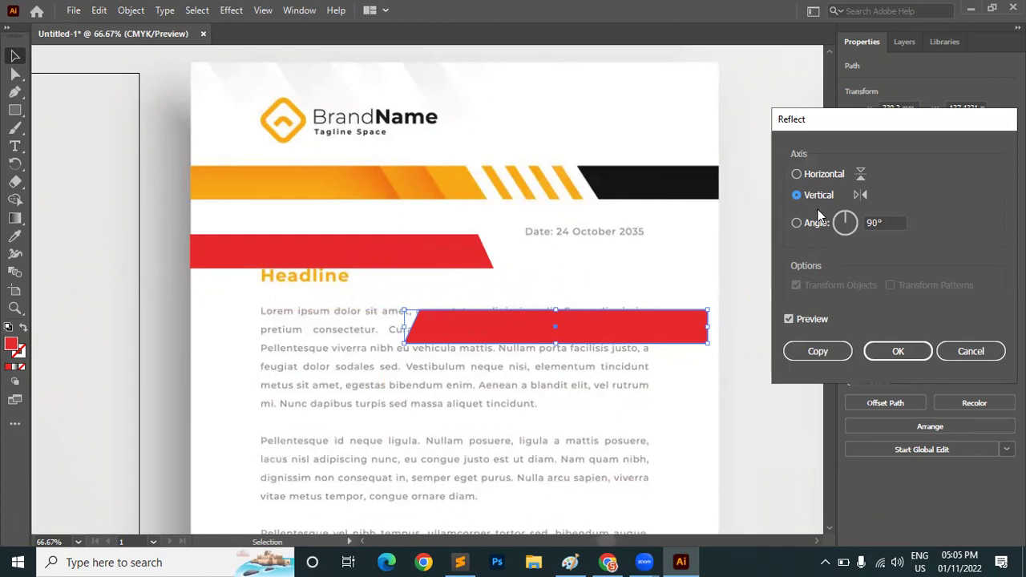
left_click(816, 176)
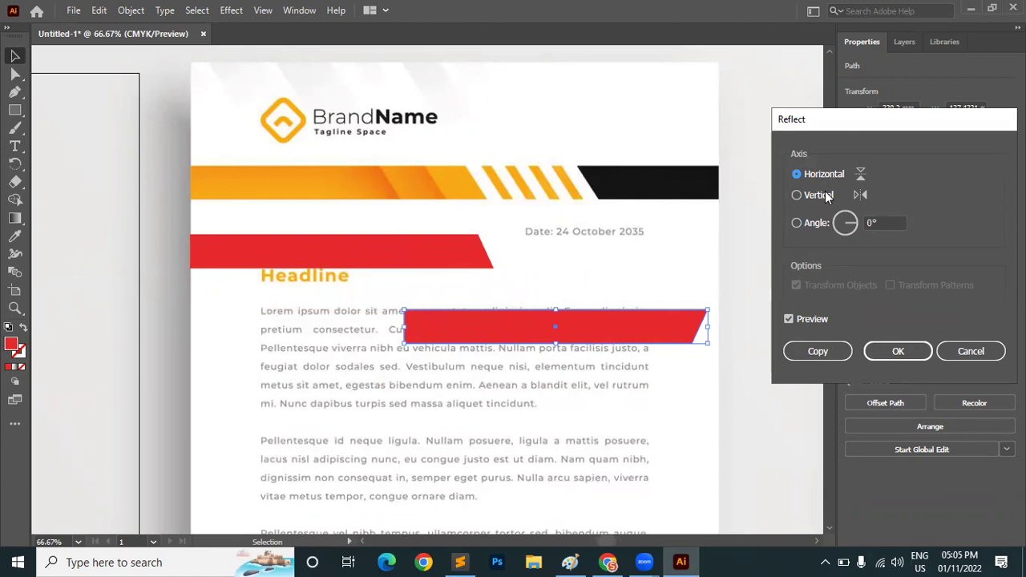
left_click(826, 197)
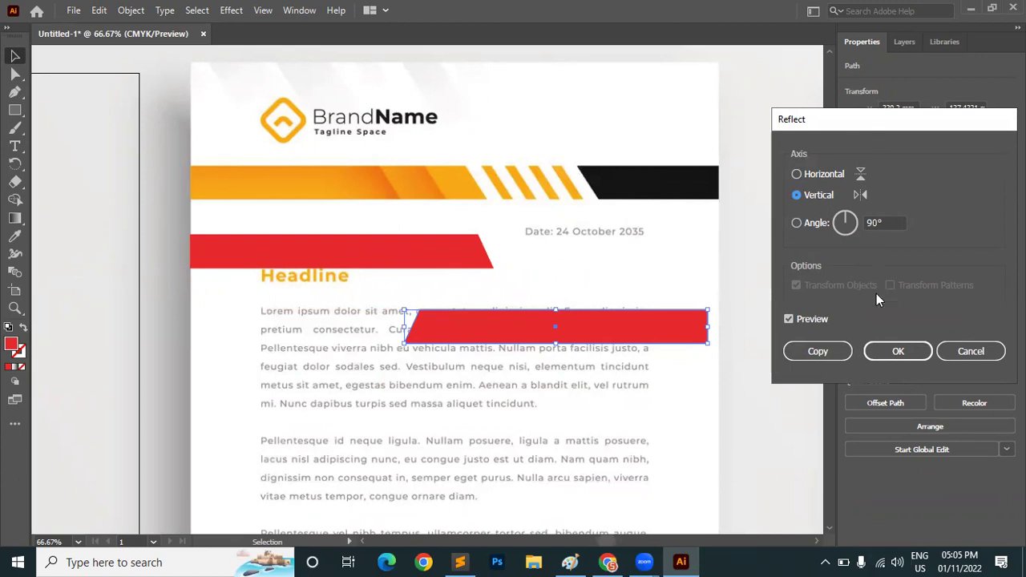
left_click(898, 350)
Step: Reflect the copy across the horizontal axis too, so its slanted end faces left
right_click(634, 325)
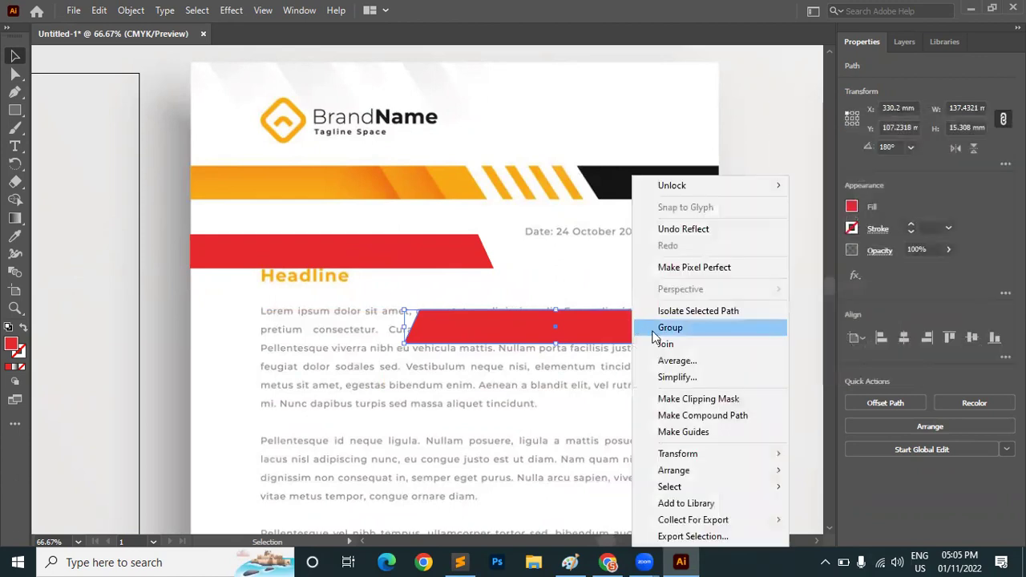
mouse_move(682, 454)
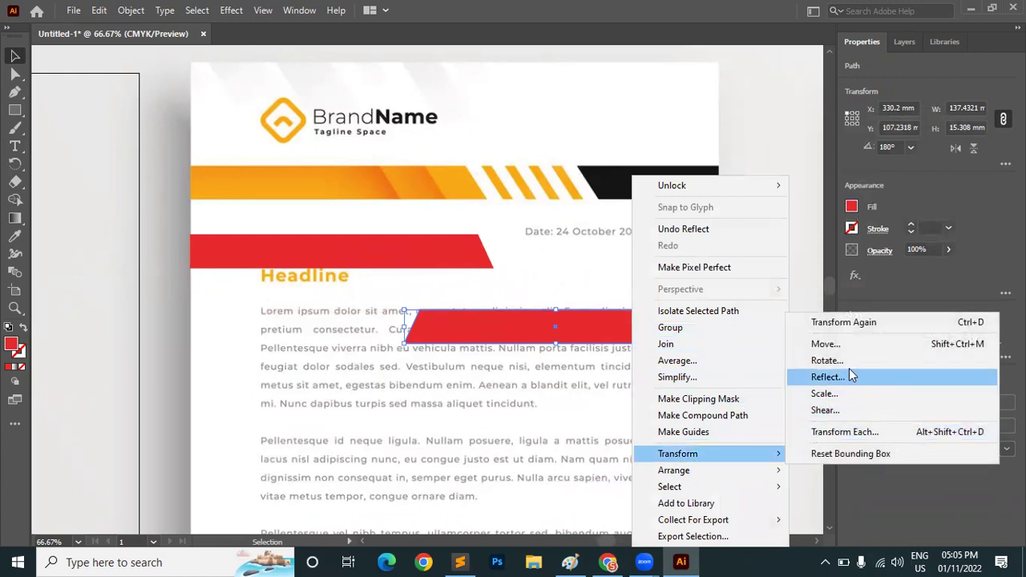
left_click(826, 377)
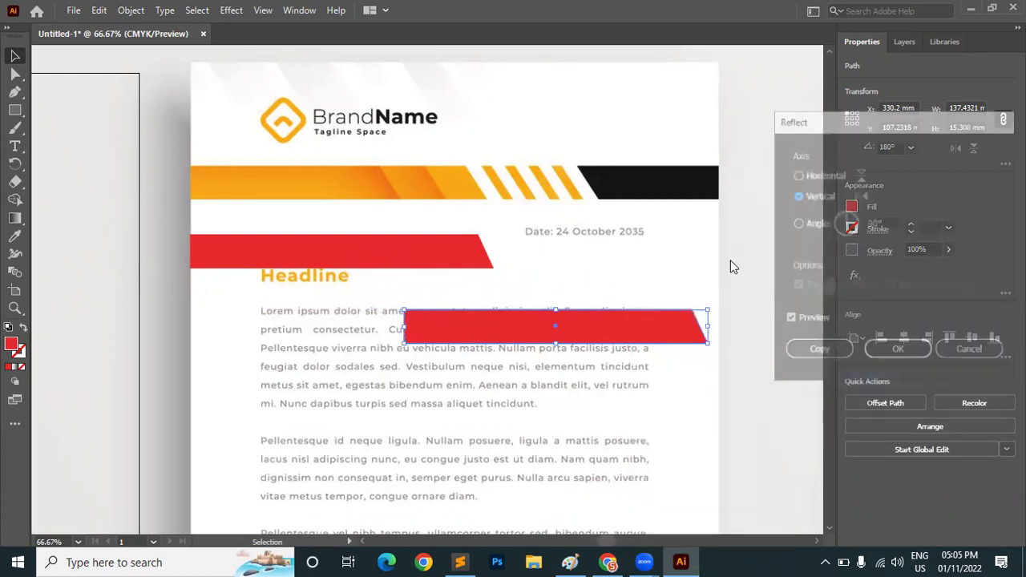
left_click(814, 175)
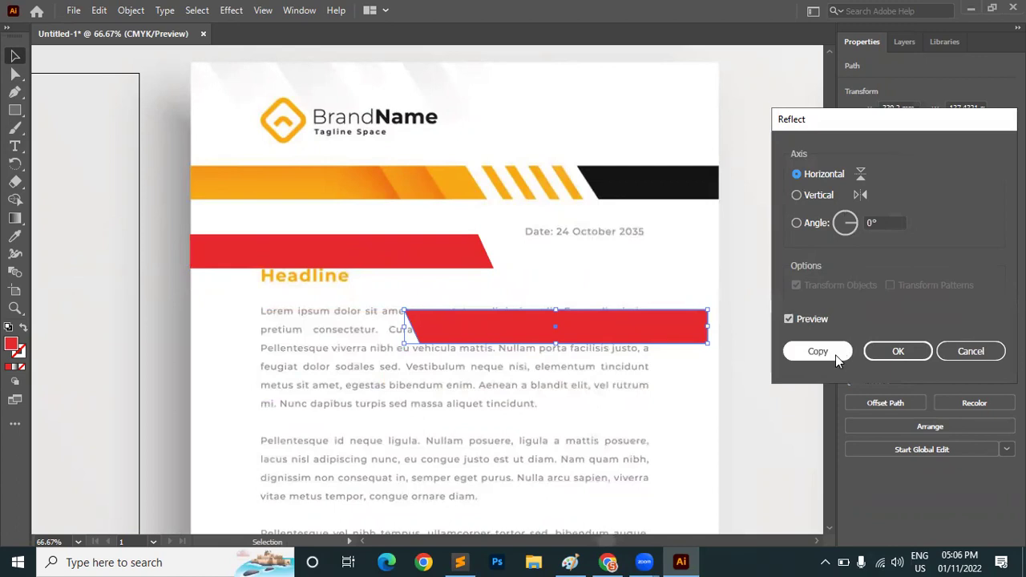
left_click(898, 351)
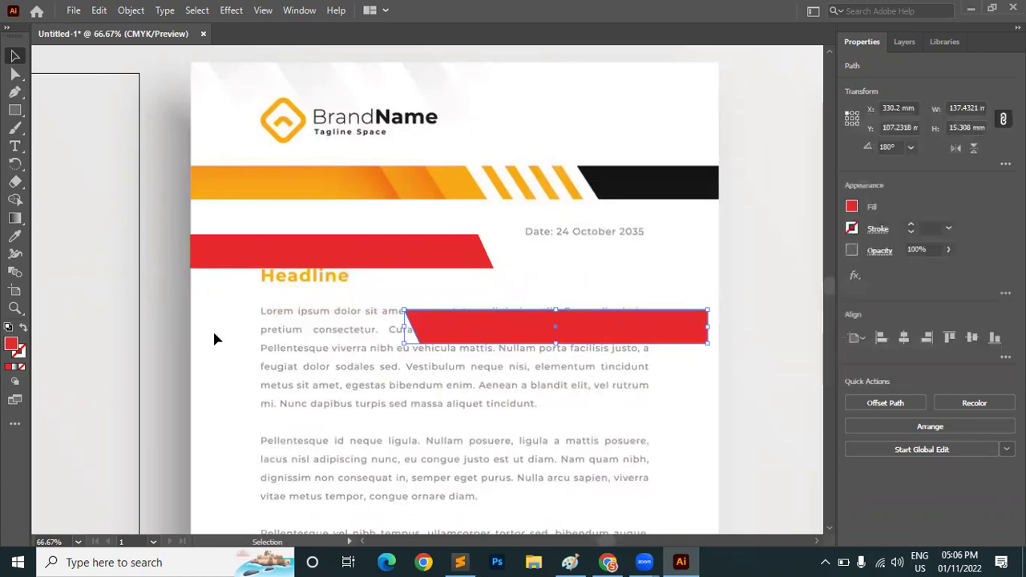
Step: Move the mirrored stripe up, level with and to the right of the first stripe
left_click_drag(451, 328, 656, 255)
left_click(409, 270, "shift")
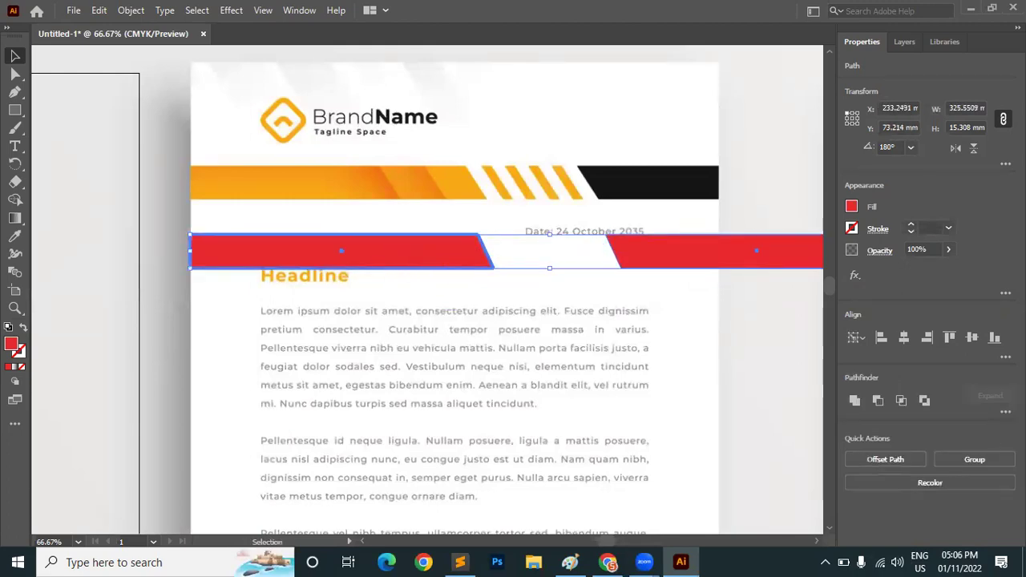
key("a")
scroll(510, 345, "right", 3)
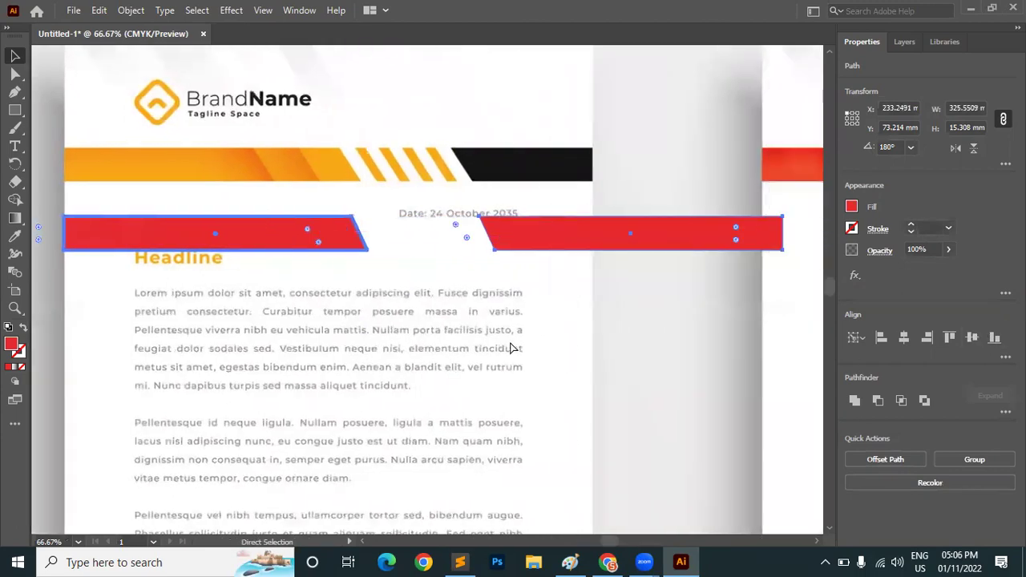
scroll(513, 348, "right", 2)
left_click(703, 294)
key("v")
left_click(678, 240)
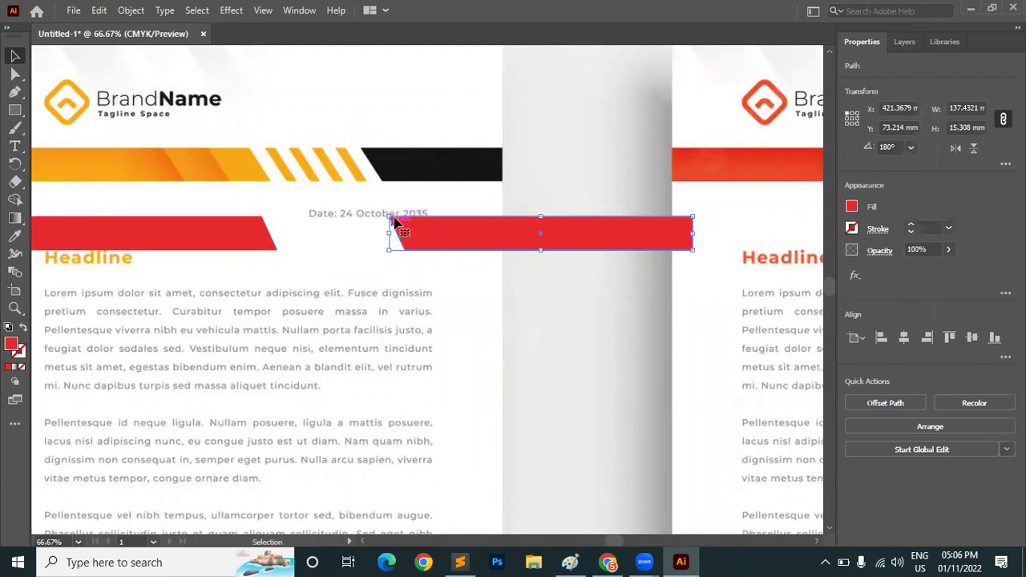
Step: Try shortening the right stripe by dragging its right end, undoing each attempt
left_click_drag(695, 234, 514, 249)
key("a")
key("ctrl+z")
key("v")
left_click(550, 415)
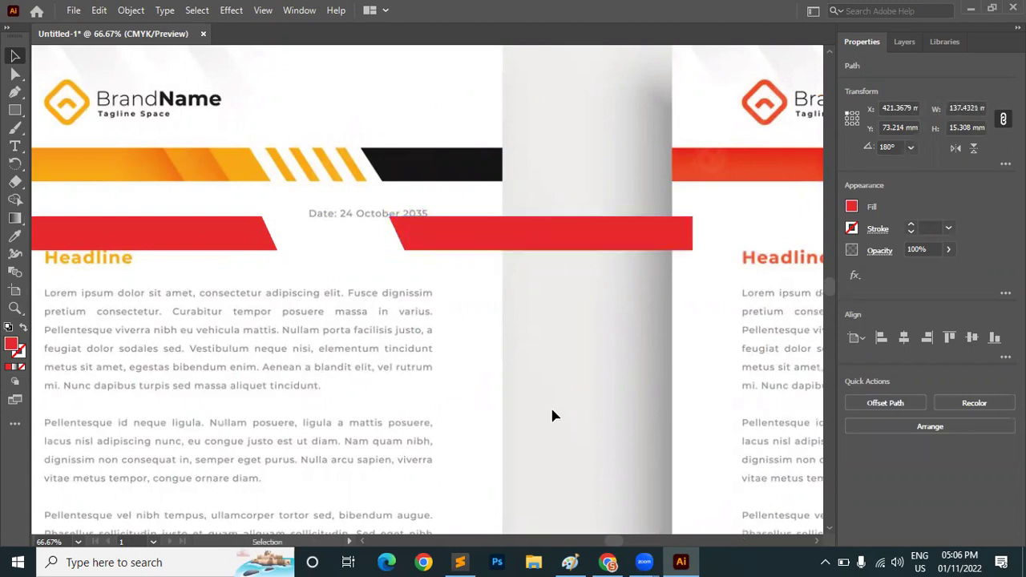
left_click(14, 73)
left_click(694, 217)
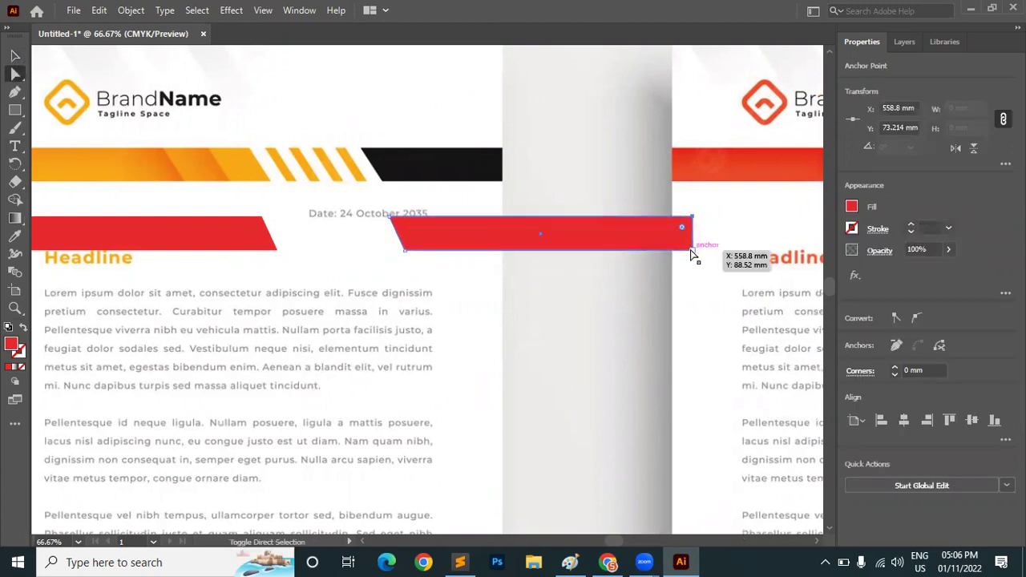
left_click(692, 251, "shift")
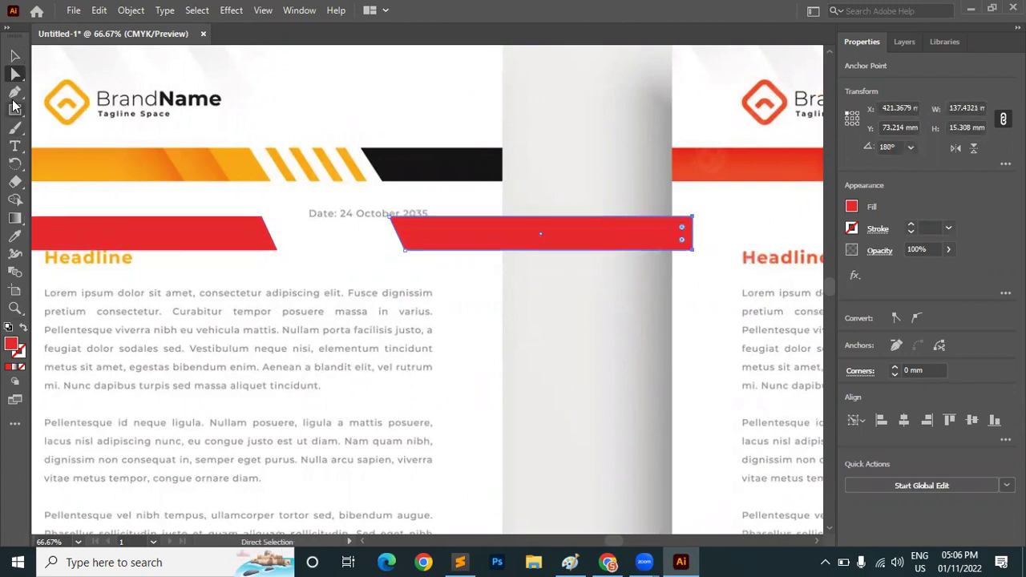
left_click(12, 54)
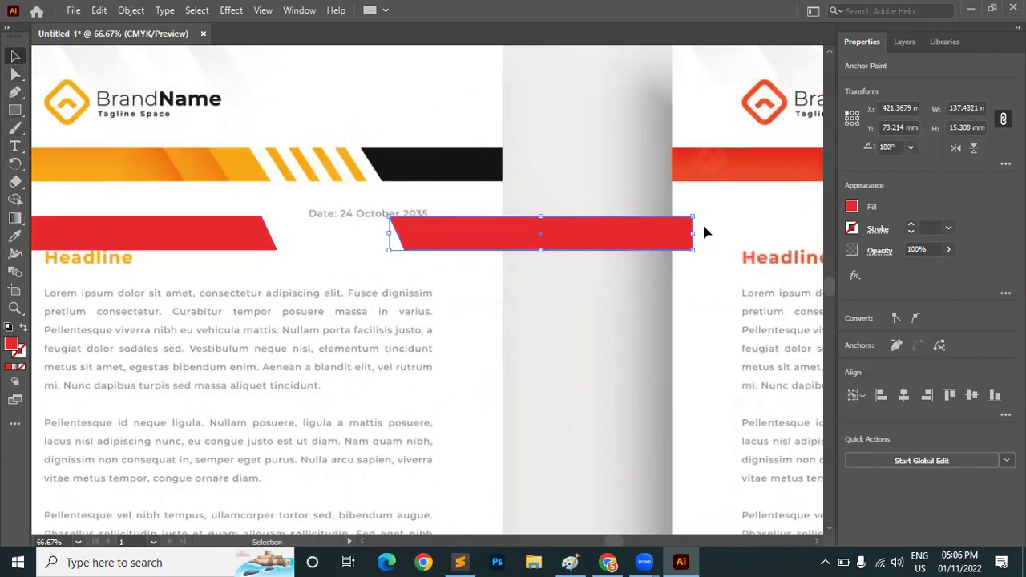
left_click_drag(689, 234, 505, 237)
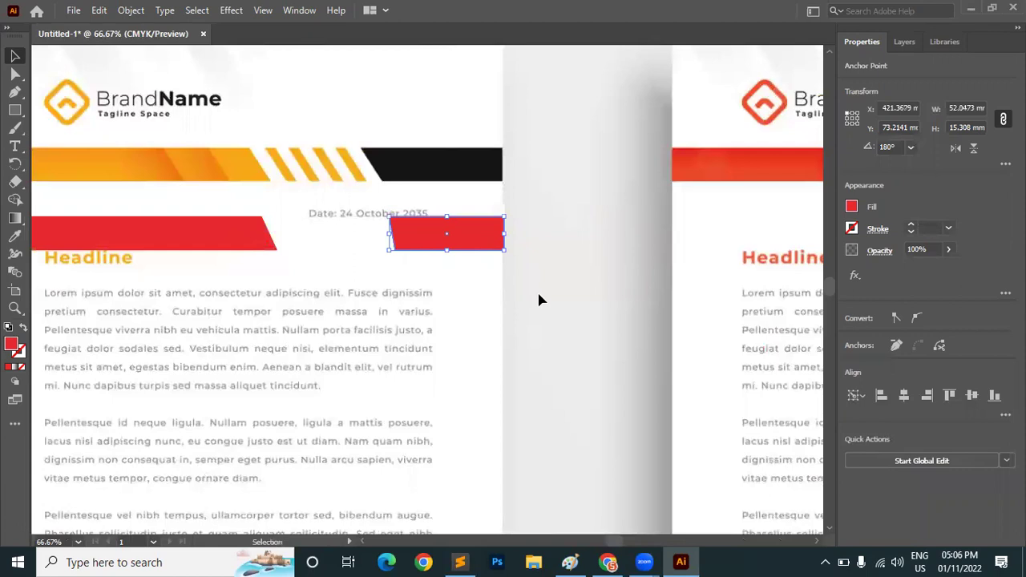
key("ctrl+z")
Step: Select the stripe's two right corner points and nudge them left to shorten it
key("a")
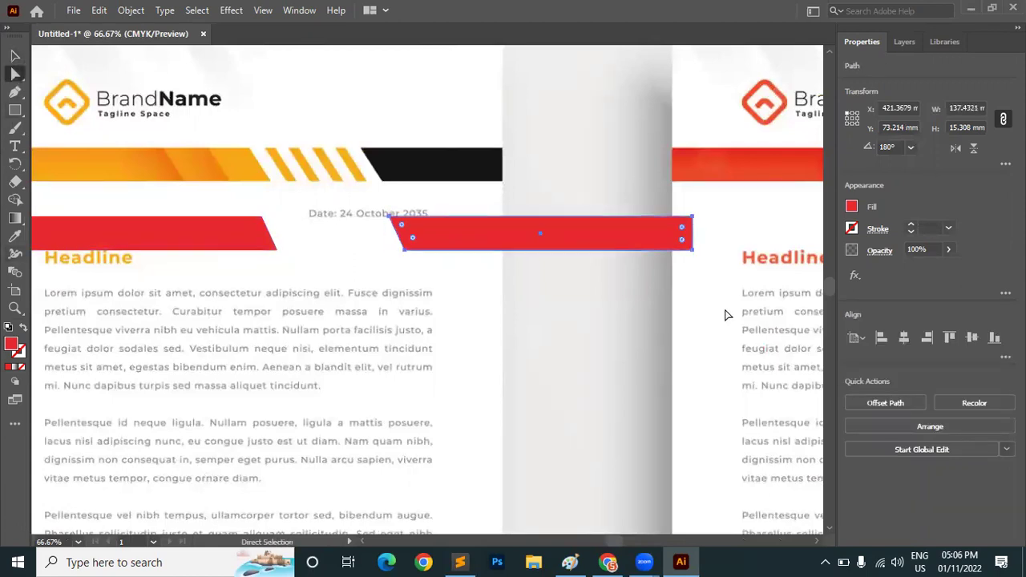
left_click(691, 216)
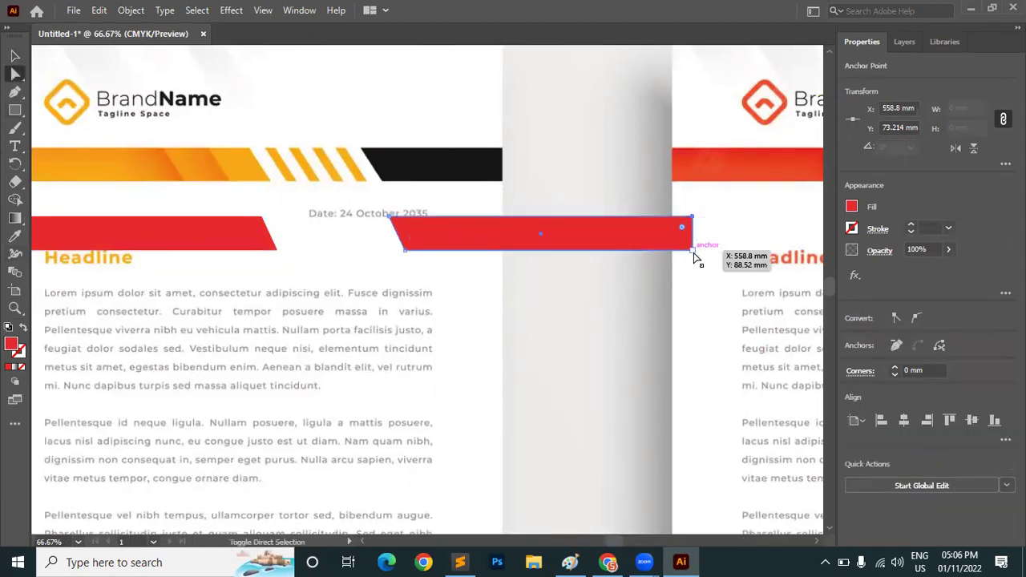
left_click(693, 250, "shift")
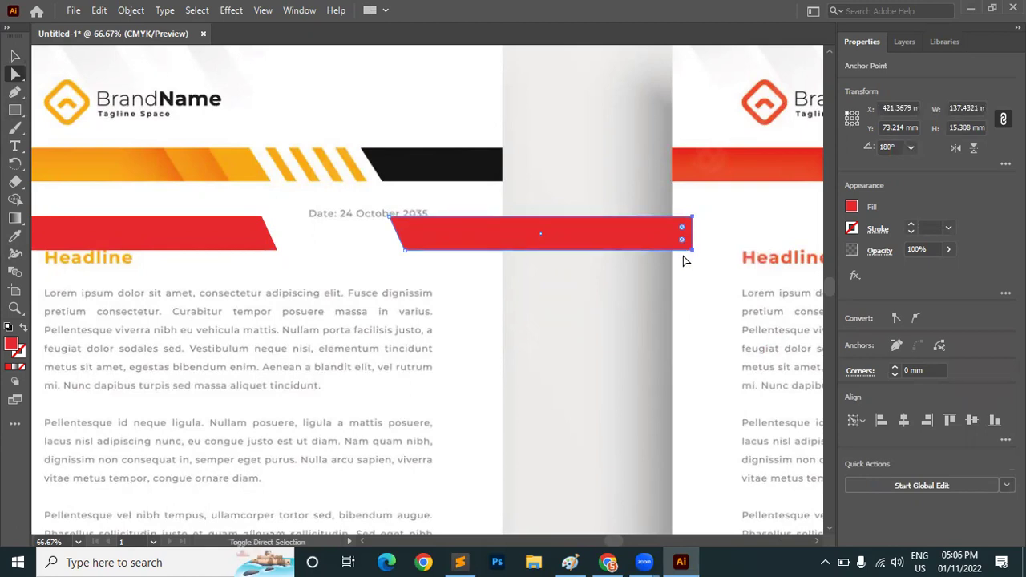
key("Left")
key("Left")
key("Left")
key("Left")
key("Left")
key("Left")
key("Left")
key("Left")
key("Left")
key("Left")
key("Left")
key("Left")
key("Left")
key("Left")
key("Left")
key("Left")
key("Left")
key("Left")
key("Left")
key("Left")
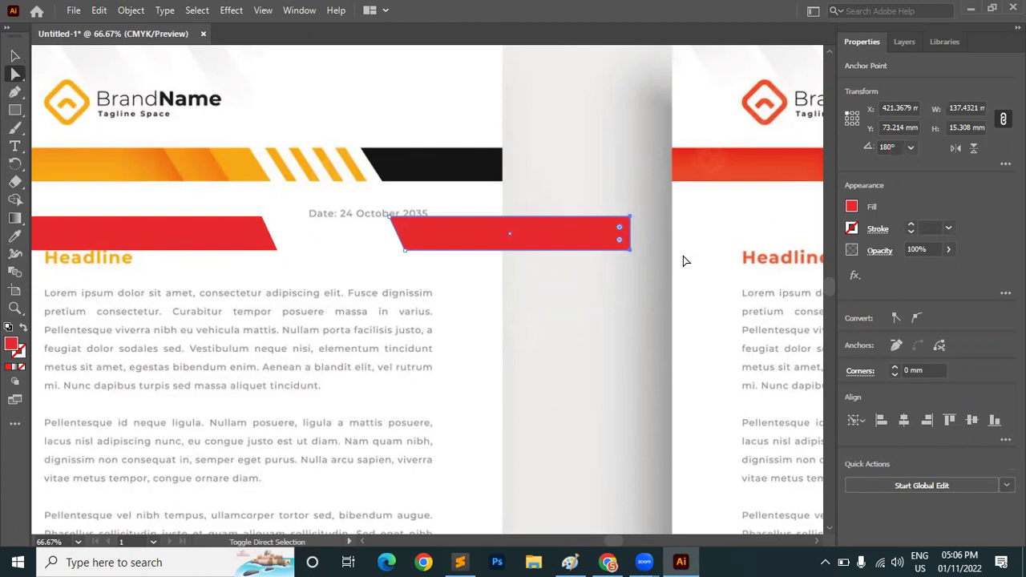
key("Left")
key("Left")
key("Left")
key("Left")
key("Left")
key("Left")
key("Left")
key("Left")
key("Left")
key("Left")
key("Left")
key("Left")
key("Left")
key("Left")
key("Left")
key("Left")
key("Left")
key("Left")
key("Left")
key("Left")
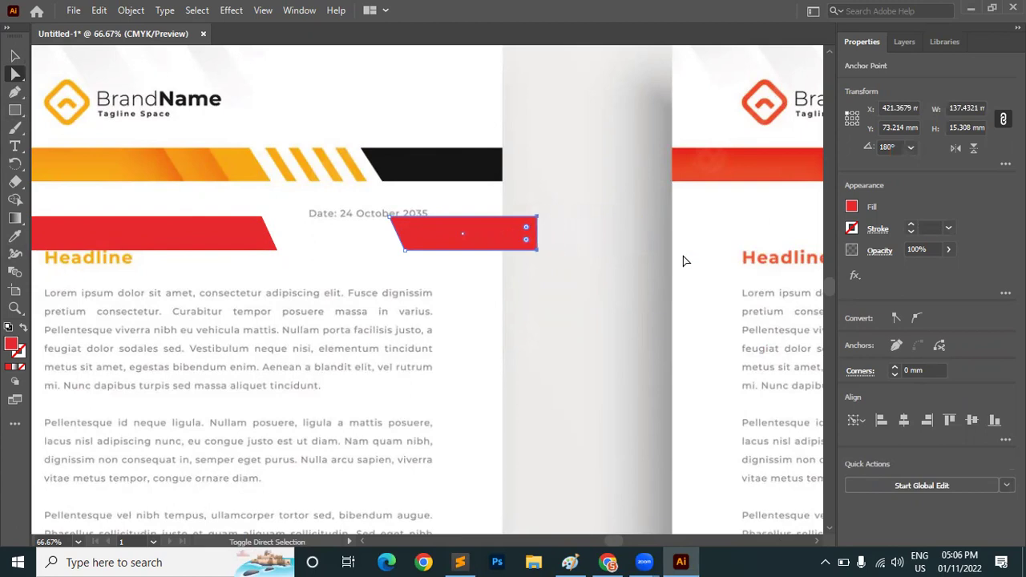
scroll(531, 235, "up", 5)
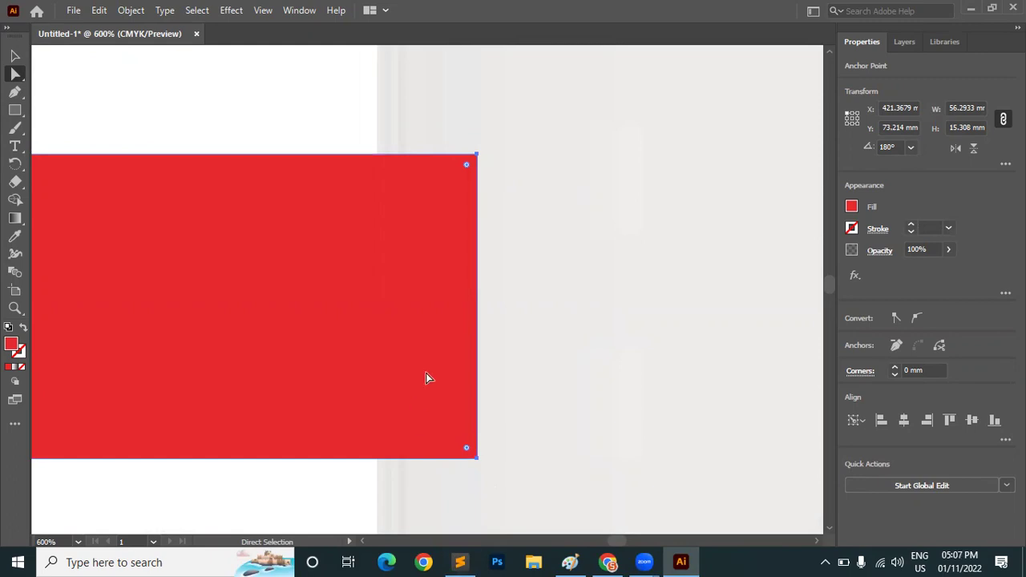
Step: Drag the red band's top-right anchor inward, then undo the resulting slant
left_click(477, 155)
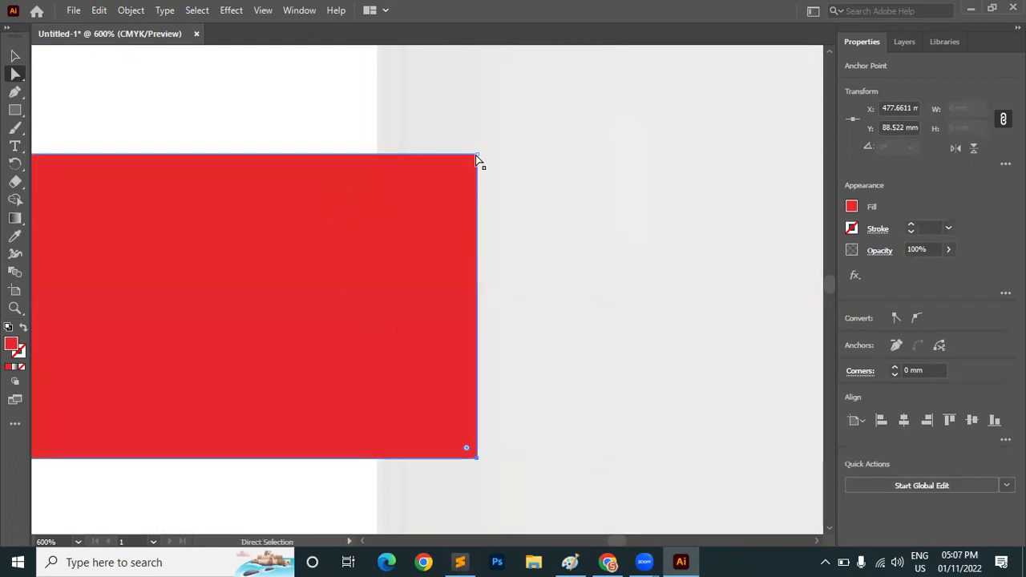
left_click_drag(476, 158, 431, 156)
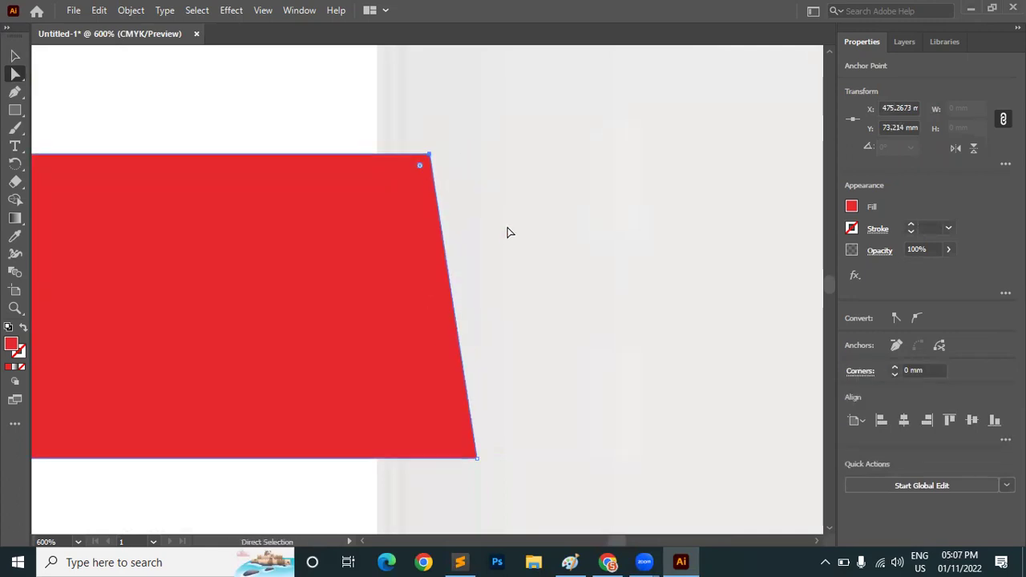
key("ctrl+z")
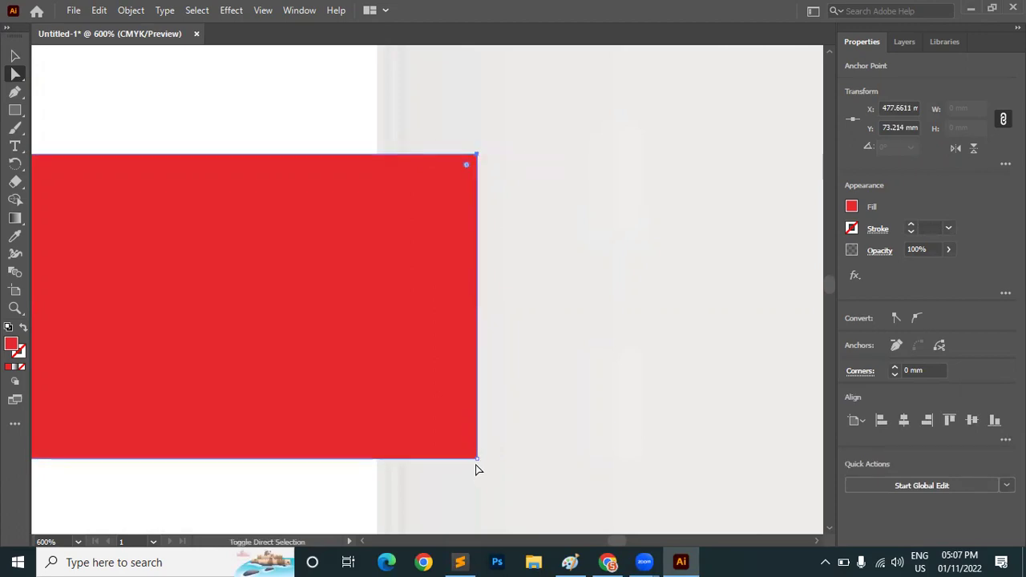
Step: Drag the band's right-edge anchors left to trim it to about 51 mm, then deselect
left_click(477, 154)
left_click_drag(481, 158, 378, 162)
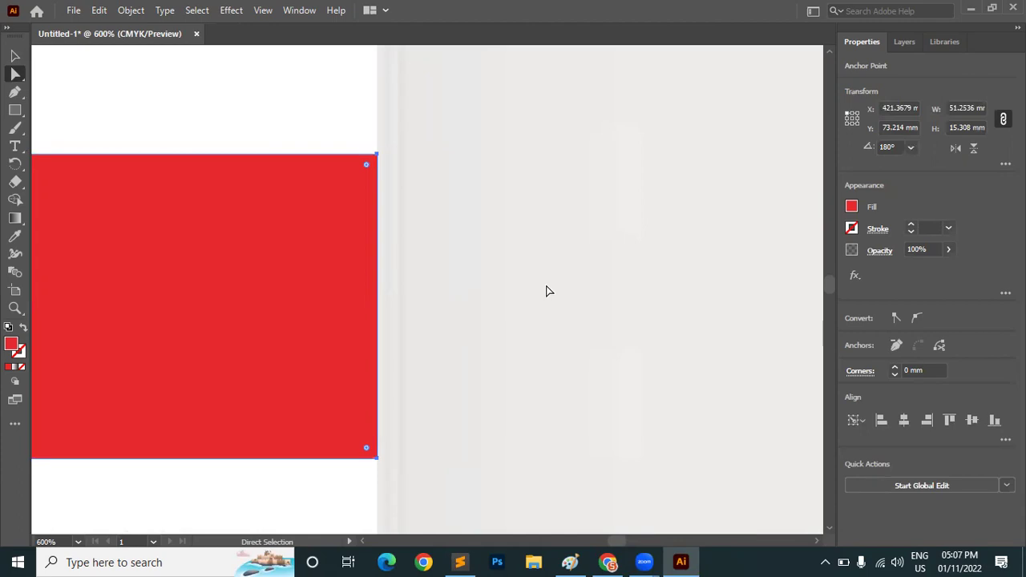
scroll(553, 292, "down", 6)
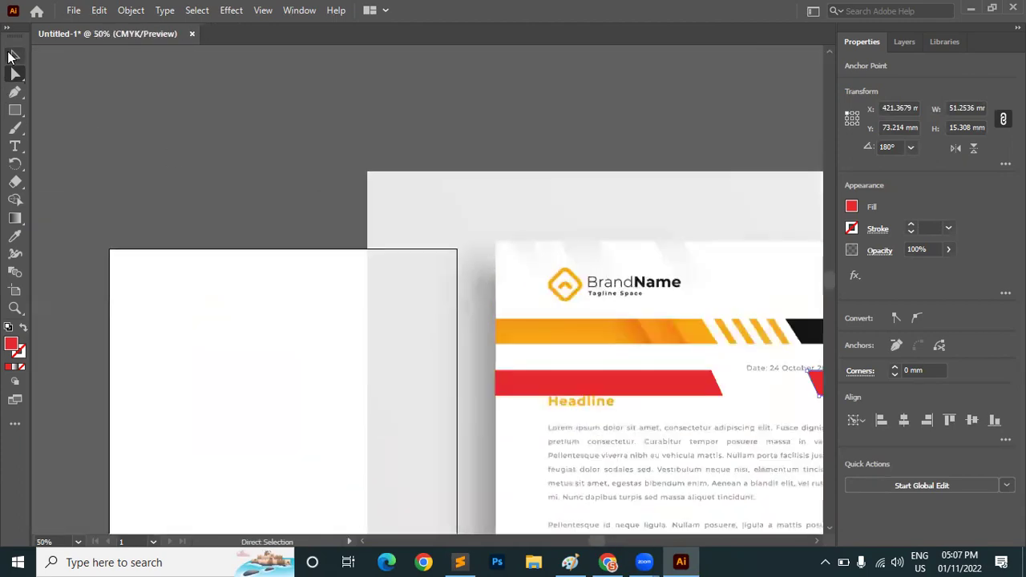
left_click(14, 56)
left_click(222, 186)
scroll(224, 190, "down", 2)
scroll(521, 305, "right", 4)
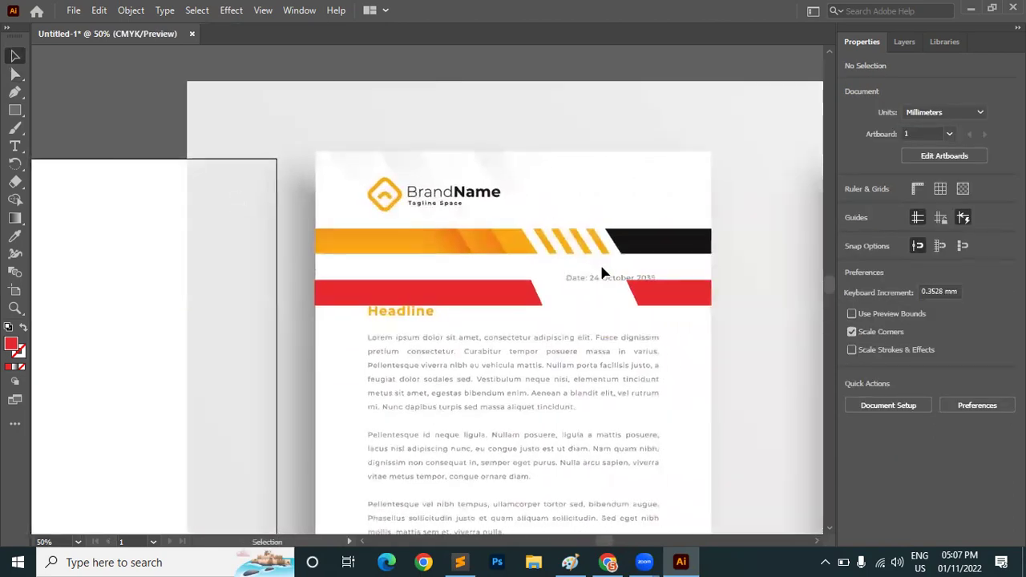
scroll(618, 287, "up", 3)
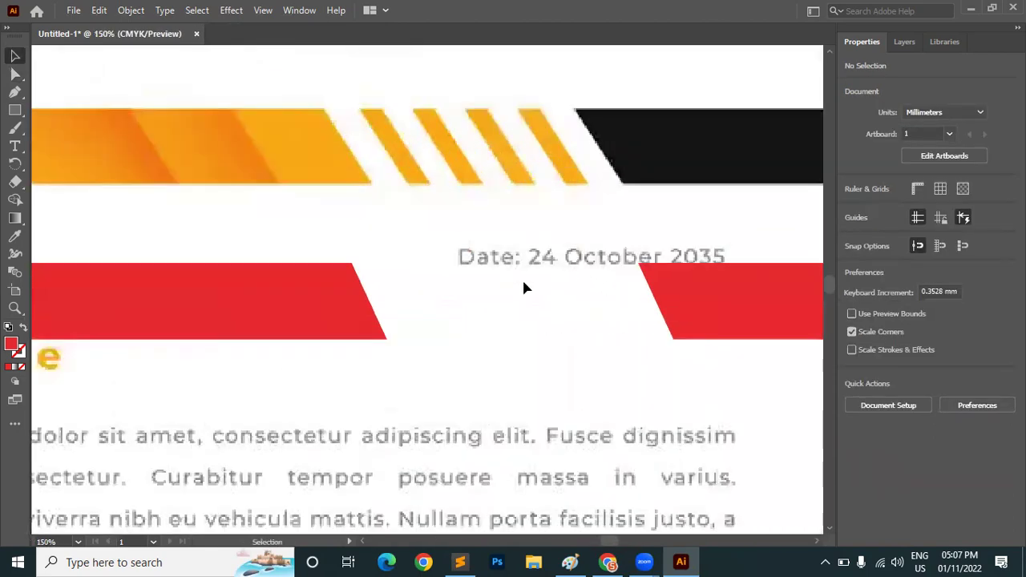
scroll(524, 290, "down", 2)
scroll(525, 290, "down", 1)
scroll(529, 292, "up", 3)
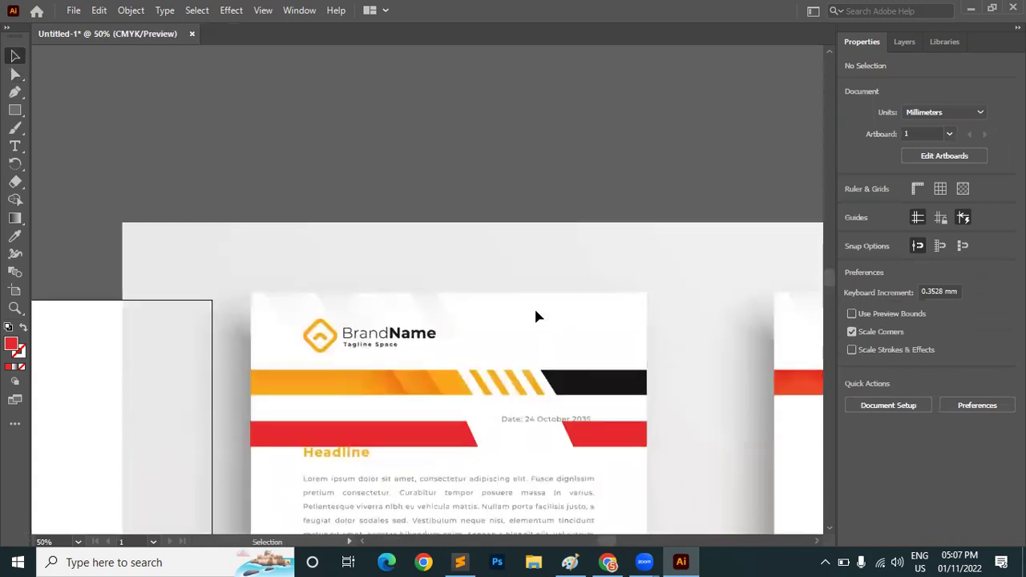
scroll(536, 313, "down", 1)
Step: Duplicate the left red band above the artboard, then copy it again directly below
left_click_drag(446, 416, 451, 141)
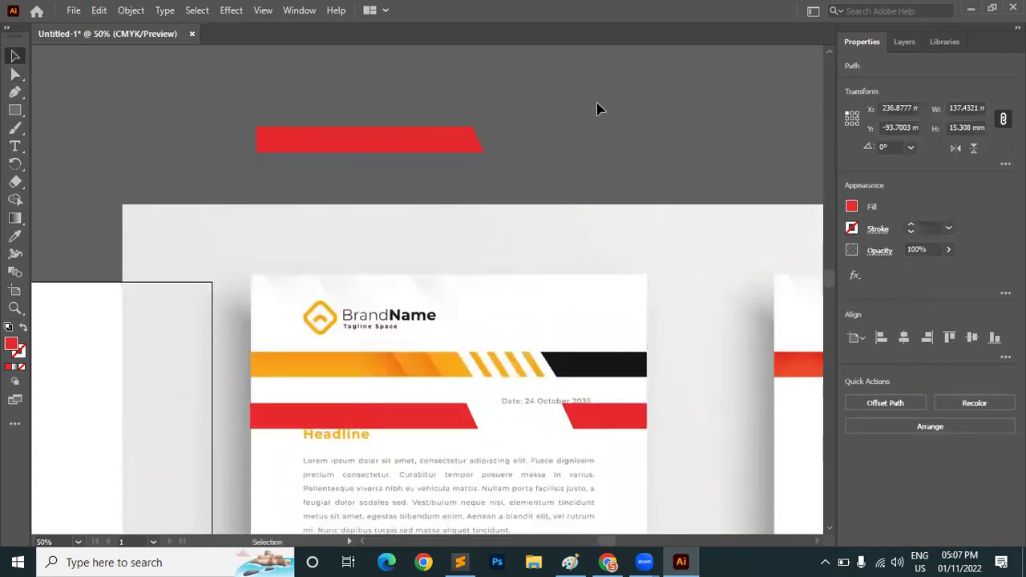
left_click(599, 109)
scroll(417, 165, "up", 3)
left_click(435, 158)
scroll(436, 158, "down", 2)
left_click_drag(429, 169, 430, 213)
Step: Recolour the lower copy with the header's black and level it with the red band
left_click(12, 238)
left_click(688, 447)
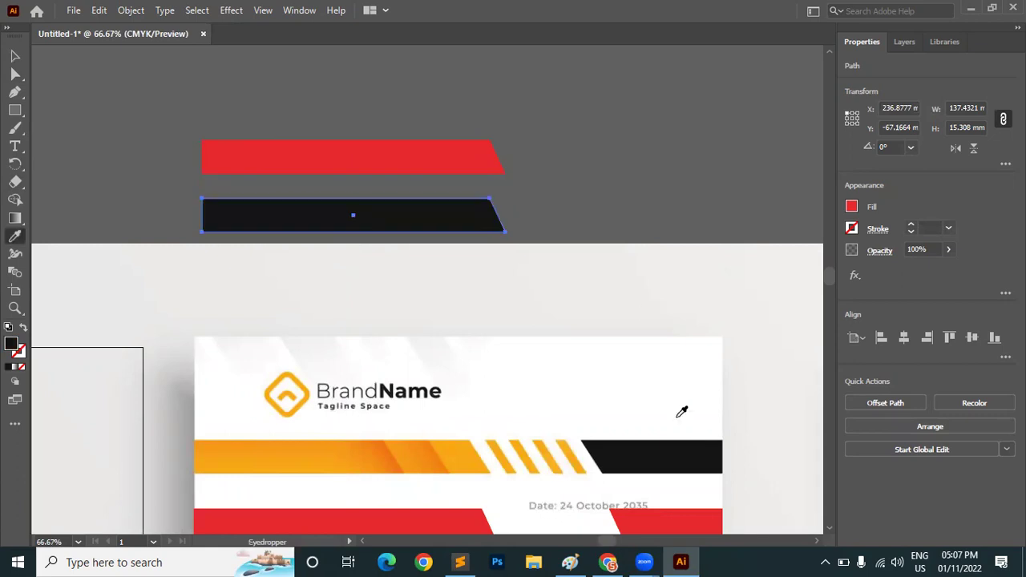
left_click(13, 59)
left_click_drag(280, 218, 609, 136)
left_click(471, 158, "shift")
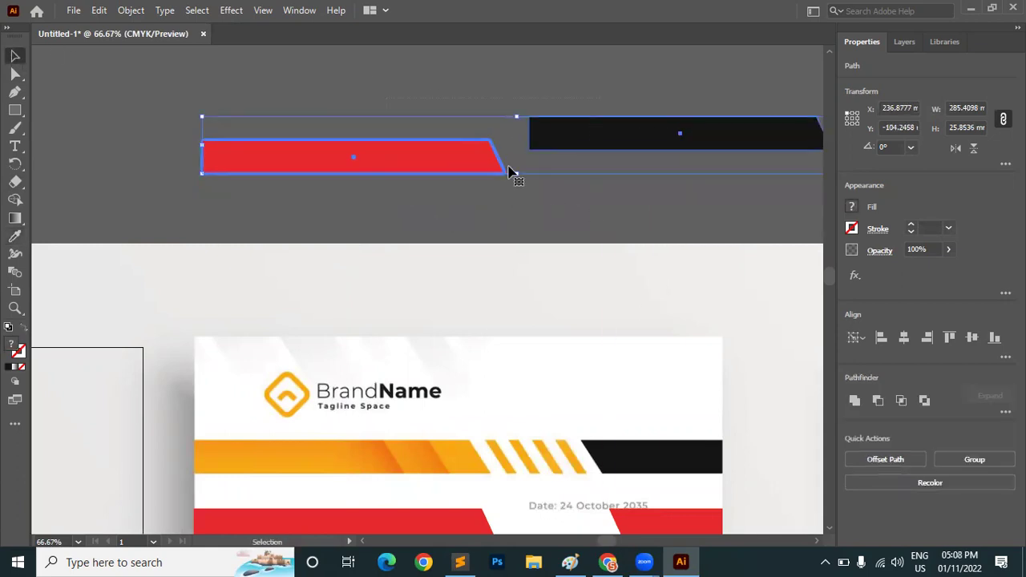
left_click(972, 337)
Step: Slide the black band over the red band and align their left edges
left_click(617, 248)
left_click_drag(614, 165, 550, 160)
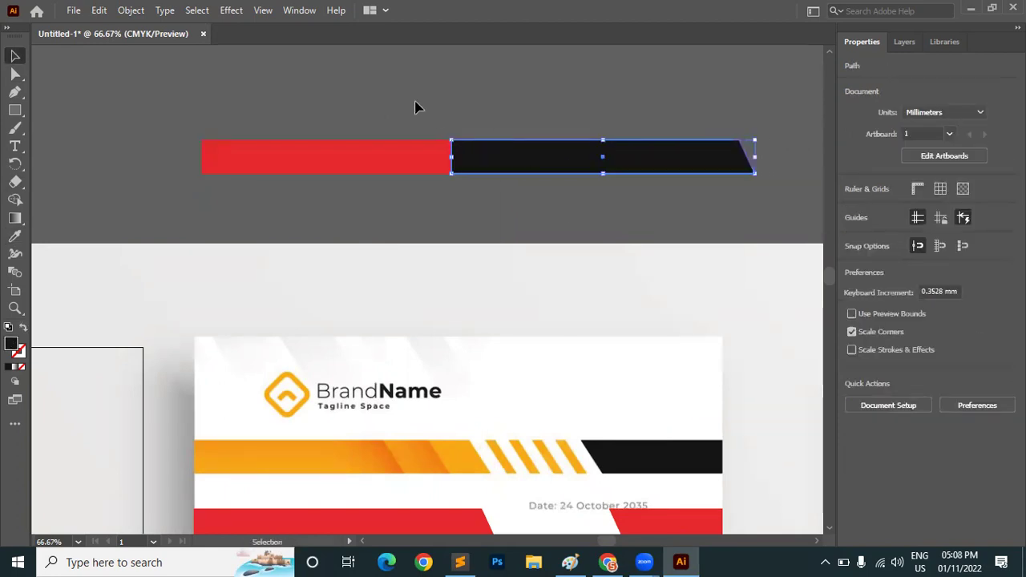
left_click_drag(417, 105, 516, 214)
scroll(479, 155, "up", 4)
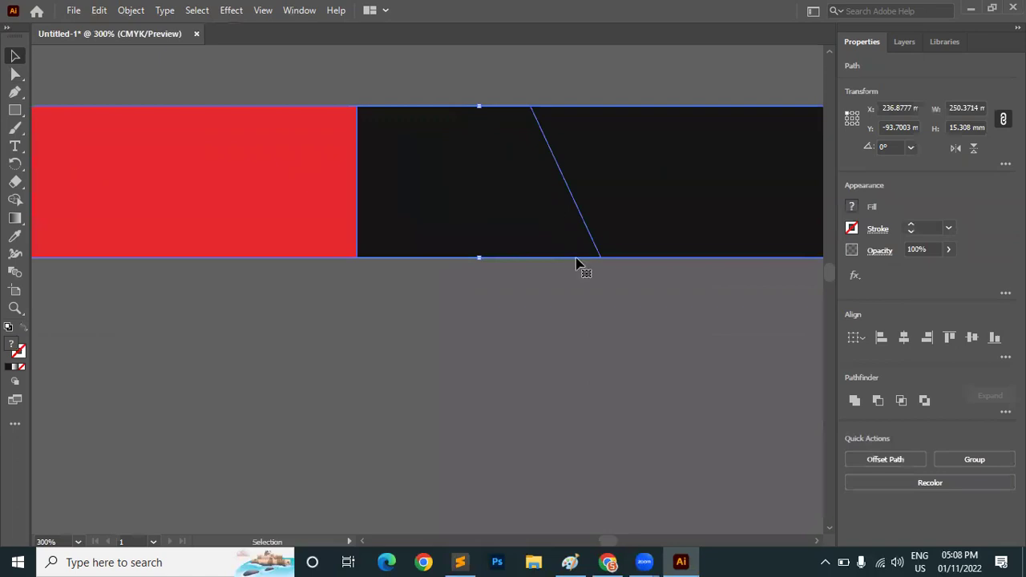
key("ctrl+h")
left_click(489, 324)
scroll(489, 323, "down", 4)
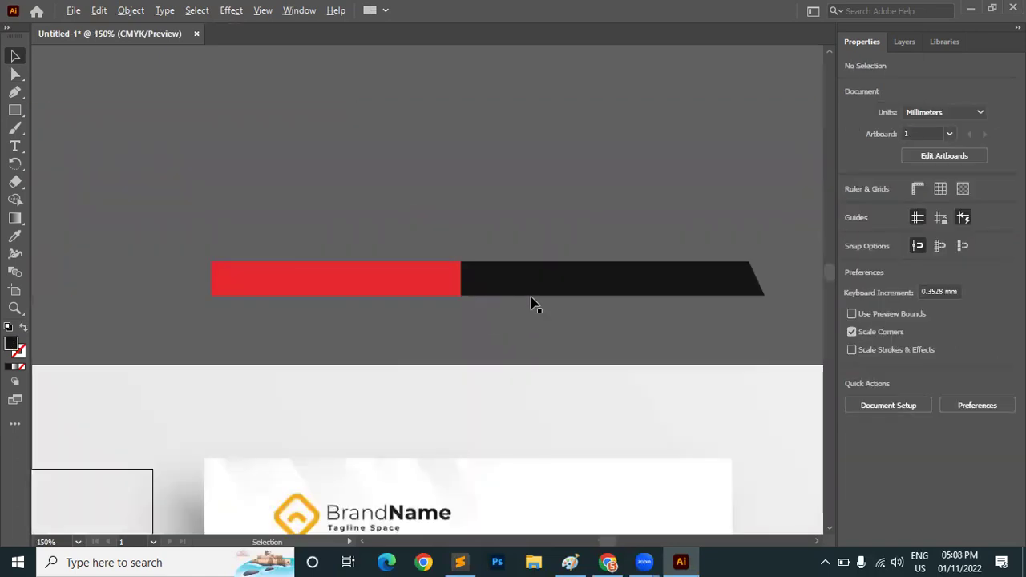
left_click(692, 291)
left_click(449, 285, "shift")
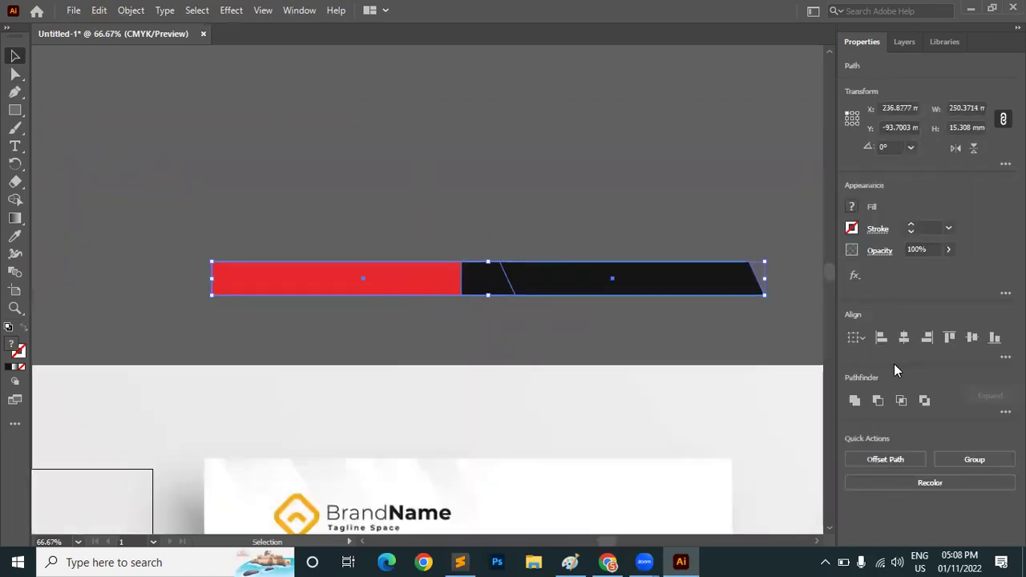
left_click(879, 336)
left_click(534, 261)
Step: Shift the black band left to leave a thin red diagonal sliver, then select both bands
scroll(438, 300, "up", 3)
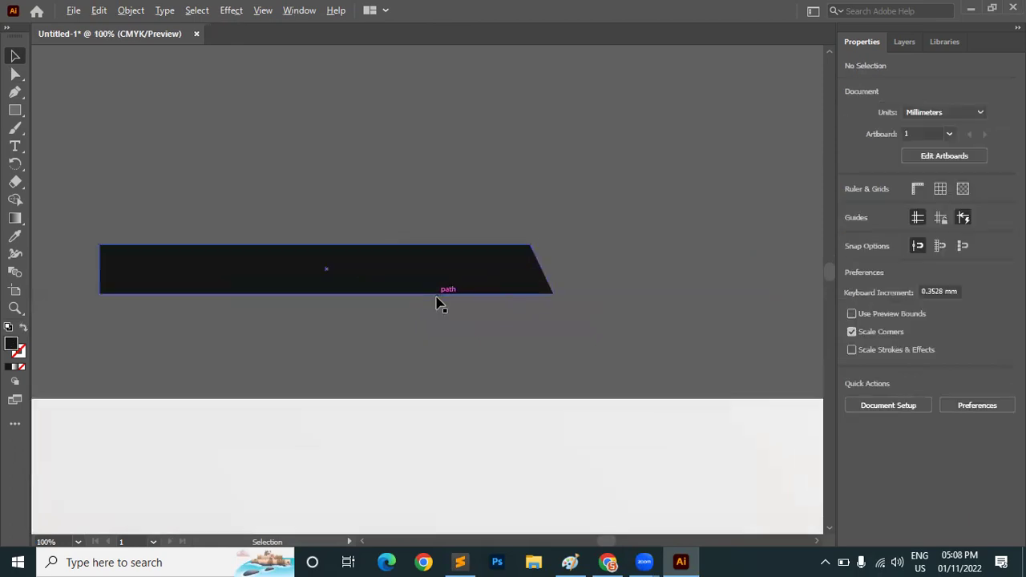
left_click(531, 270)
left_click_drag(530, 270, 522, 268)
left_click(439, 352)
scroll(442, 350, "down", 3)
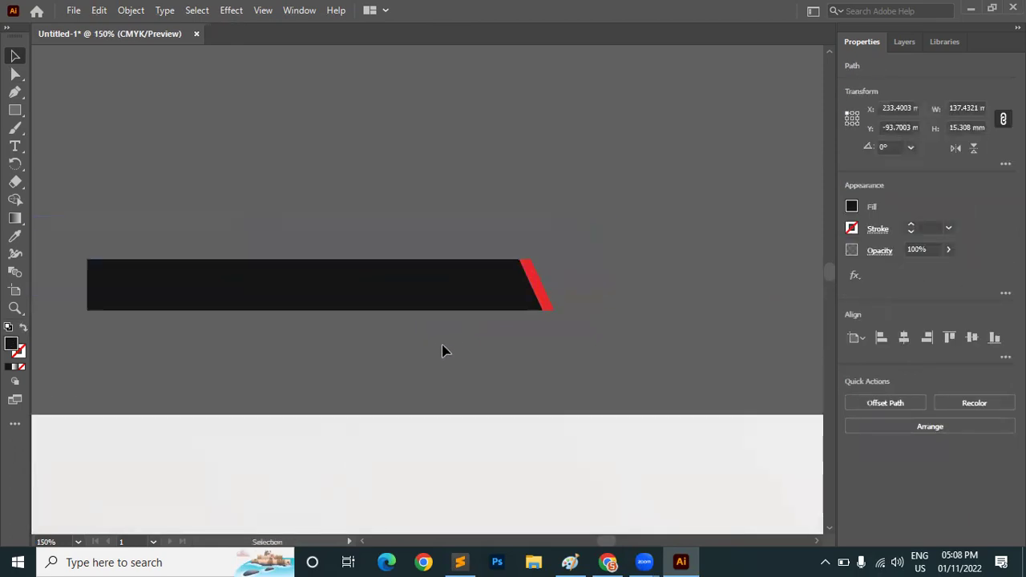
scroll(473, 309, "down", 1)
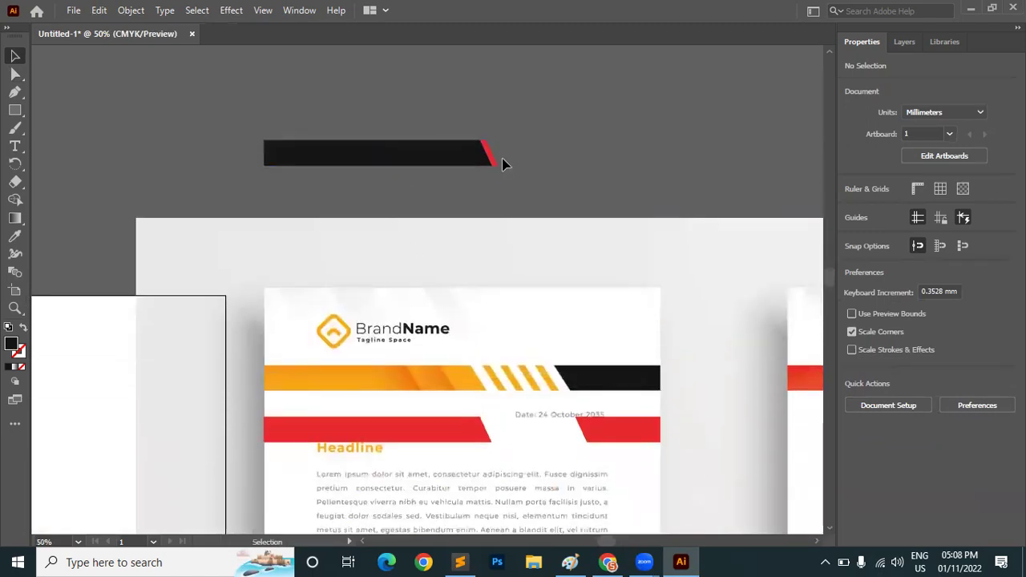
scroll(500, 163, "up", 2)
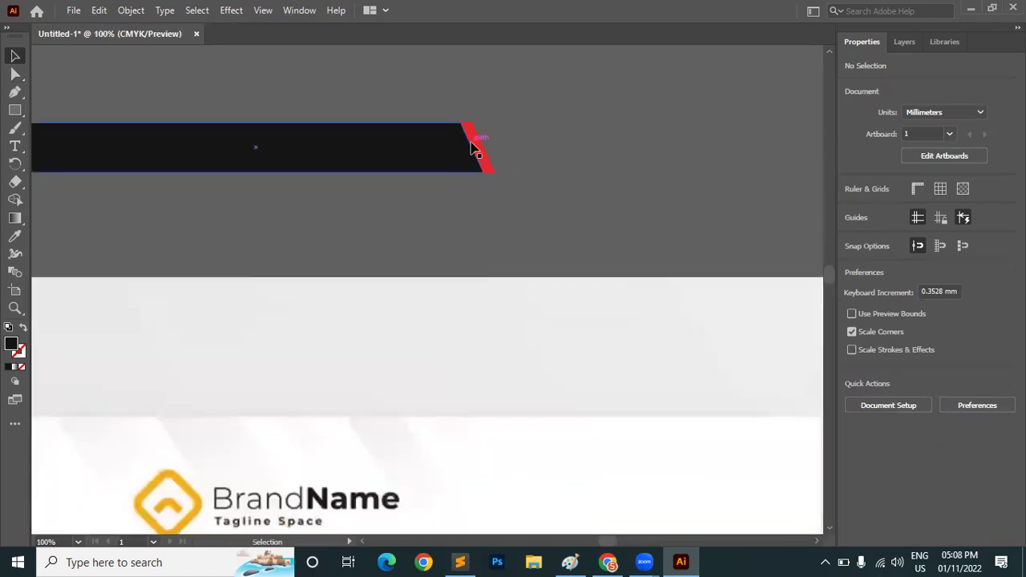
scroll(443, 158, "down", 2)
scroll(445, 155, "up", 5)
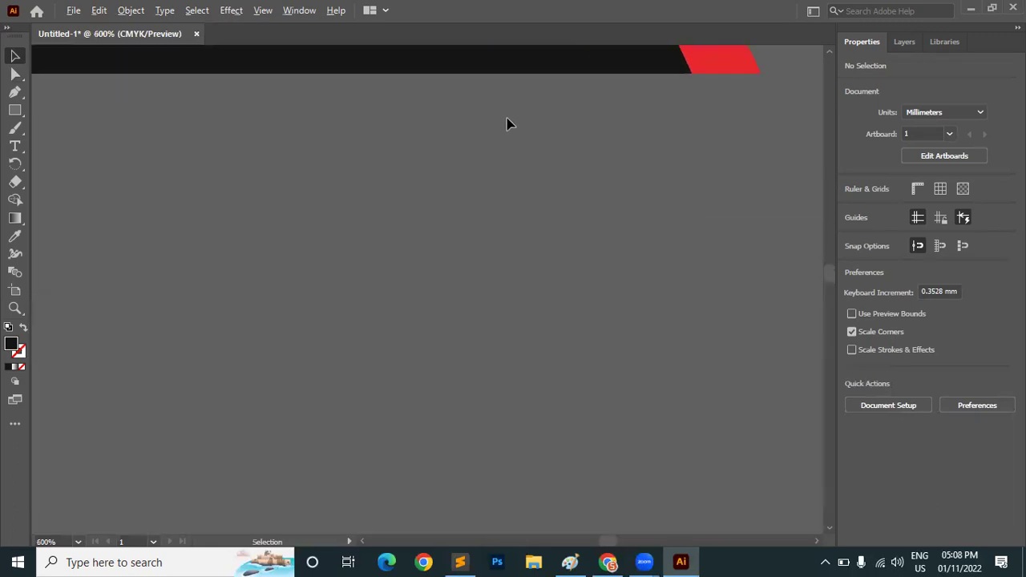
left_click_drag(575, 195, 550, 305)
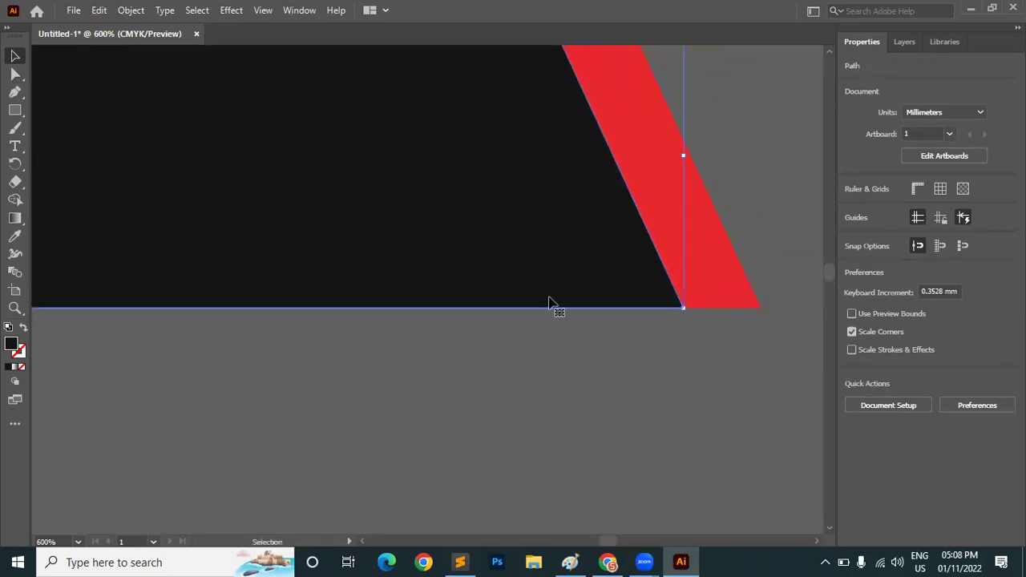
scroll(486, 323, "down", 4)
key("ctrl+a")
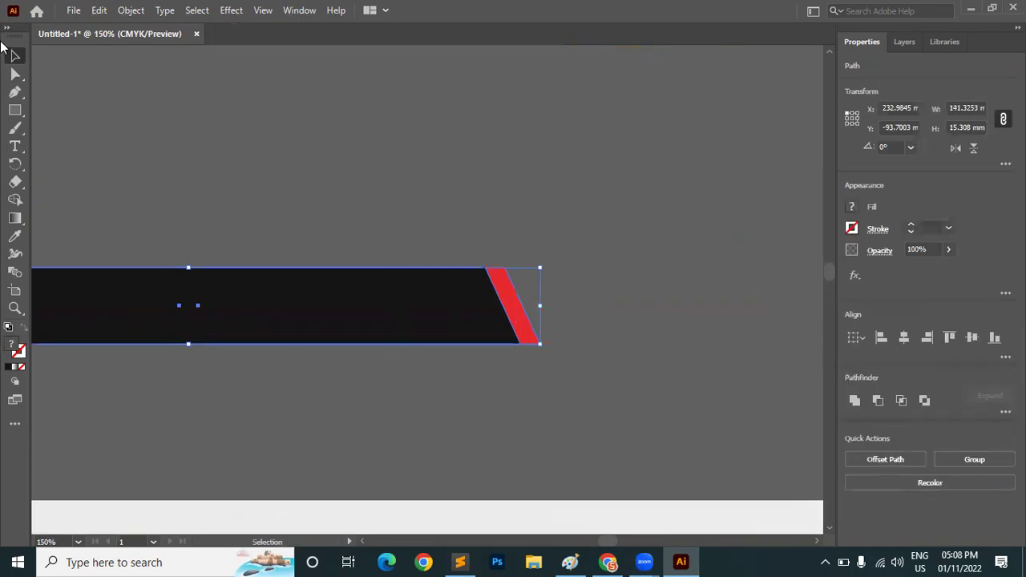
scroll(582, 296, "down", 2)
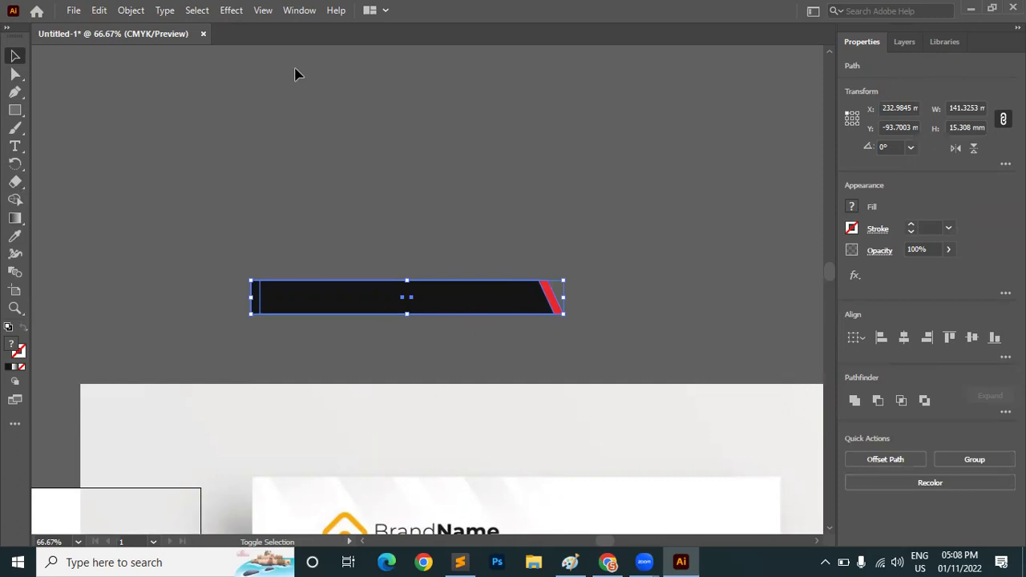
Step: Delete the middle and left black regions with the Shape Builder tool
left_click(15, 200)
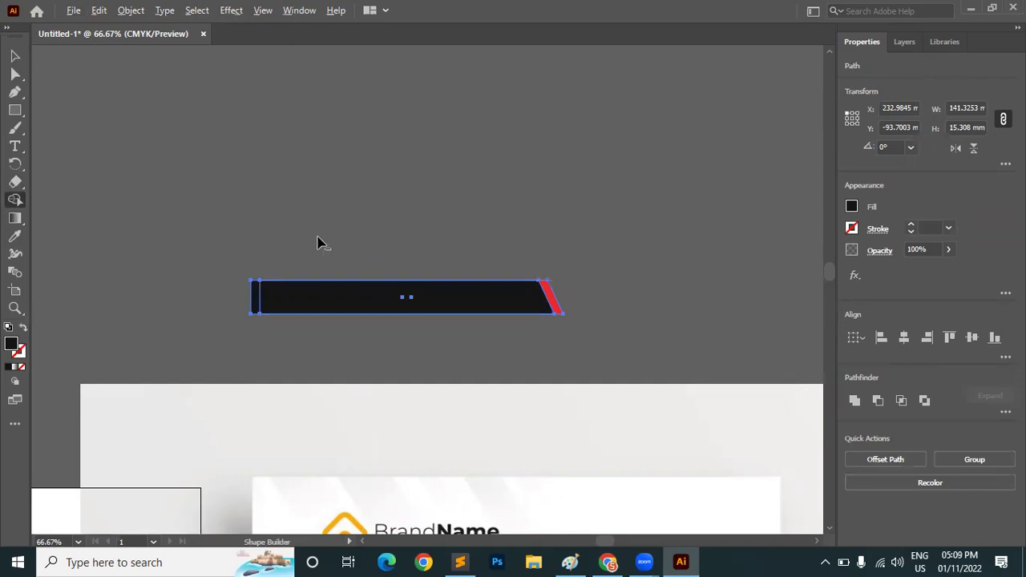
left_click(425, 307, "alt")
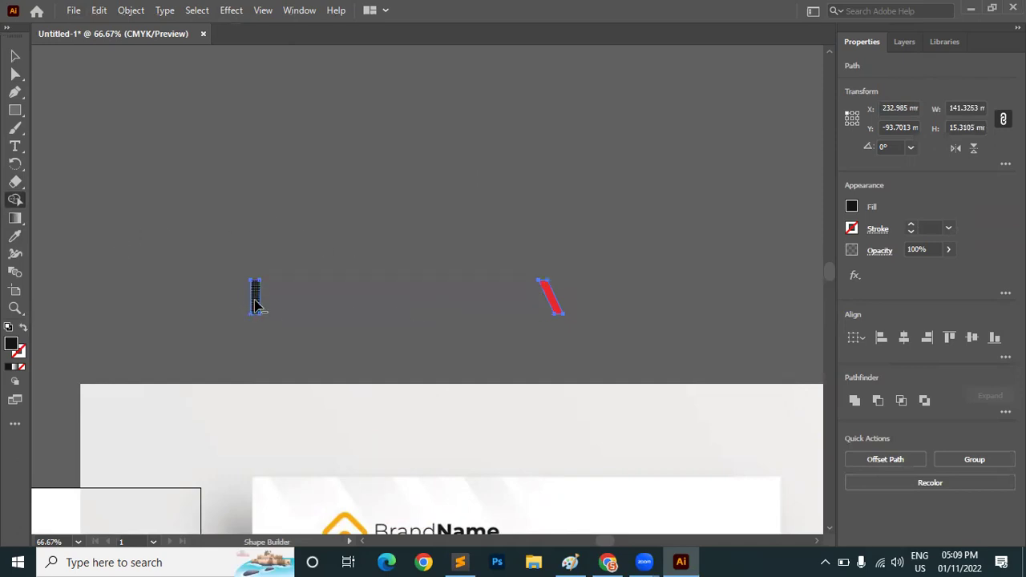
left_click(255, 304, "alt")
Step: Drag the remaining red sliver down onto the letterhead's red band
left_click(15, 56)
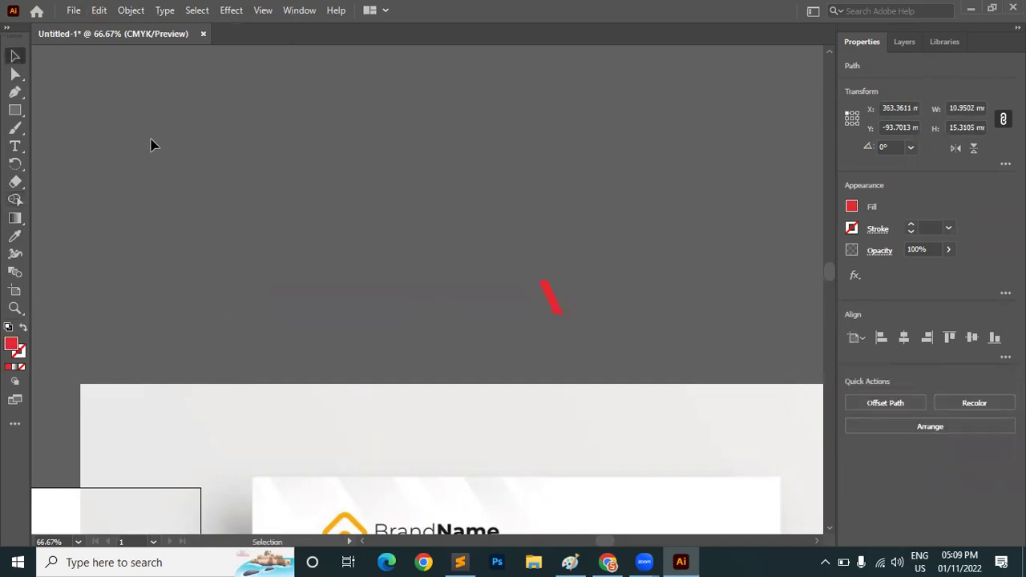
left_click(150, 144)
scroll(284, 179, "down", 5)
left_click_drag(552, 119, 578, 491)
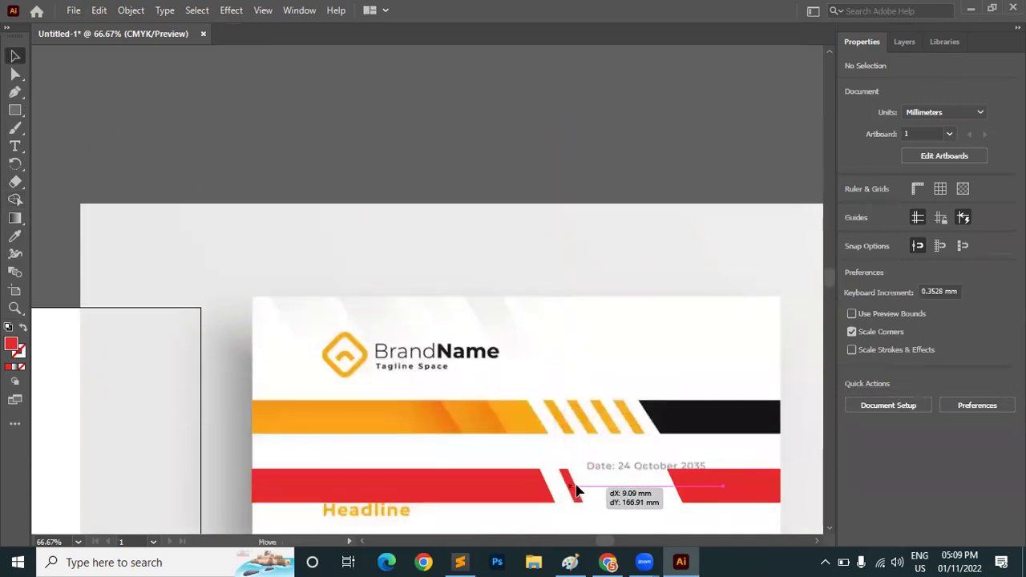
Step: Select the right red segment and make it the alignment key object
scroll(580, 400, "down", 5)
left_click(700, 321, "shift")
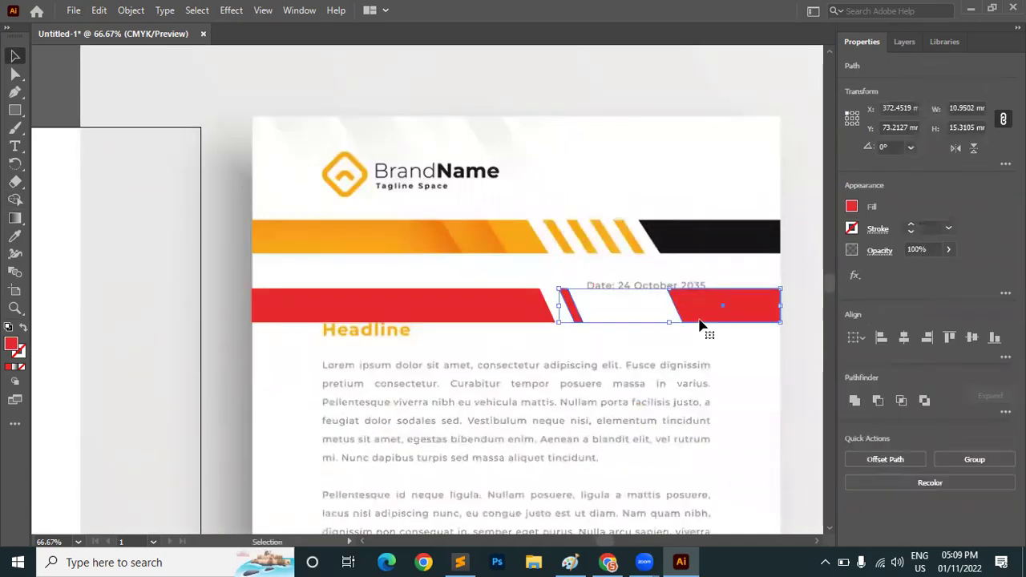
left_click(710, 313)
left_click(630, 97)
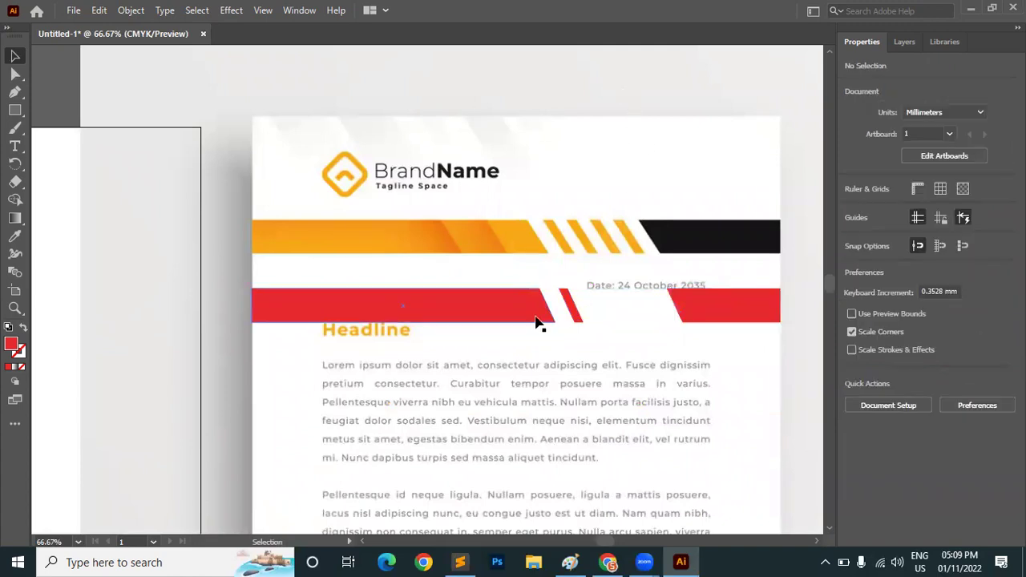
Step: Copy the red sliver just to its right and repeat the copy with Ctrl+D
left_click(571, 307)
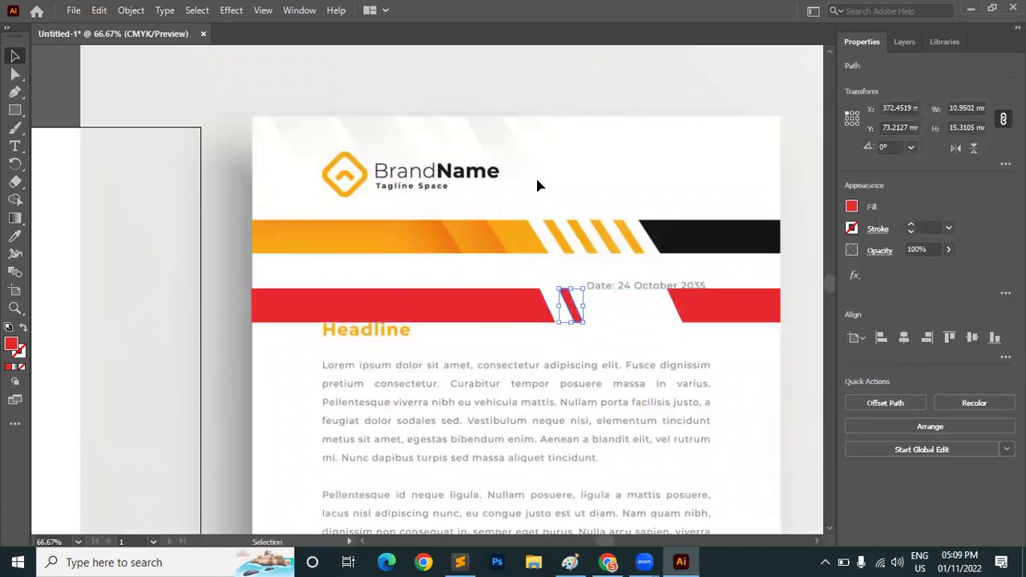
left_click_drag(608, 315, 595, 339)
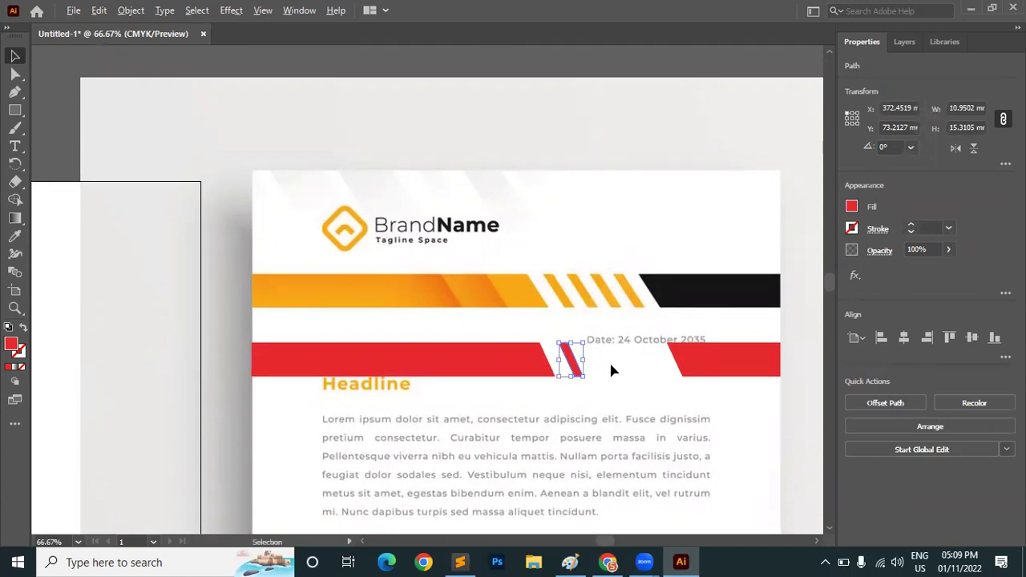
scroll(608, 360, "up", 4)
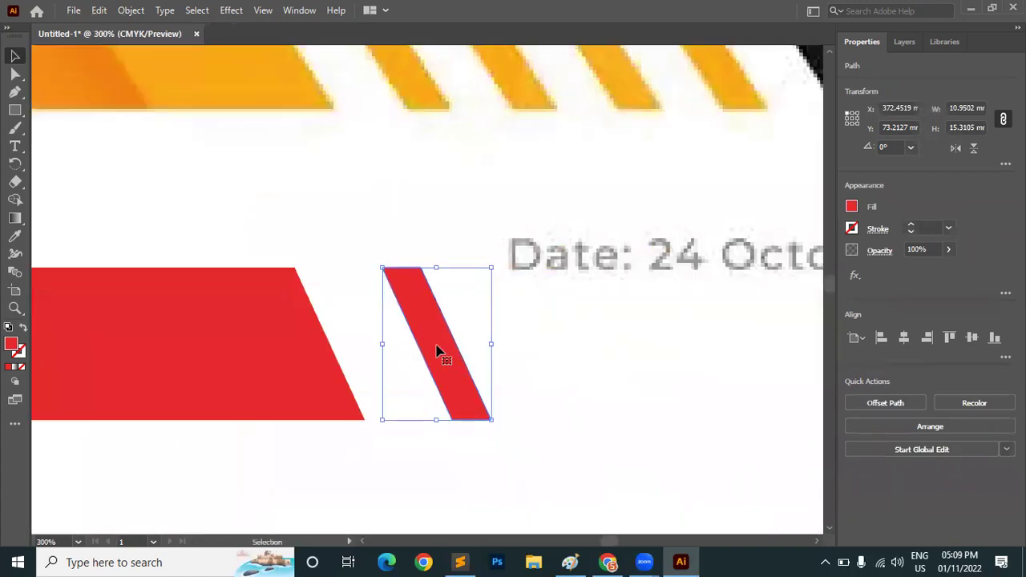
scroll(441, 353, "down", 2)
left_click_drag(445, 348, 480, 346)
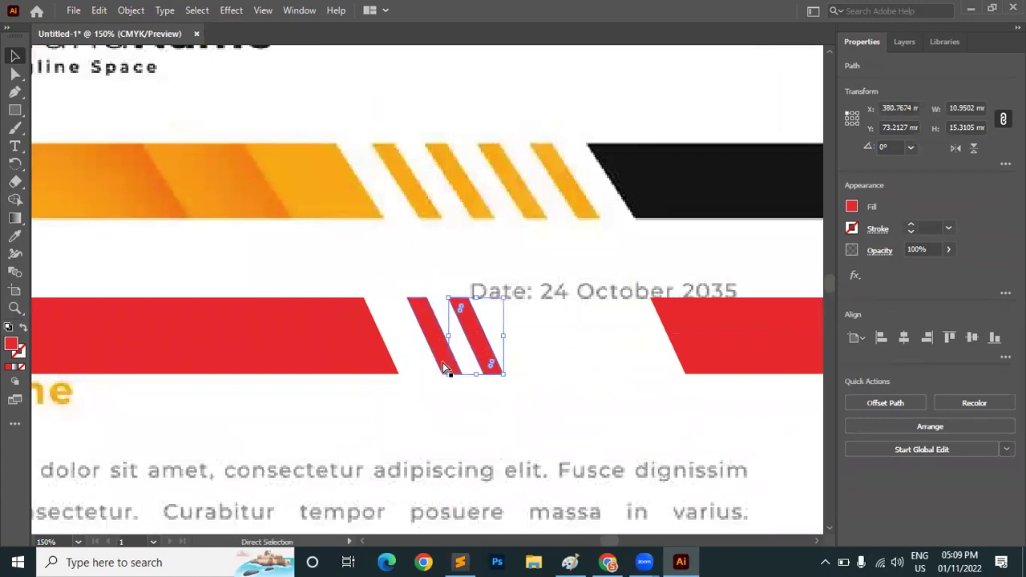
key("ctrl+d")
key("ctrl+d")
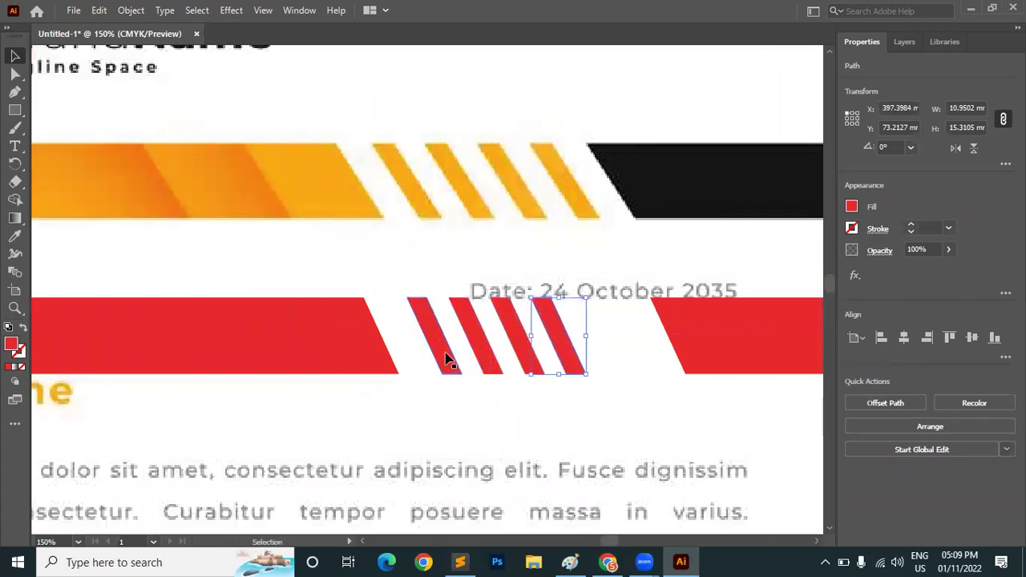
scroll(538, 143, "down", 2)
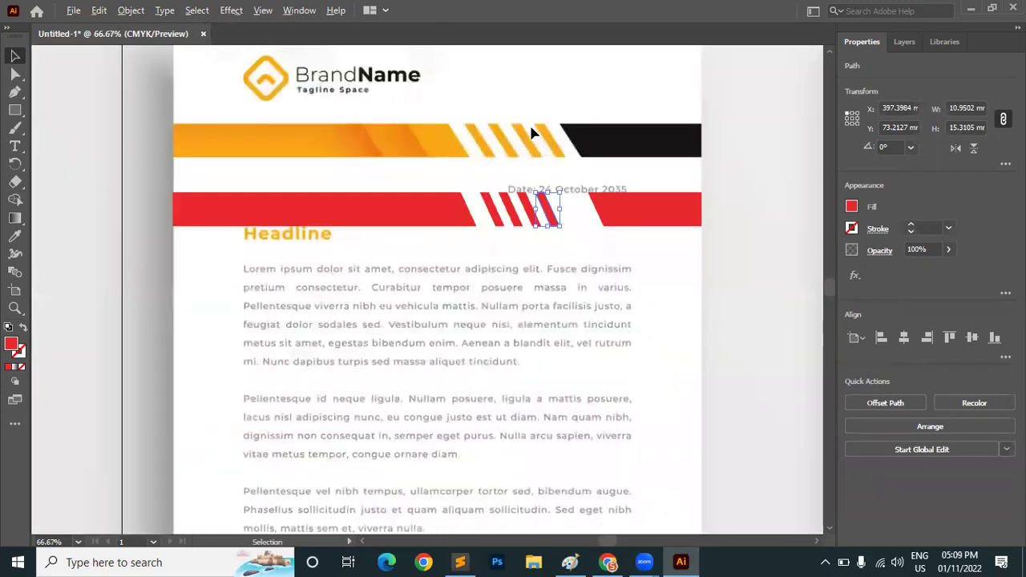
Step: Select the left red bar, the four slanted slivers and the right red bar together
left_click_drag(751, 270, 720, 355)
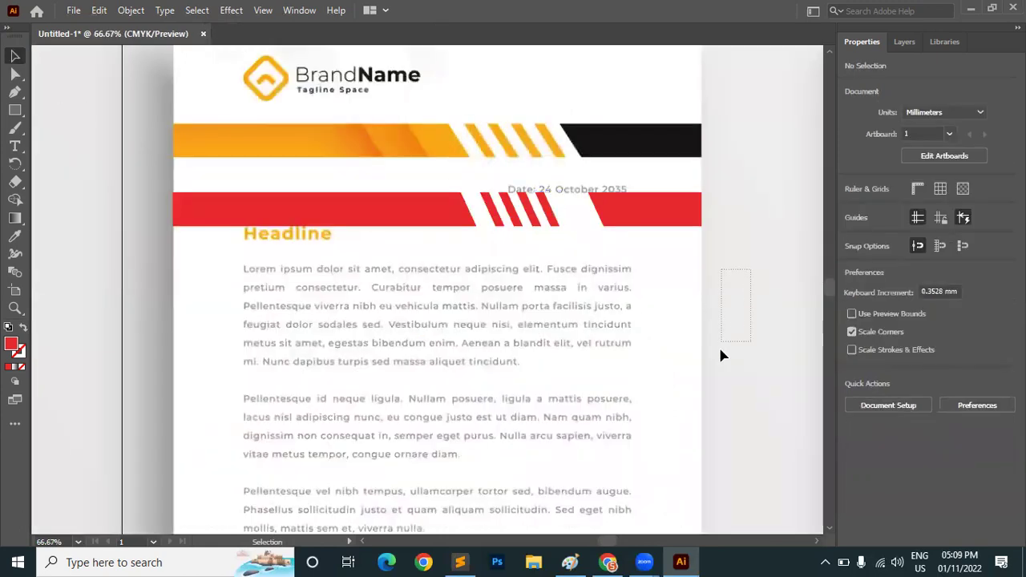
scroll(724, 200, "up", 2)
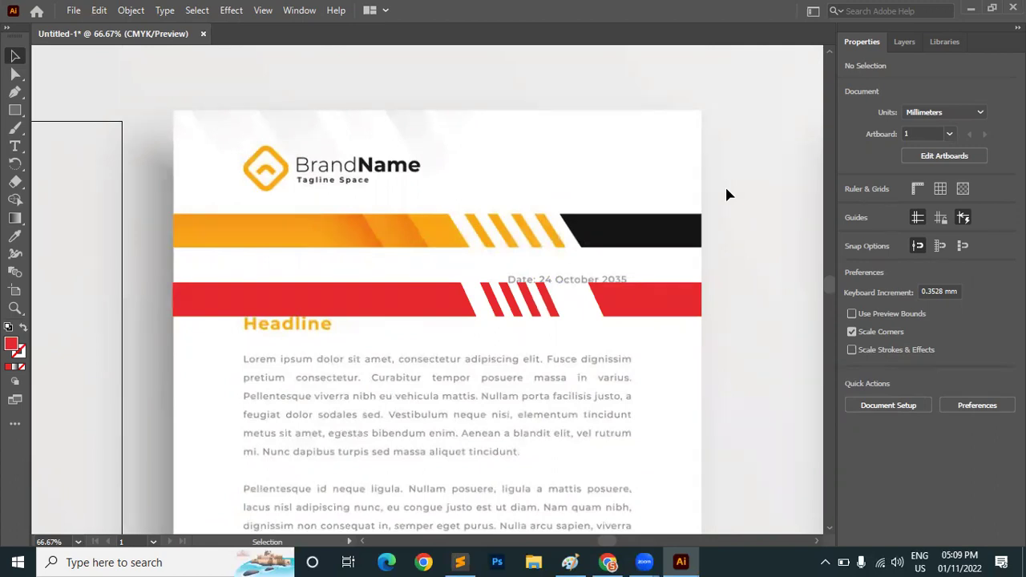
scroll(647, 257, "up", 2)
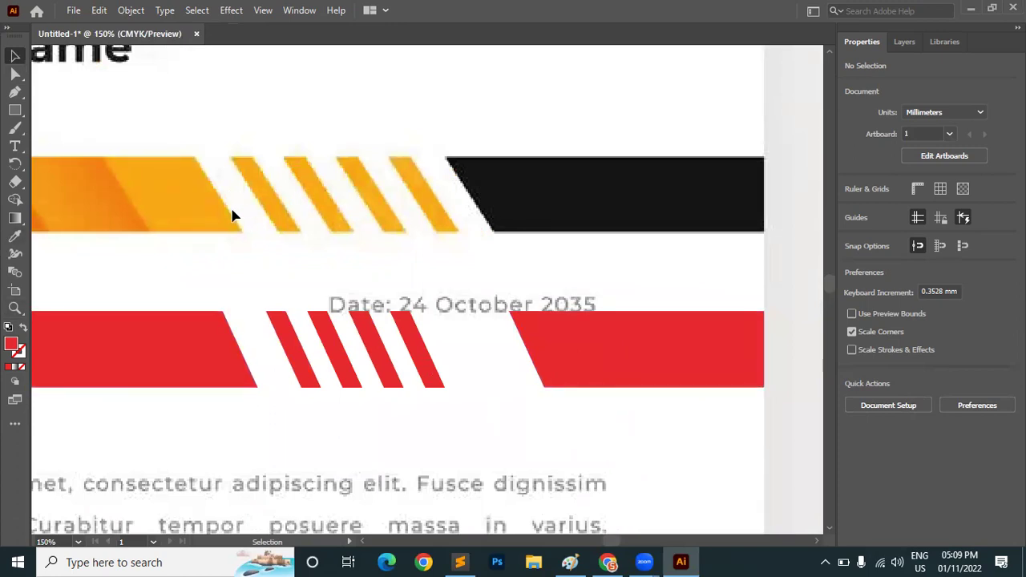
left_click(195, 360)
left_click(295, 351, "shift")
left_click(339, 360, "shift")
left_click(374, 366, "shift")
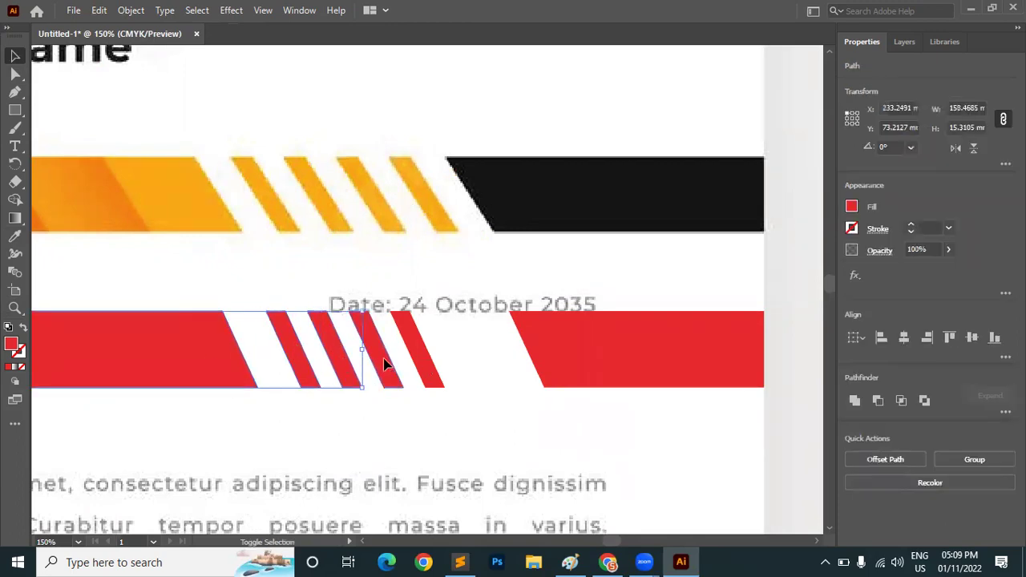
left_click(423, 370, "shift")
left_click(556, 367, "shift")
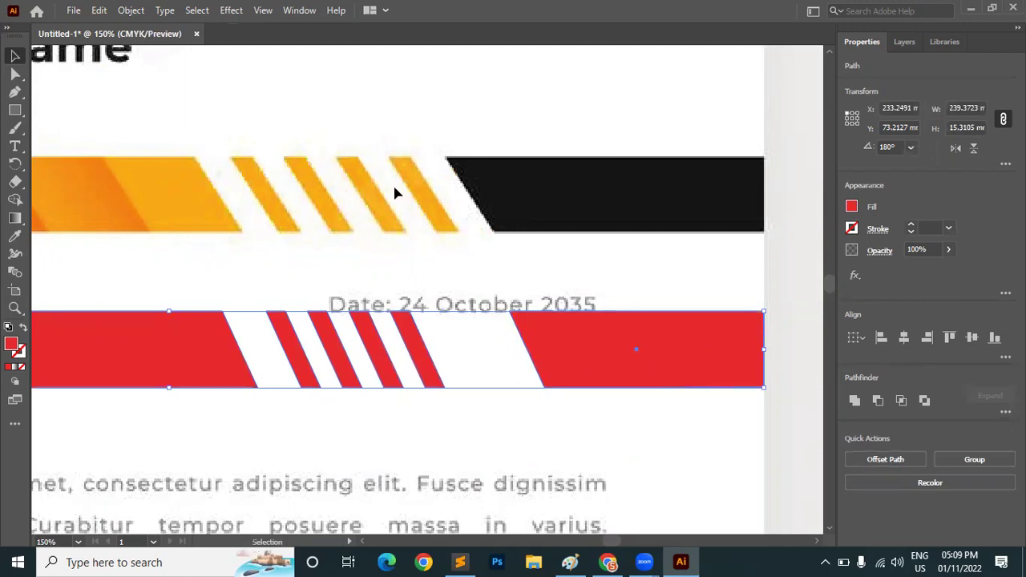
Step: Keep alignment relative to the selection and expand the full Align options
left_click(862, 340)
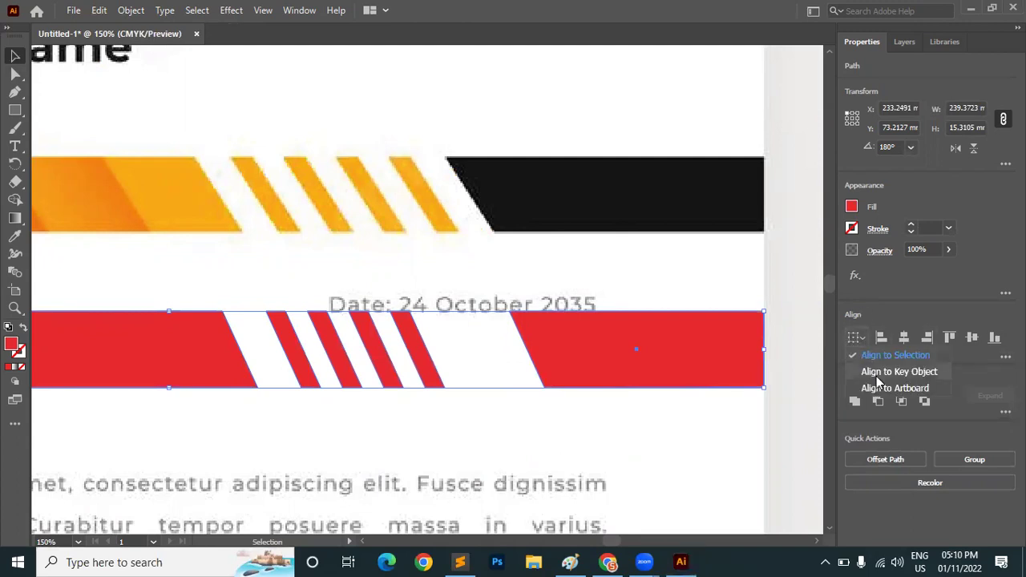
left_click(886, 356)
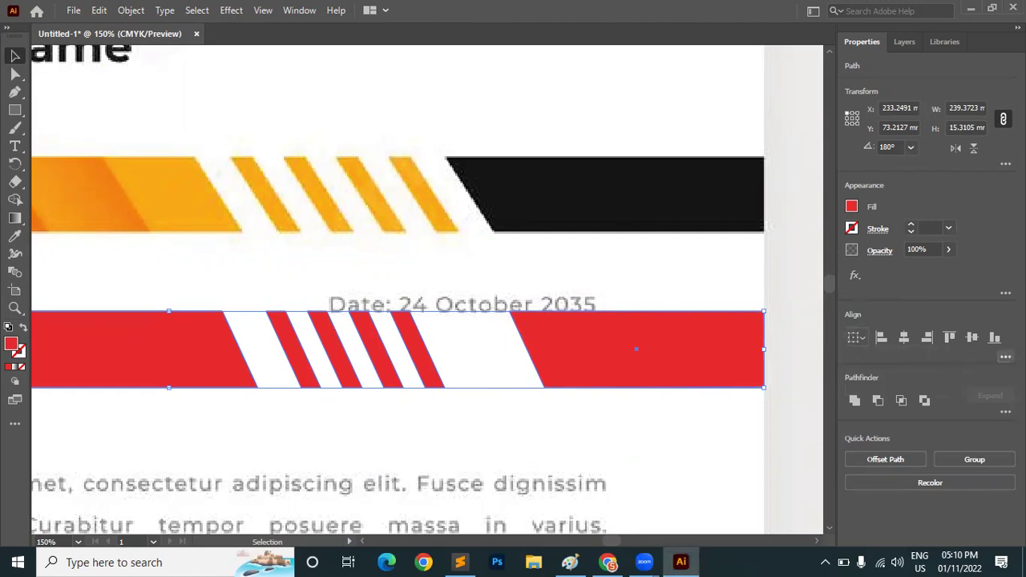
left_click(1005, 358)
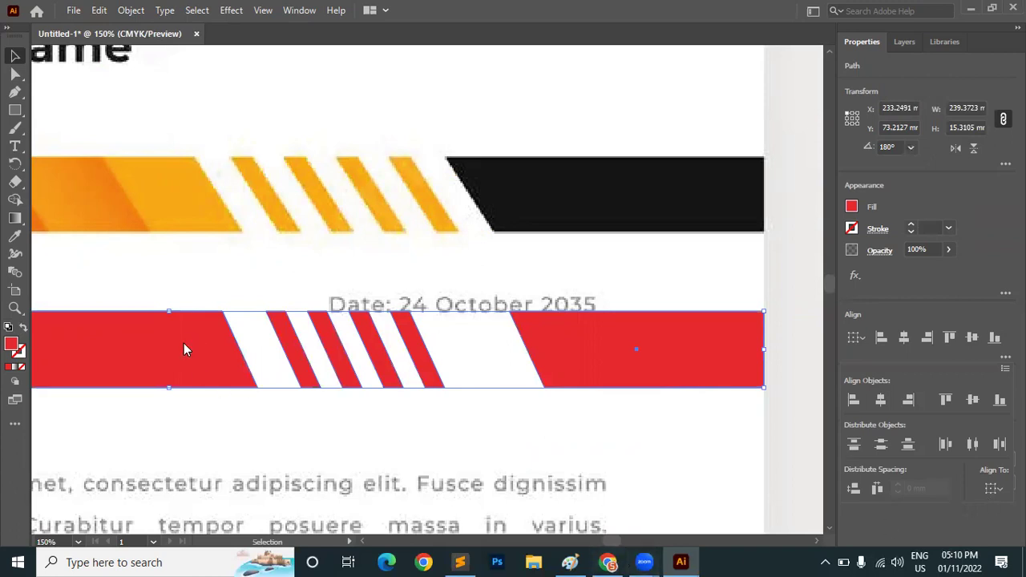
Step: Apply Horizontal Distribute Center to the selected red band pieces
key("shift+m")
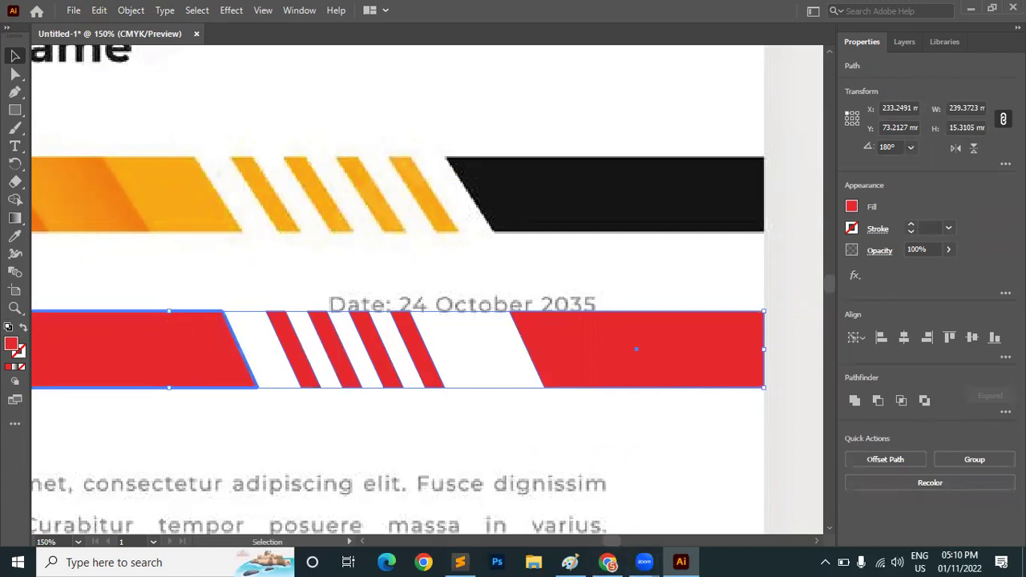
left_click(1005, 356)
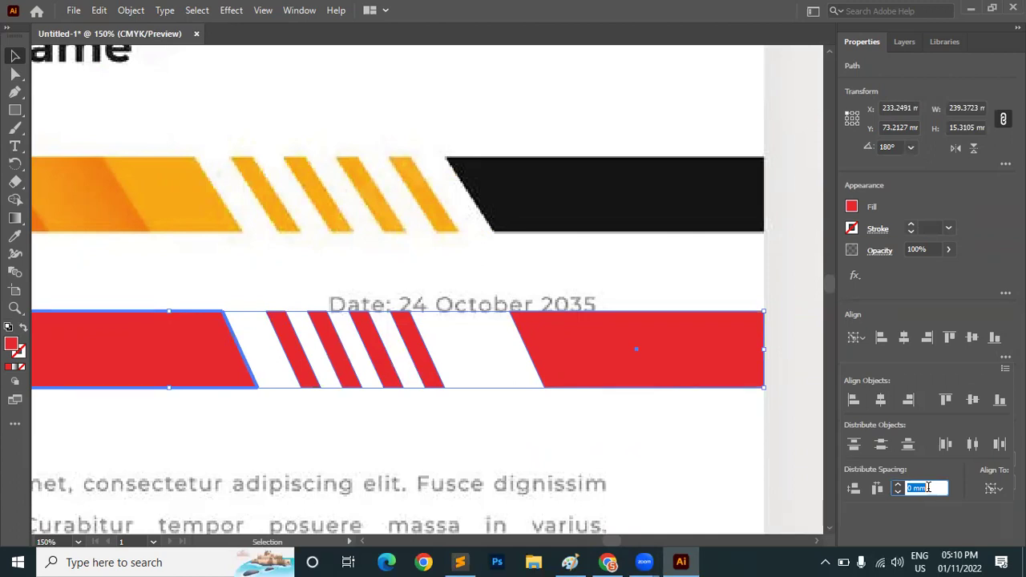
left_click(175, 353)
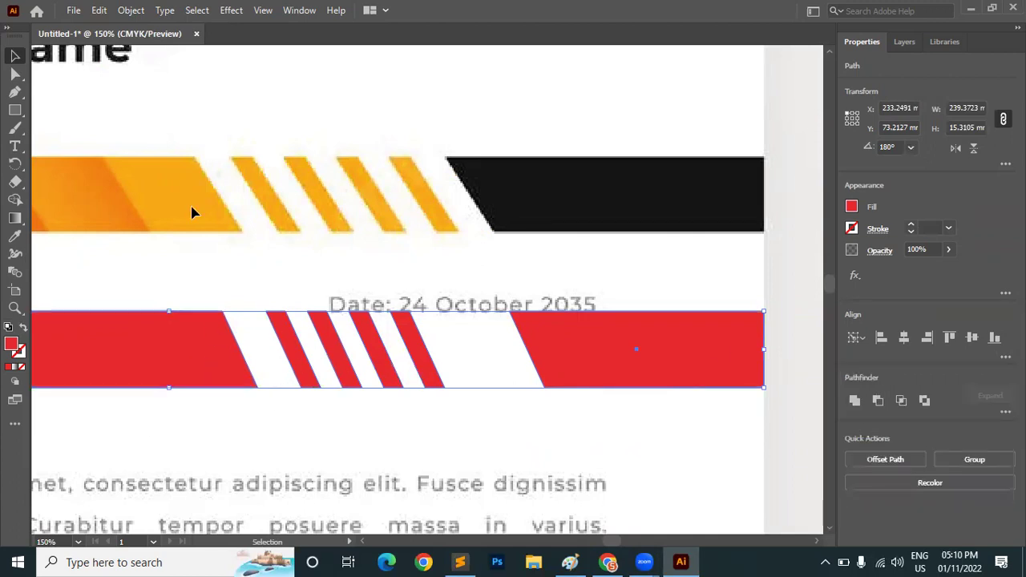
left_click(1005, 357)
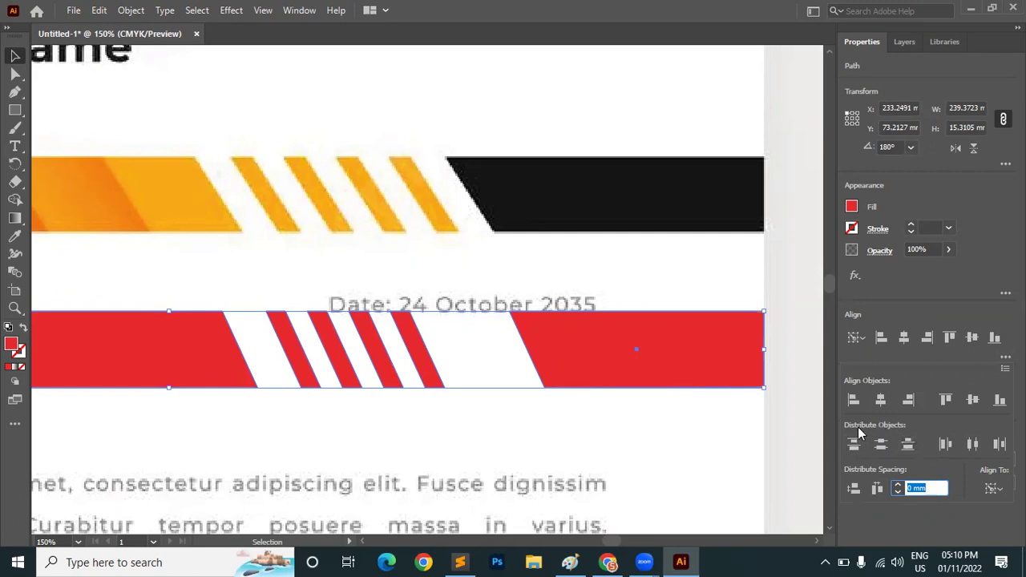
left_click(972, 445)
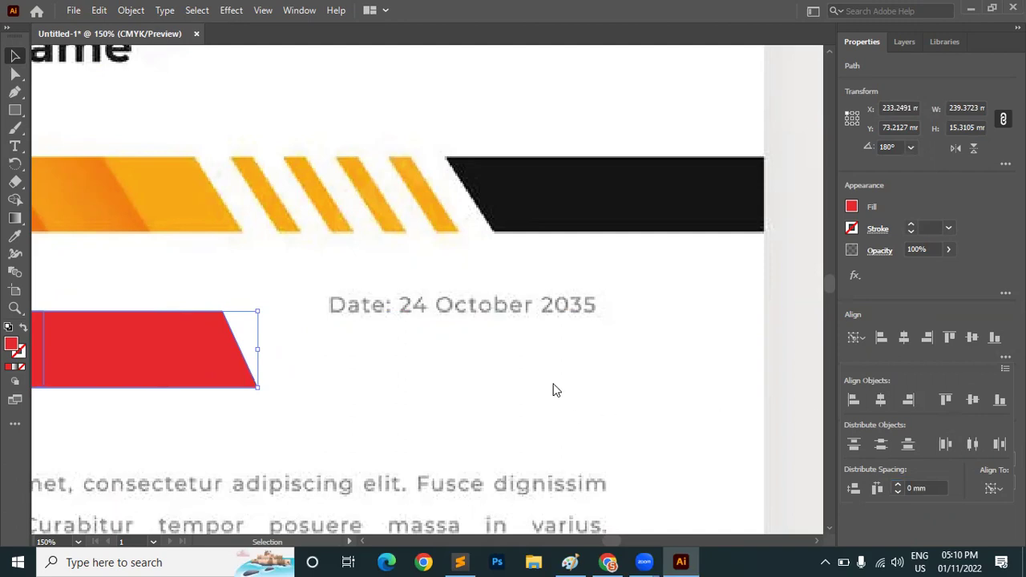
Step: Undo the distribution, apply Horizontal Distribute Space to the stripes, then deselect
scroll(493, 382, "down", 5)
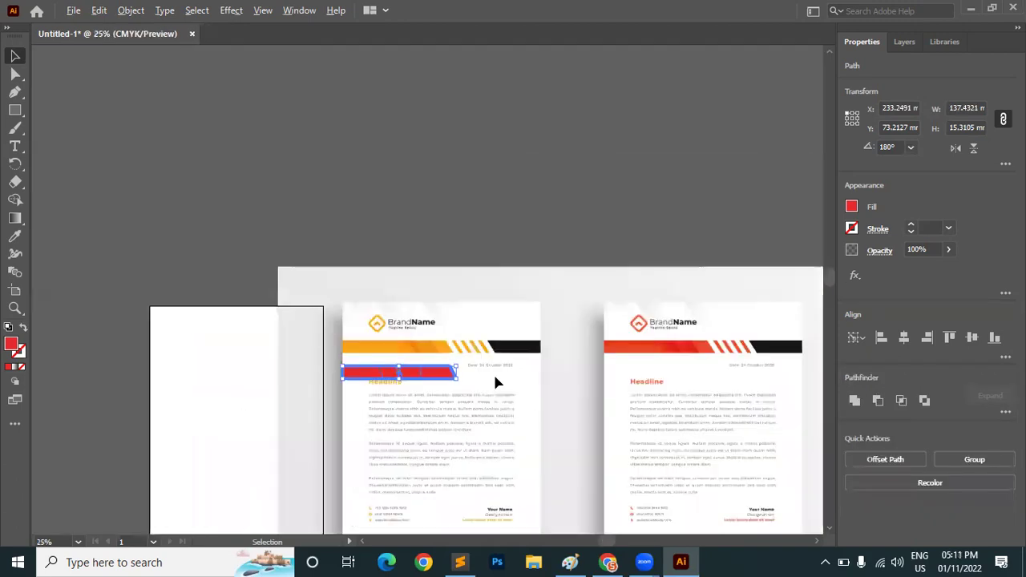
scroll(409, 387, "up", 3)
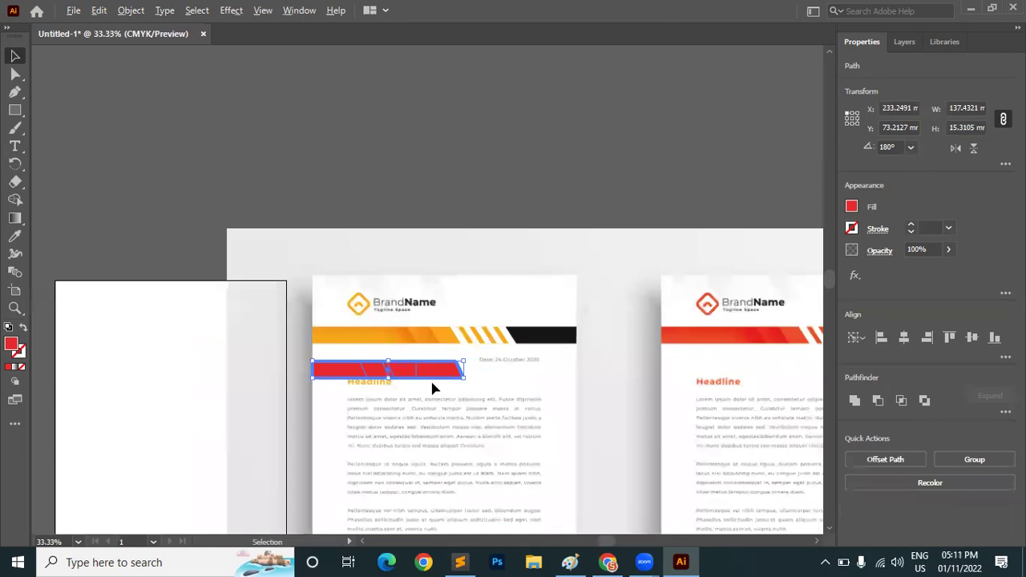
key("a")
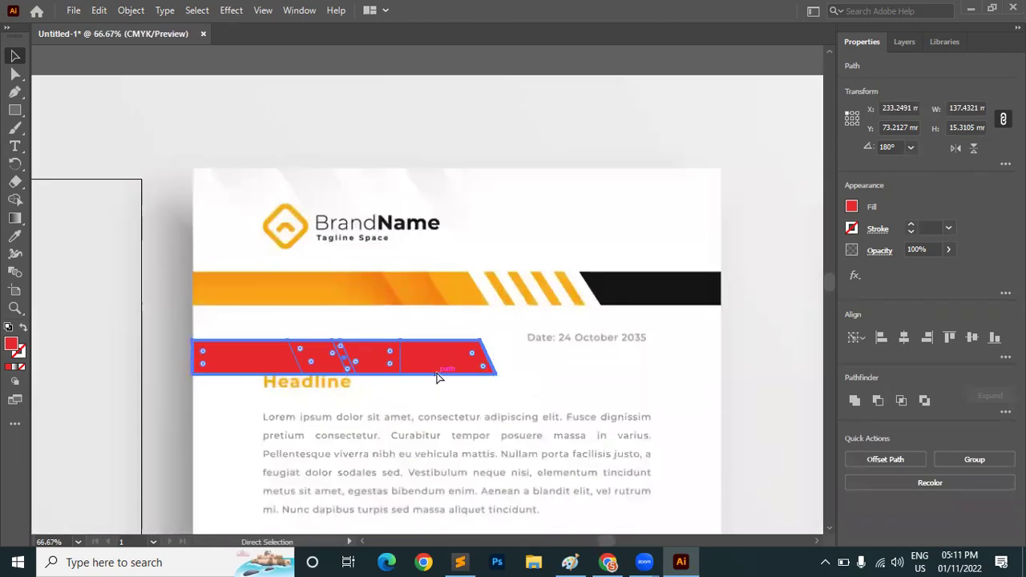
key("ctrl+z")
key("v")
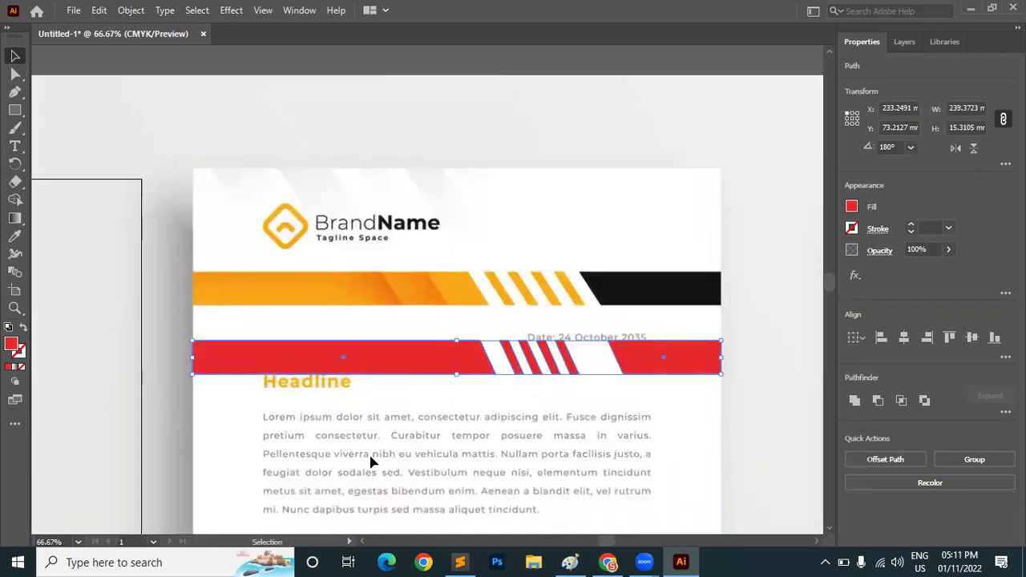
left_click(1006, 358)
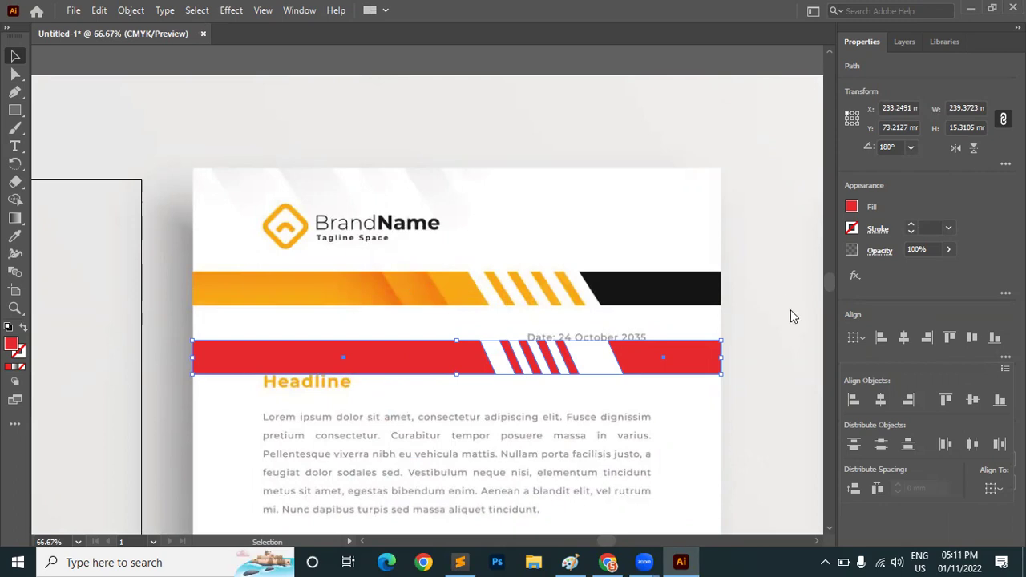
left_click(868, 492)
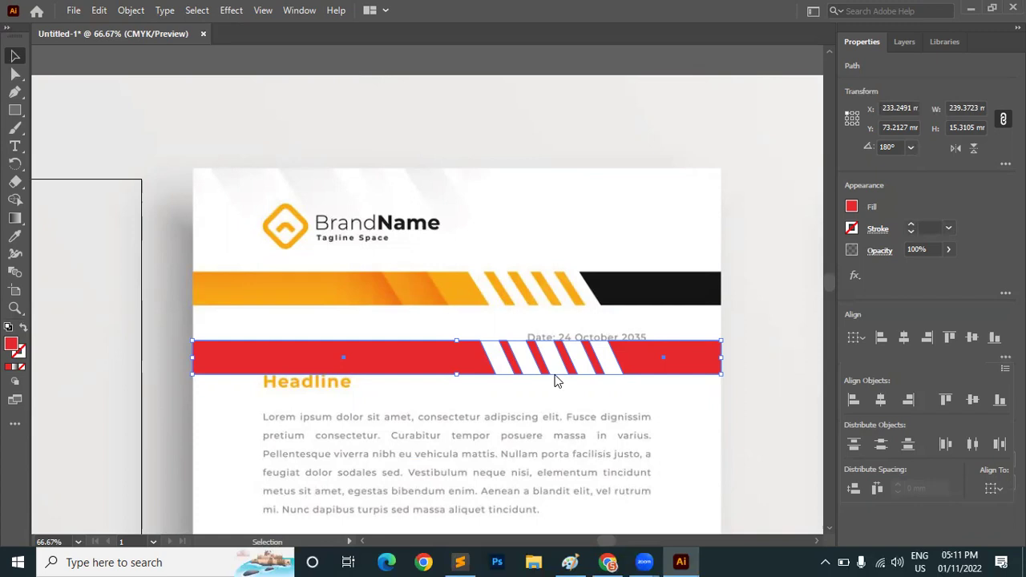
left_click(629, 59)
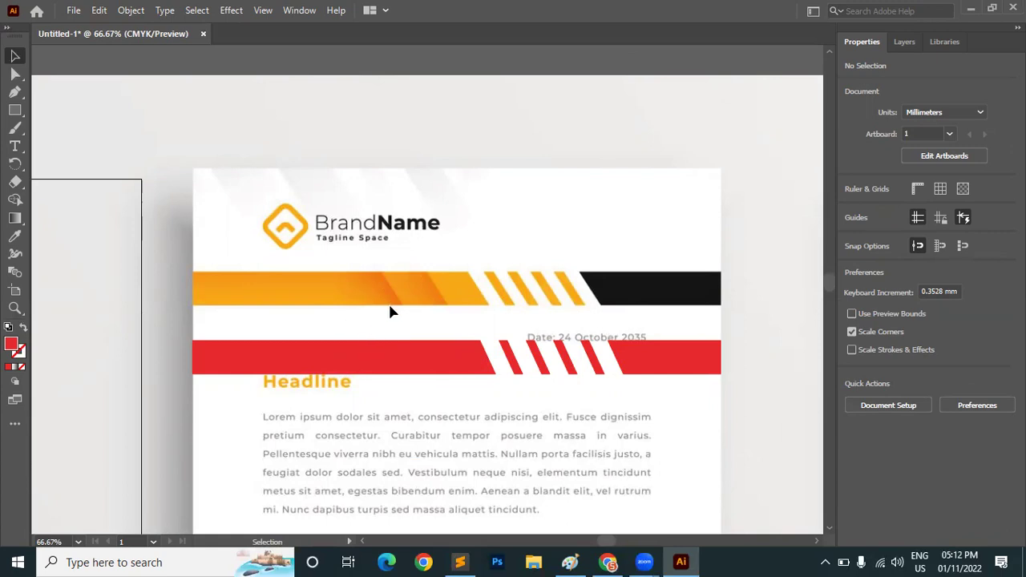
Step: Duplicate the left red bar piece below the band and colour the copy black from the header stripe
left_click(404, 369)
left_click_drag(437, 363, 416, 428)
key("i")
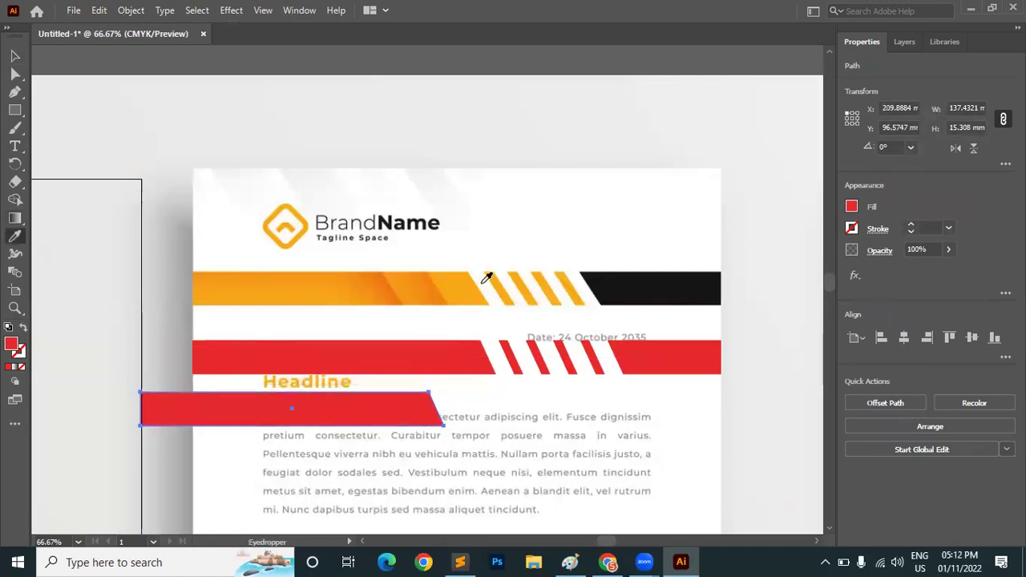
left_click(665, 280)
Step: Centre the black bar horizontally and vertically on the red bar, using the red bar as key object
left_click(18, 56)
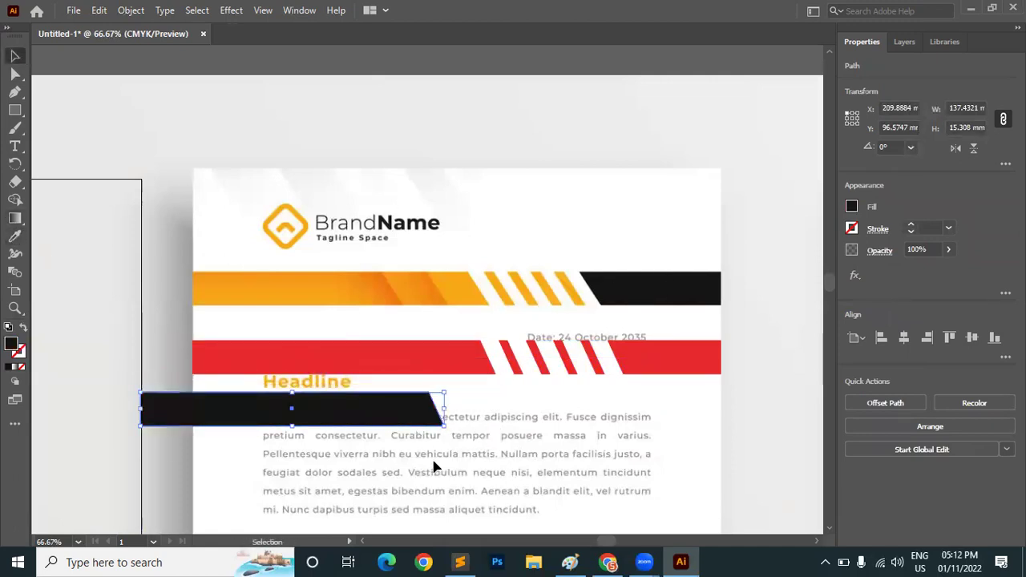
double_click(415, 369)
left_click(658, 56)
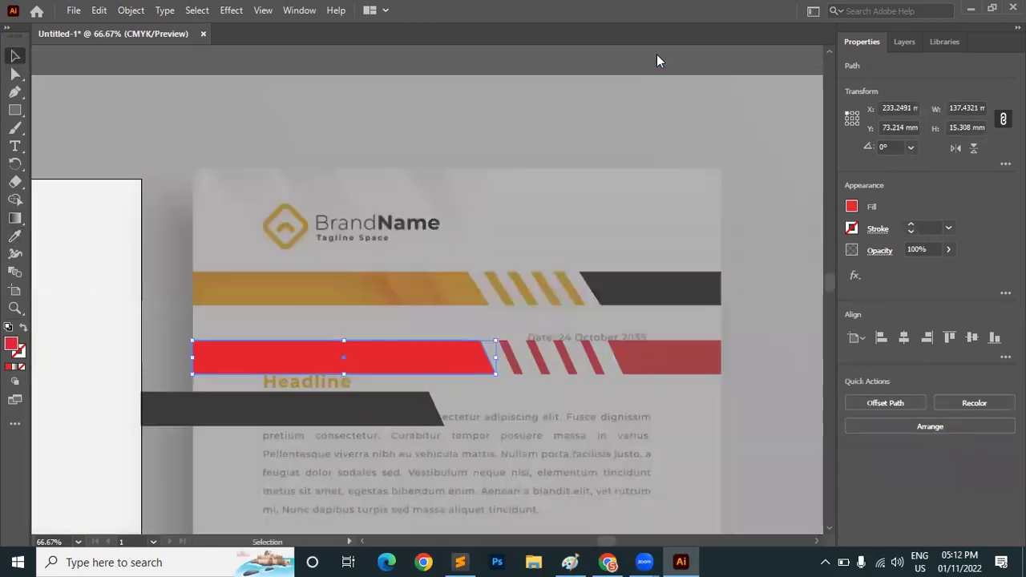
left_click(405, 406, "shift")
left_click(433, 361)
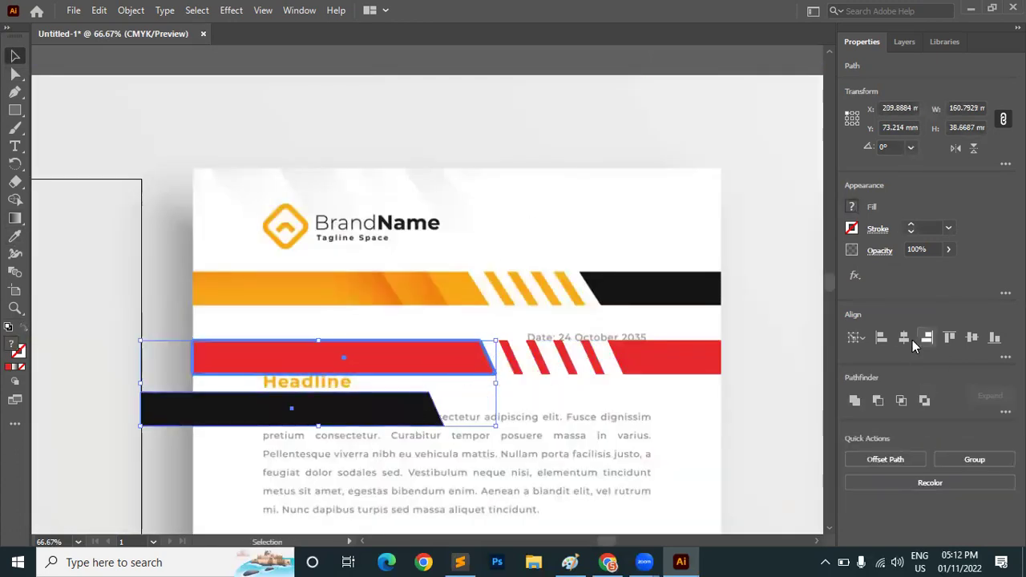
left_click(904, 338)
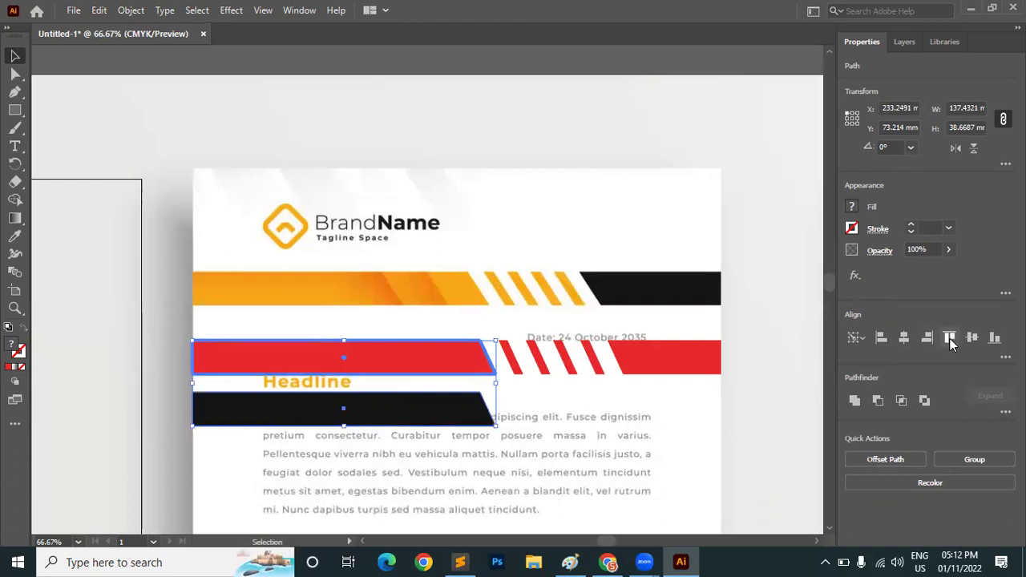
left_click(971, 338)
Step: Shift the black bar left over the red bar and merge the red end piece into it with Shape Builder
left_click(615, 107)
left_click_drag(458, 360, 431, 361)
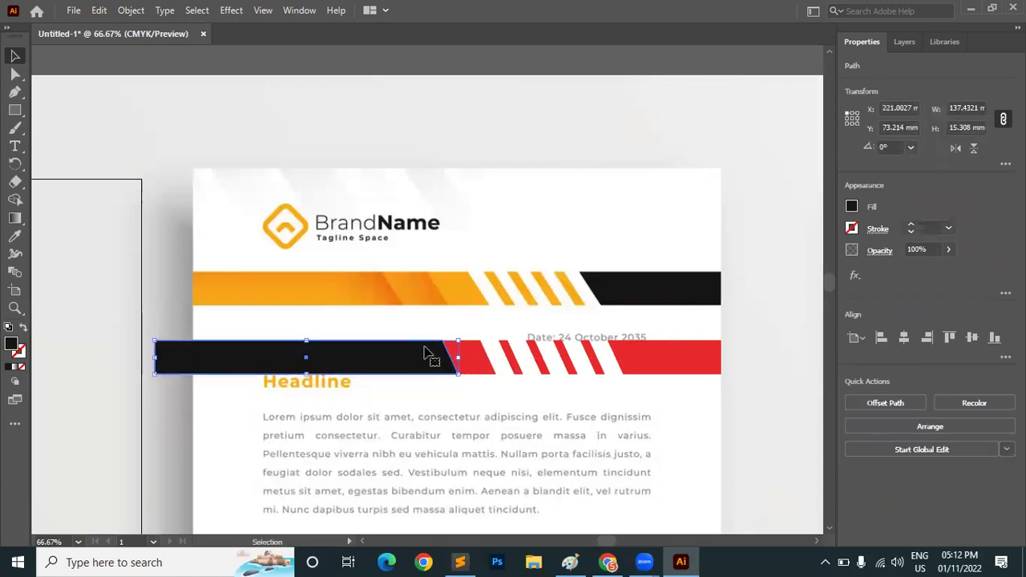
left_click(473, 361, "shift")
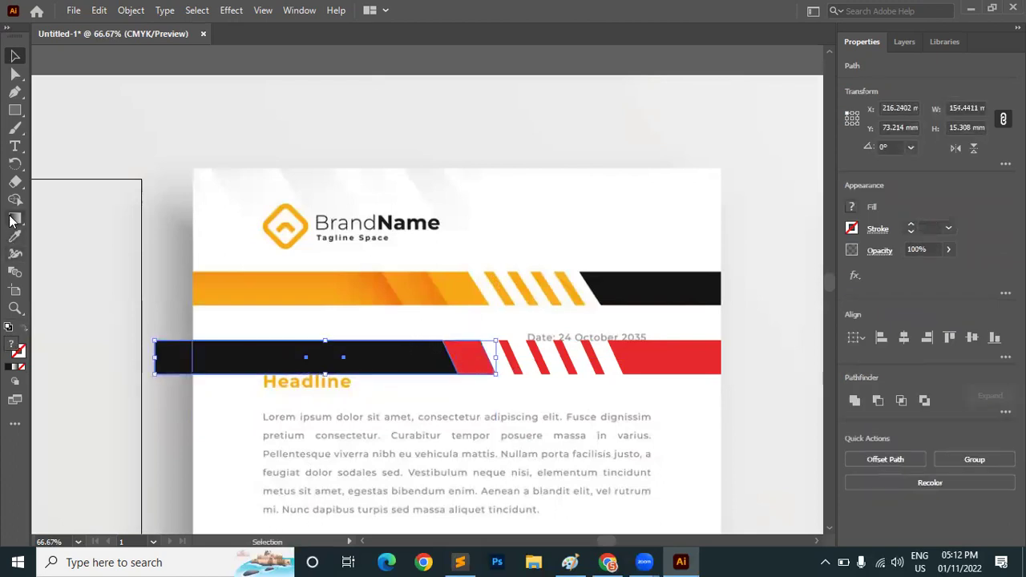
left_click(15, 200)
left_click(470, 357)
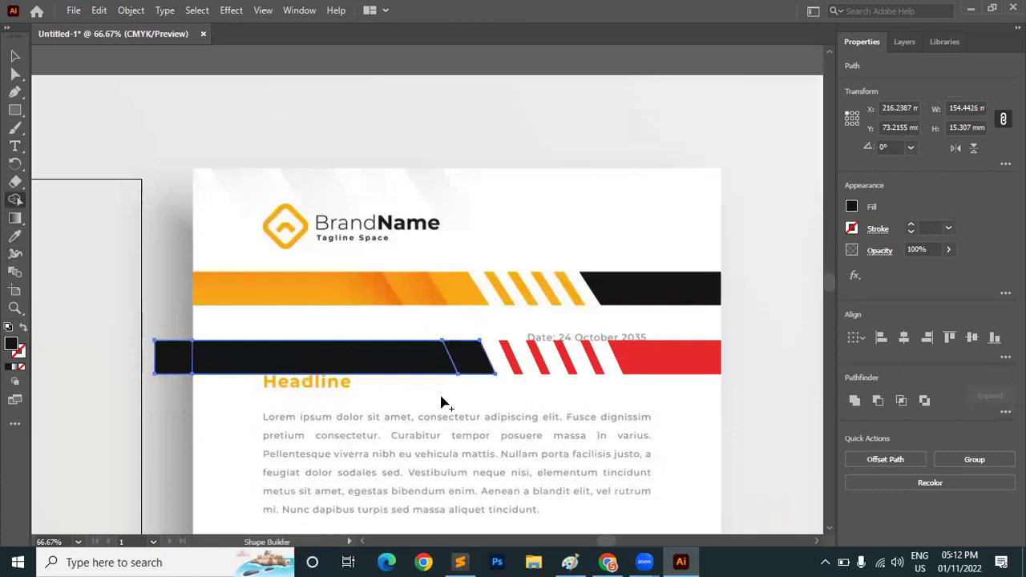
Step: Merge the right end piece into the black bar, move it further left, and select it with the red slanted piece
left_click(476, 365)
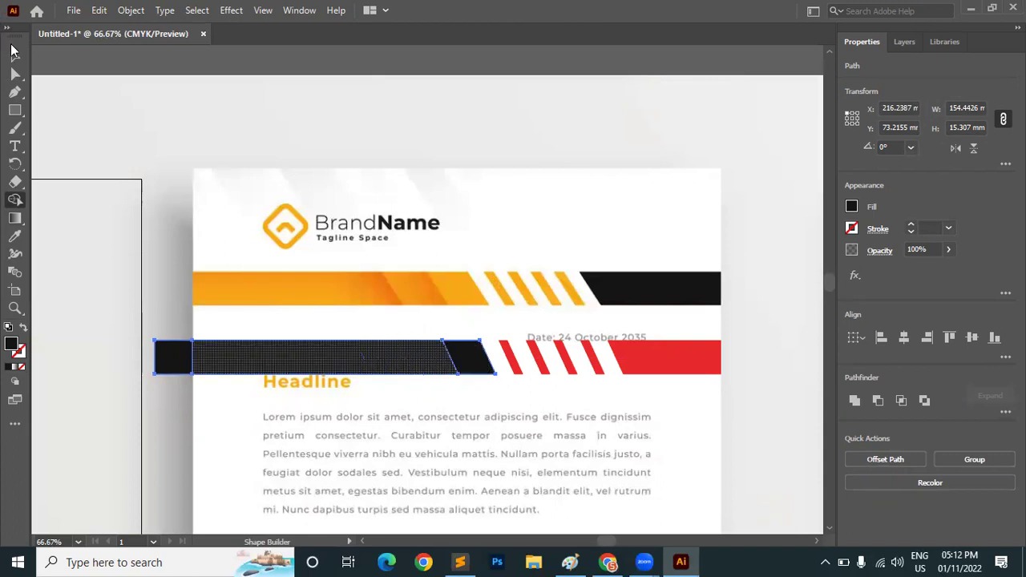
key("v")
left_click(440, 197)
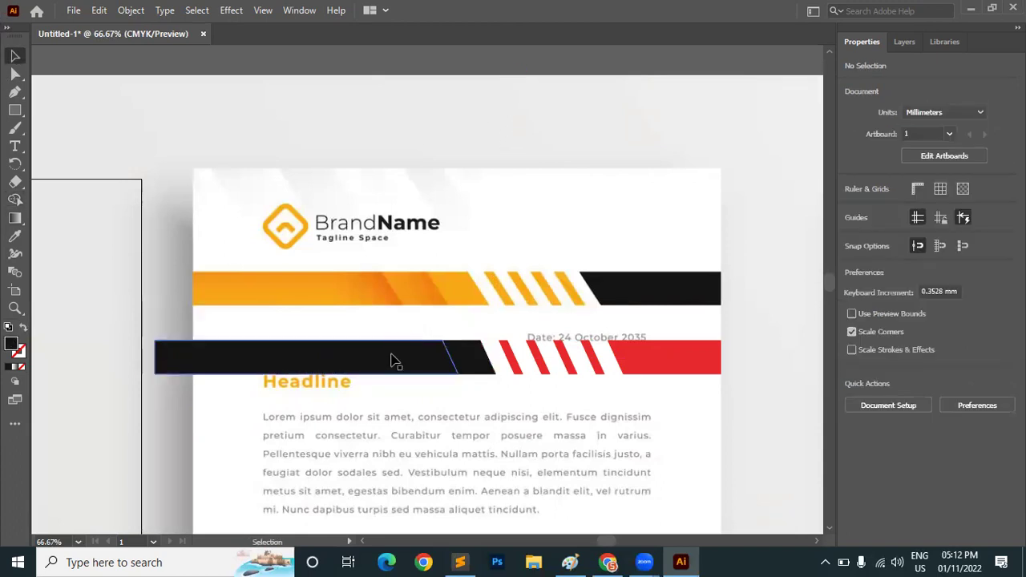
left_click_drag(420, 361, 384, 361)
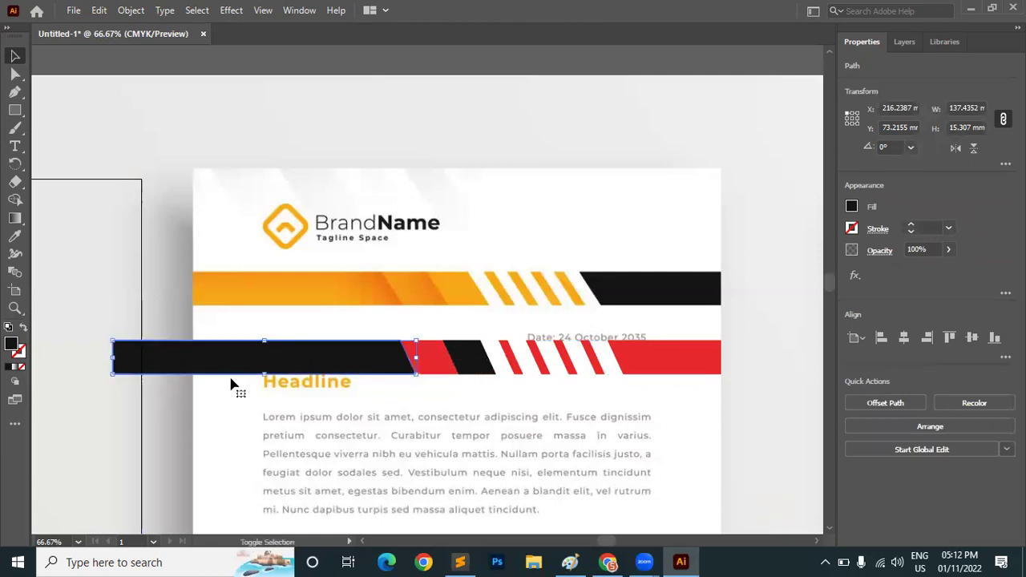
left_click_drag(398, 415, 425, 405)
key("shift+m")
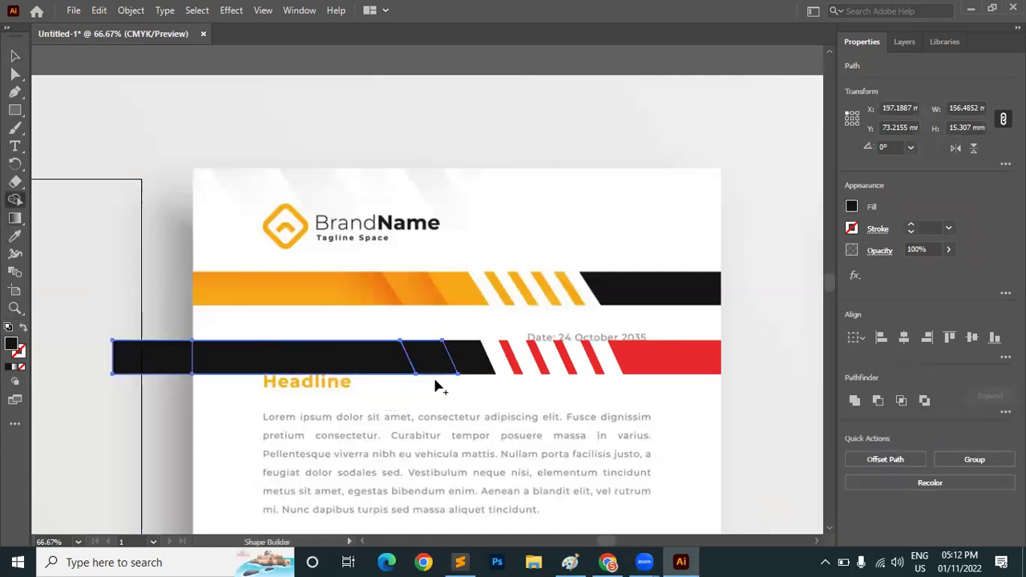
Step: Remove the fill from the selected shapes, then undo the fill removal
left_click(22, 367)
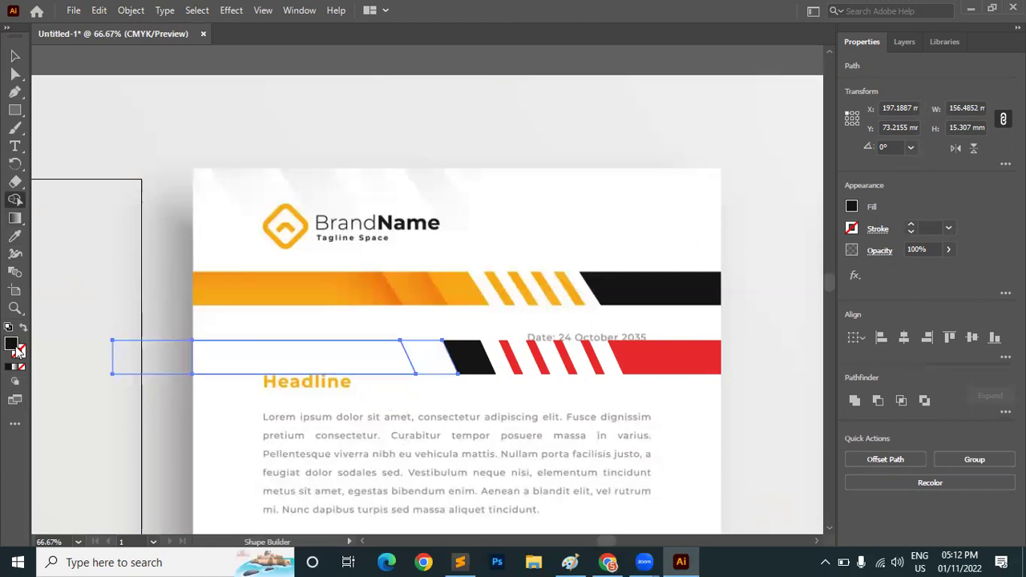
left_click(14, 56)
left_click(236, 305)
left_click(251, 362)
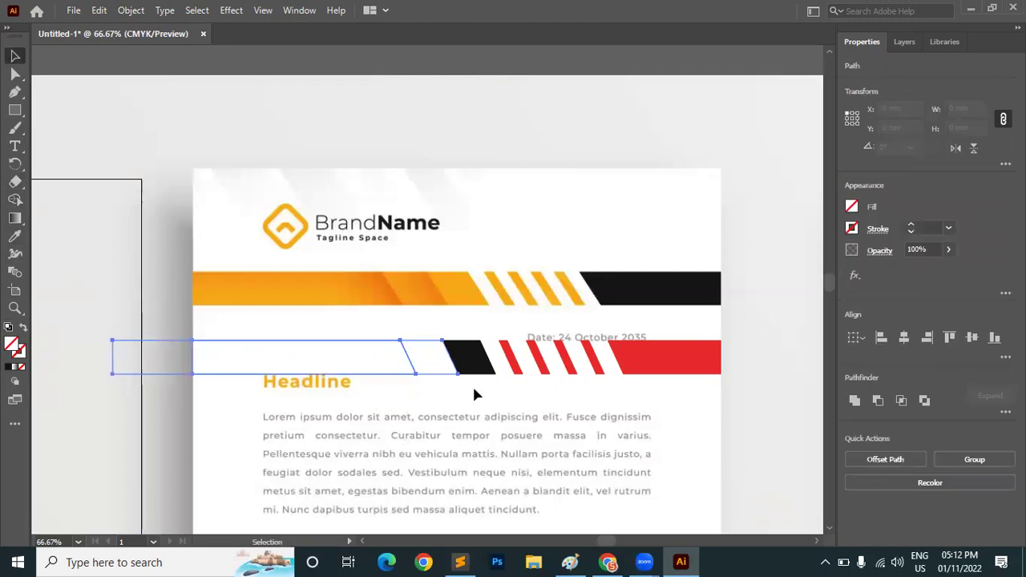
key("ctrl+z")
Step: Set the slanted piece inside the black bar to no fill, leaving a white slanted gap
key("ctrl+shift+a")
left_click(421, 363)
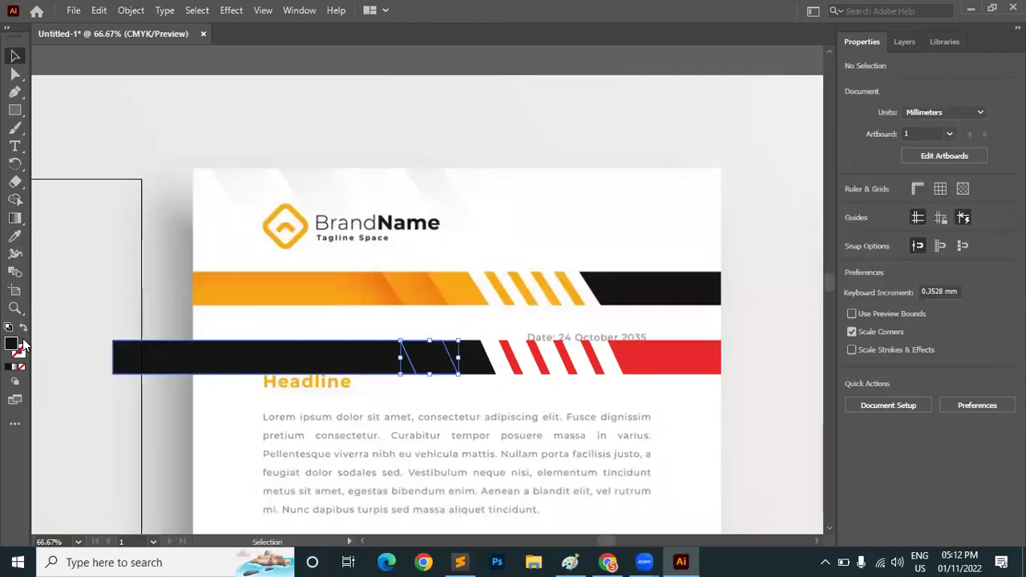
left_click(20, 369)
left_click(386, 130)
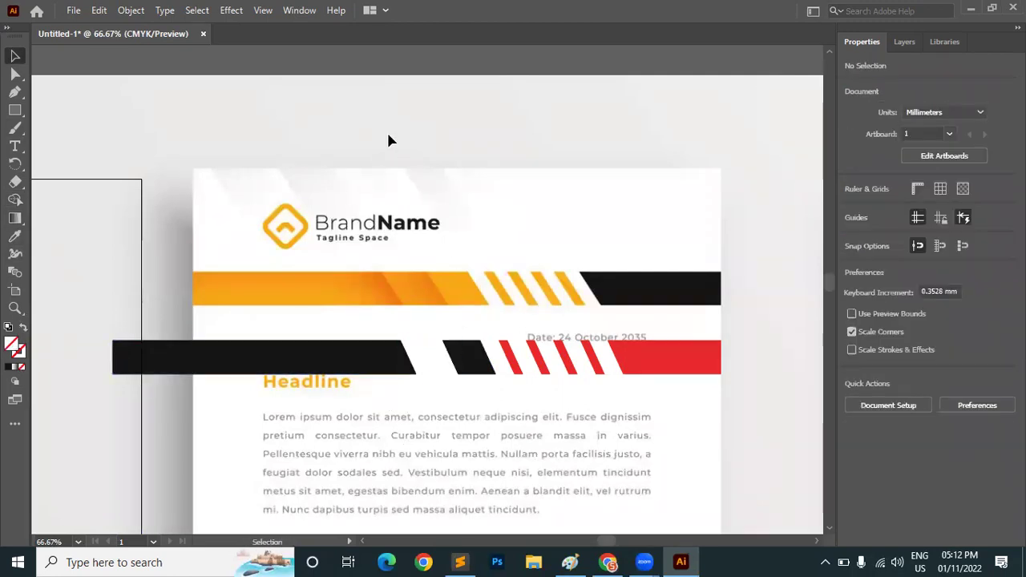
Step: Fill the white slanted piece black and remove the long black bar
left_click(428, 351)
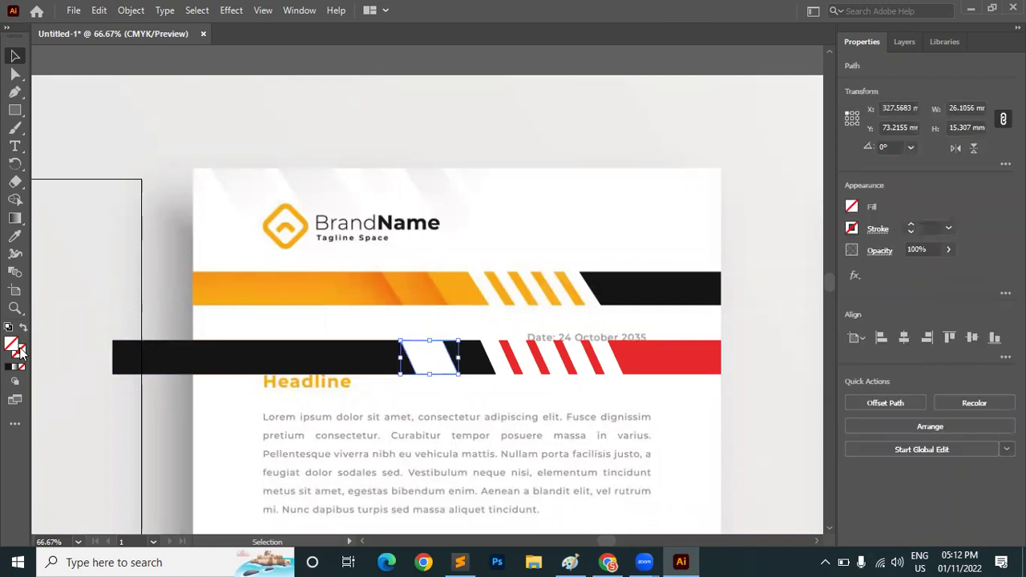
left_click(8, 367)
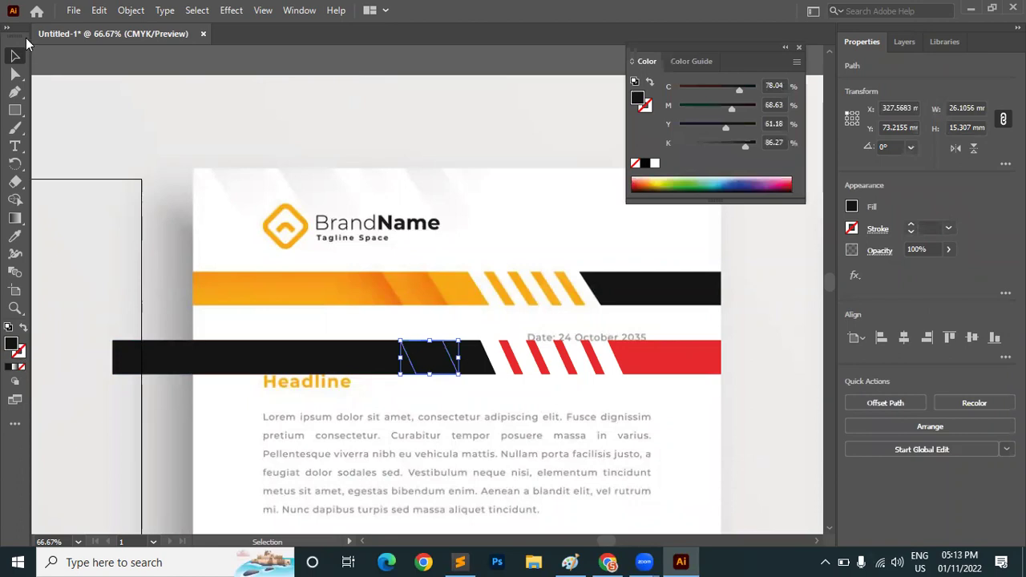
left_click(253, 105)
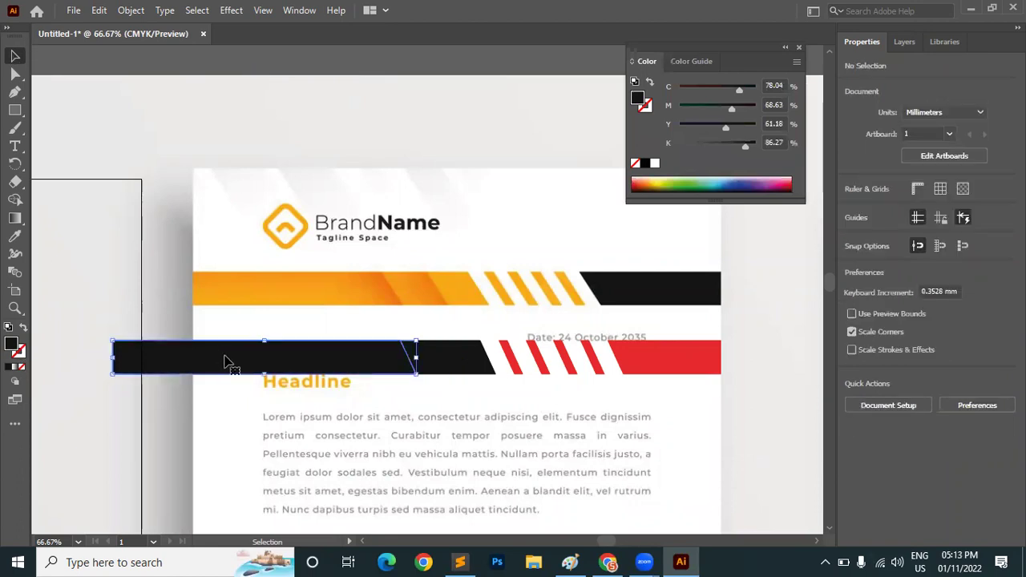
left_click(230, 360)
key("ctrl+shift+a")
Step: Recolour all the black slanted pieces with the red bar's colour using the Eyedropper
left_click(443, 360)
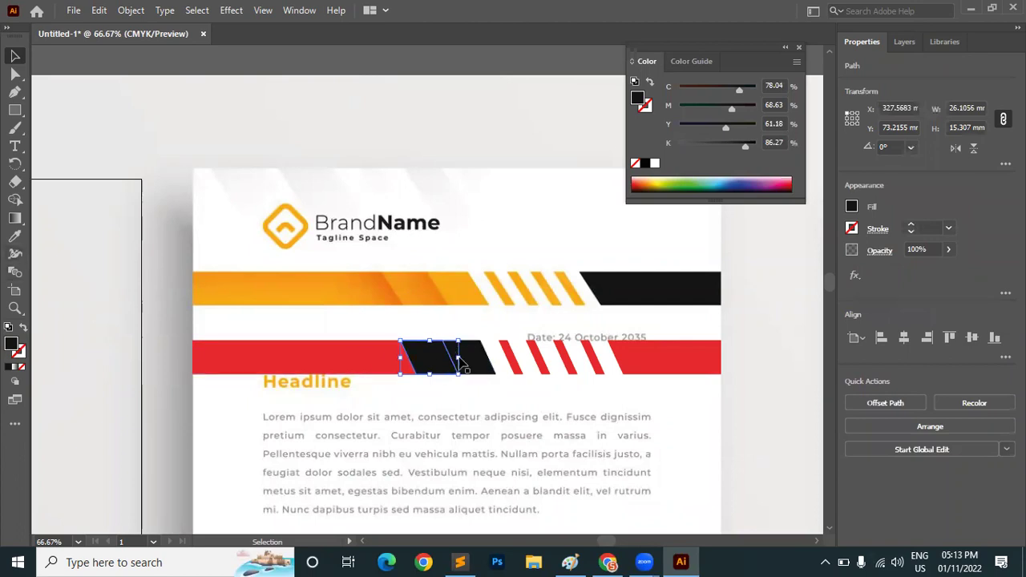
left_click_drag(404, 323, 469, 392)
left_click(15, 239)
left_click(245, 346)
left_click(17, 54)
left_click(213, 138)
Step: Check a slanted red piece's fill in the Color Picker, keeping its current red
left_click(433, 359)
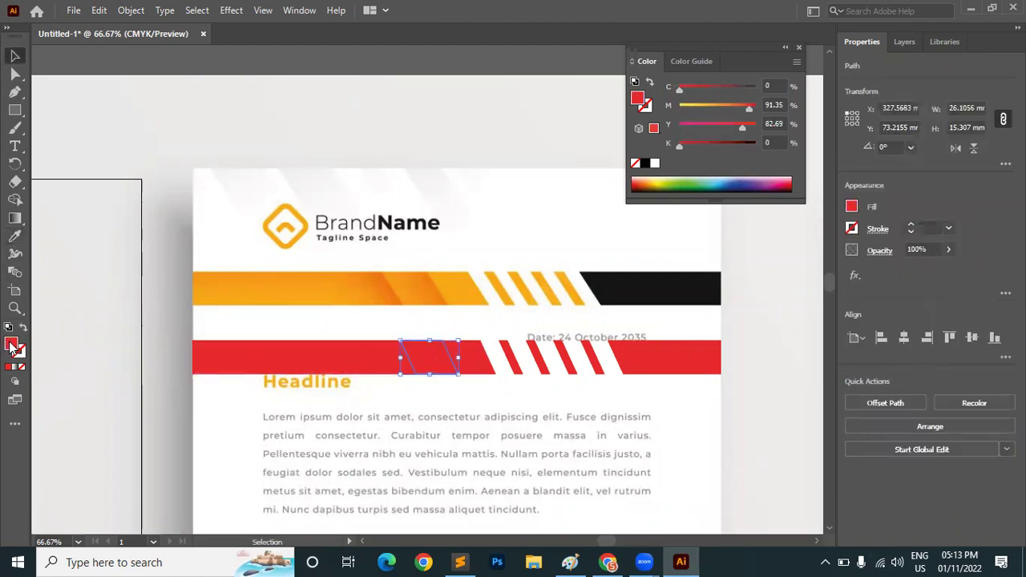
double_click(12, 347)
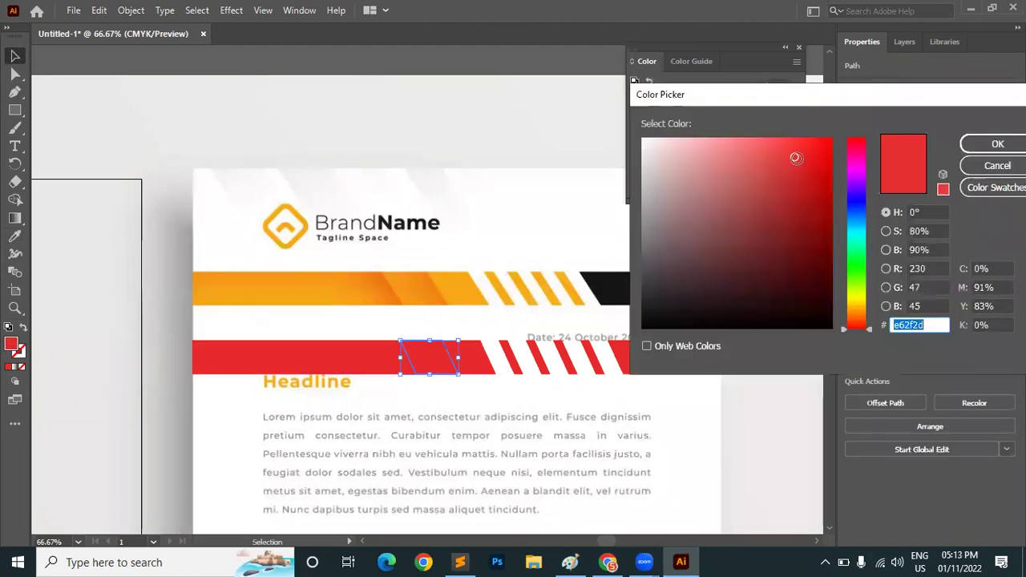
left_click(974, 145)
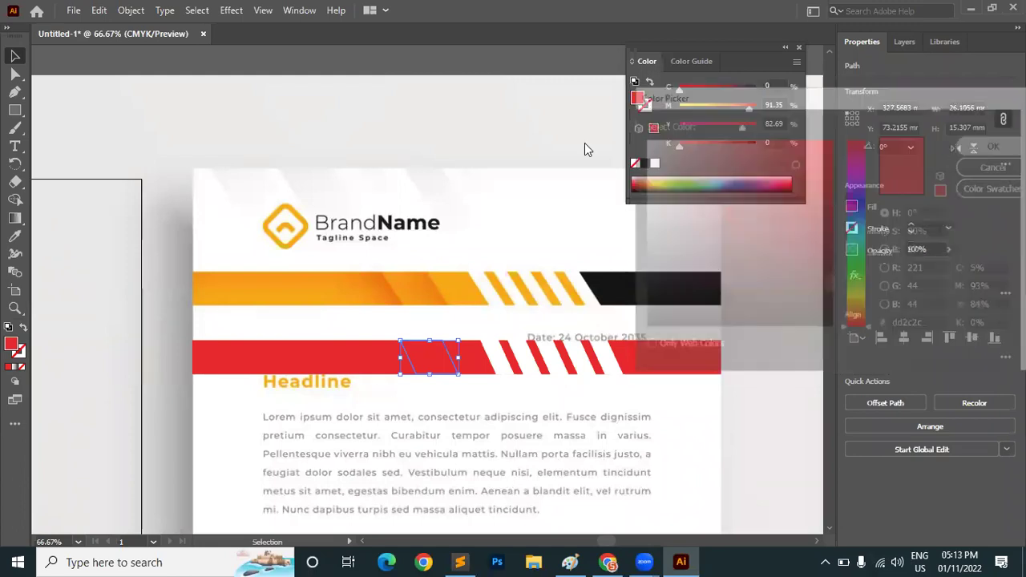
left_click(381, 124)
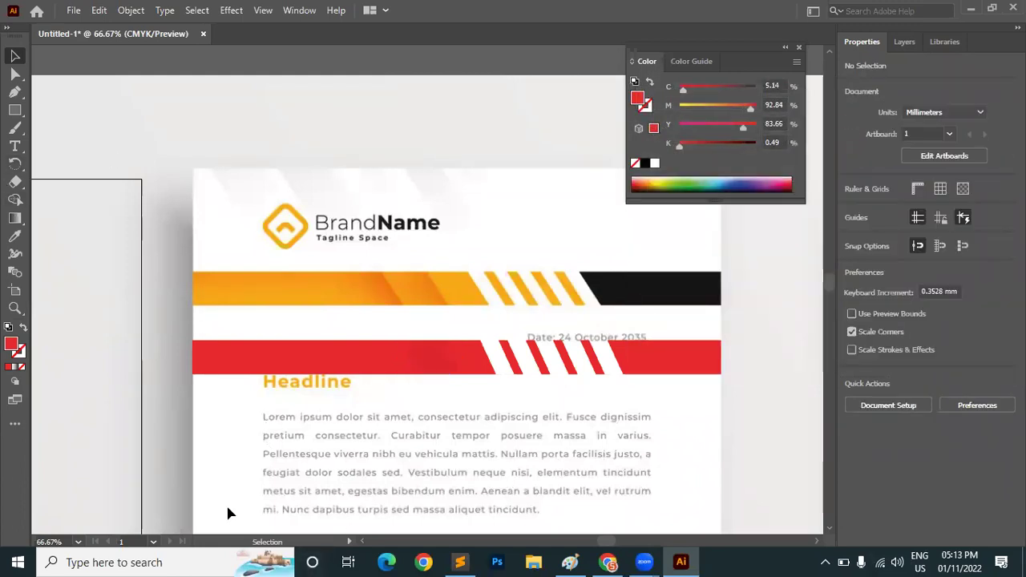
Step: Fill the slanted red piece with hex cc2929
left_click(453, 370)
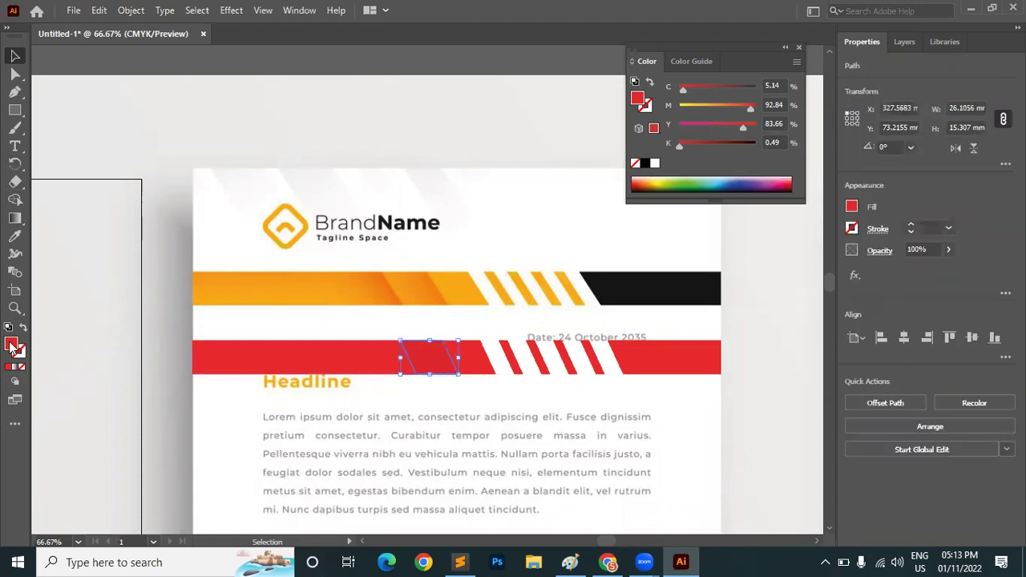
double_click(11, 344)
type("cc2929")
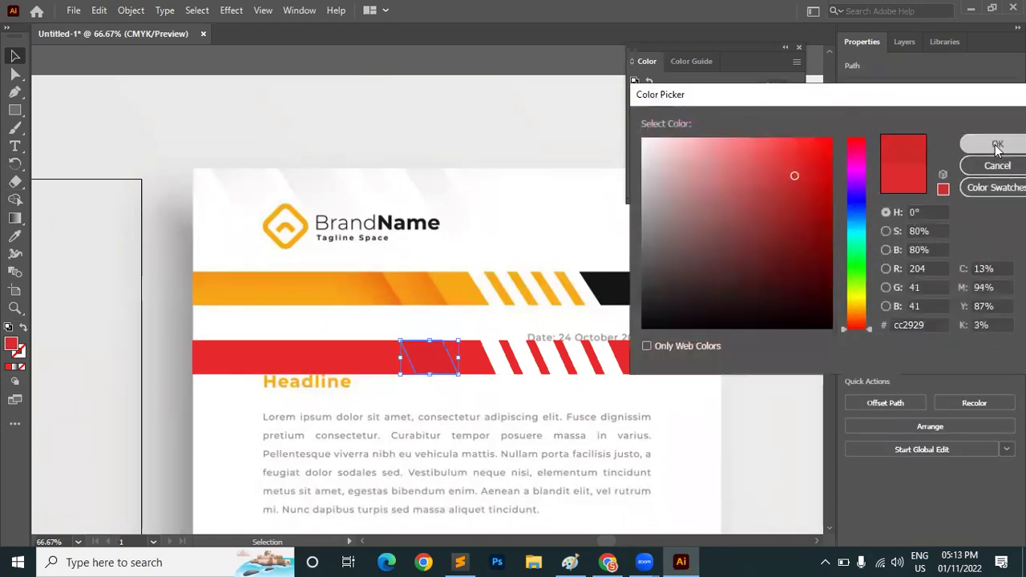
left_click(997, 146)
left_click(417, 93)
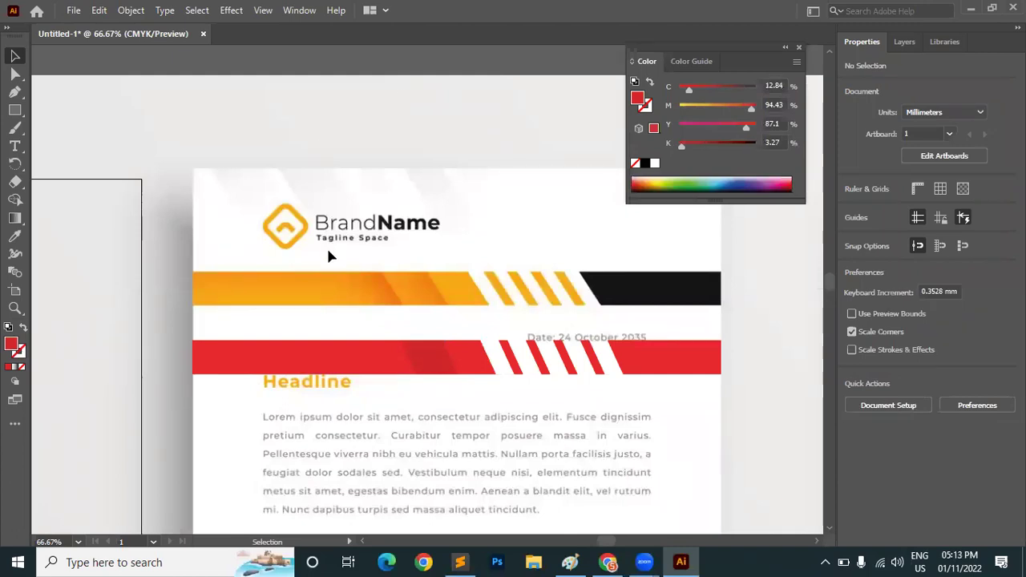
Step: Confirm the red stripe piece's chosen red fill in the Color Picker
left_click(433, 353)
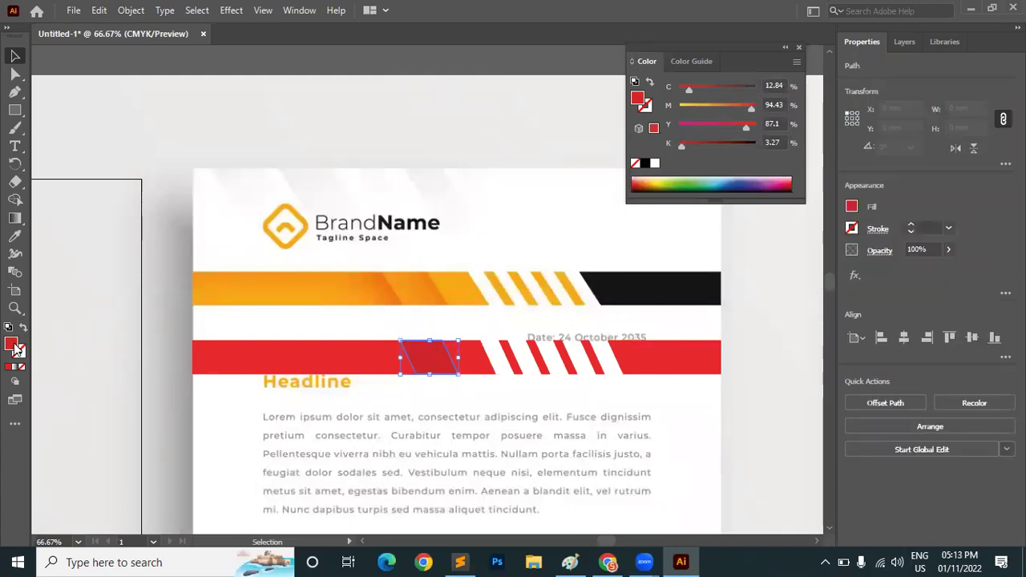
double_click(12, 345)
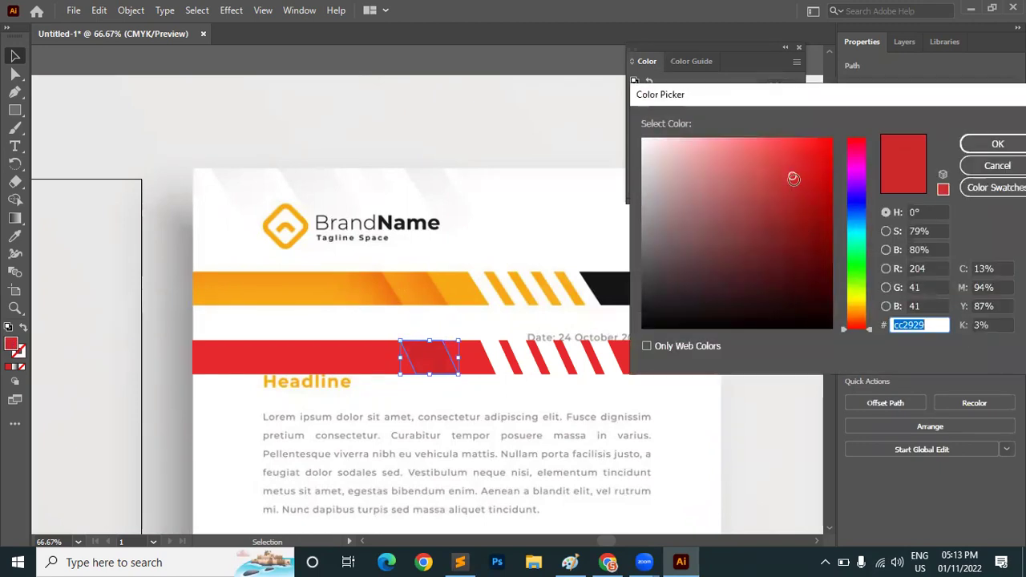
left_click(986, 144)
left_click(401, 101)
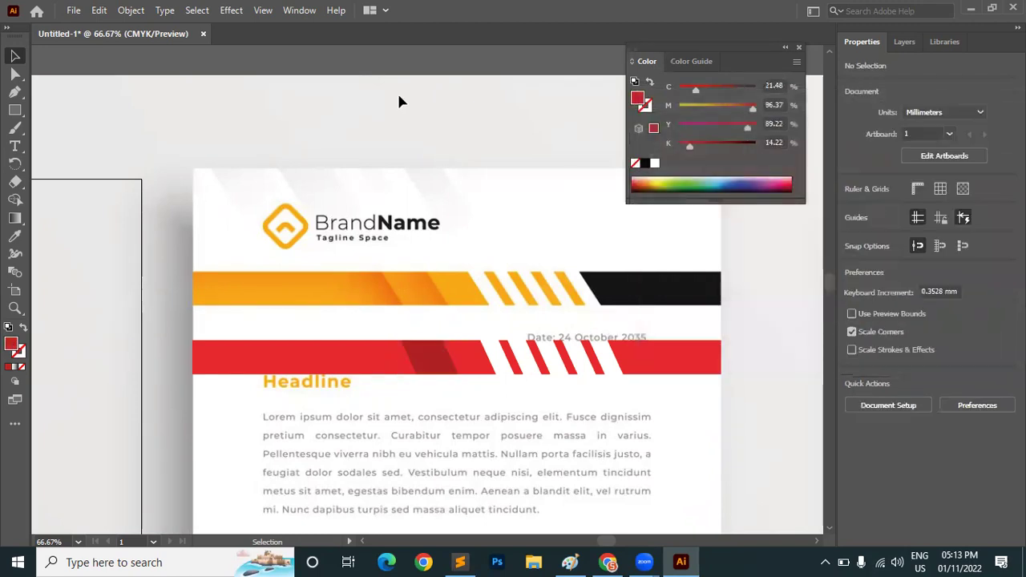
Step: Darken the stripe piece's fill to #511212
left_click(429, 366)
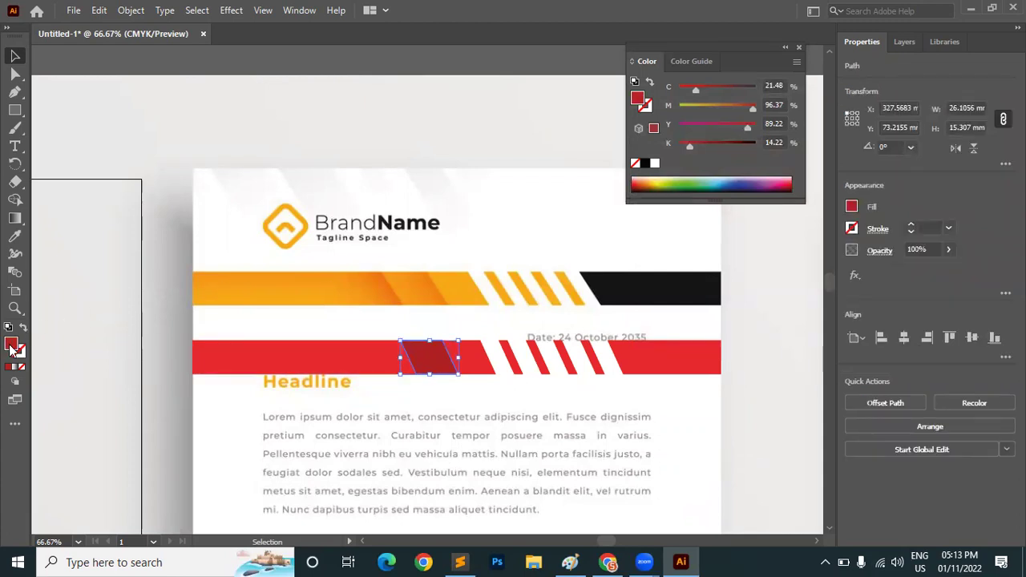
double_click(11, 347)
left_click_drag(790, 198, 791, 266)
left_click(997, 143)
left_click(393, 90)
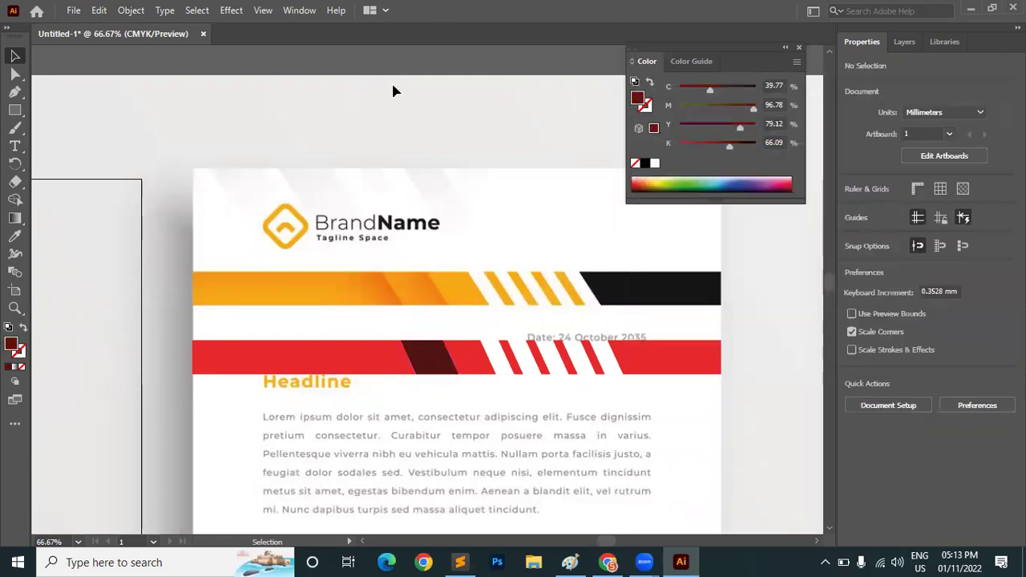
Step: Set the lower stripe's slanted piece fill to hex ad1818
left_click(442, 360)
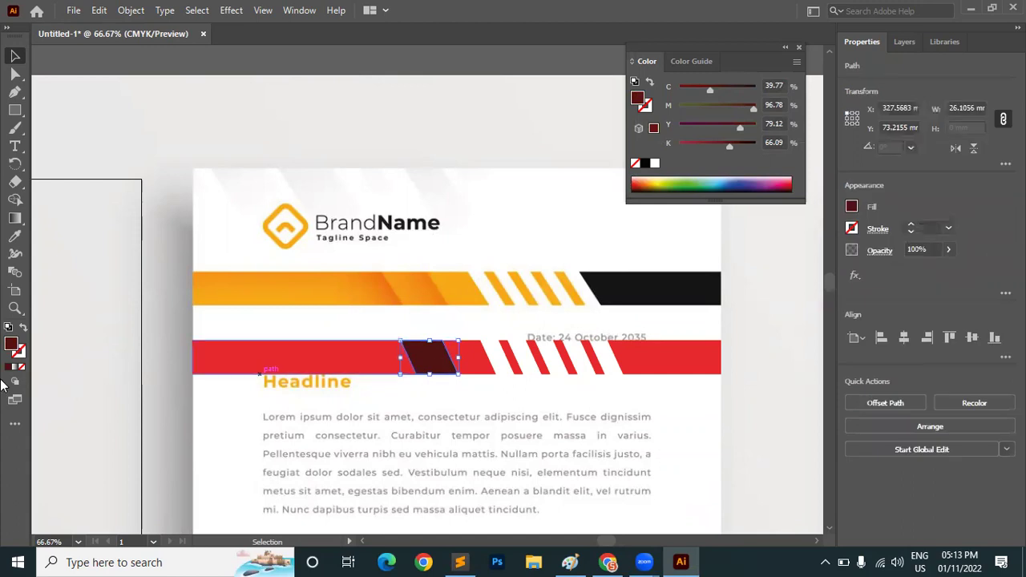
double_click(12, 346)
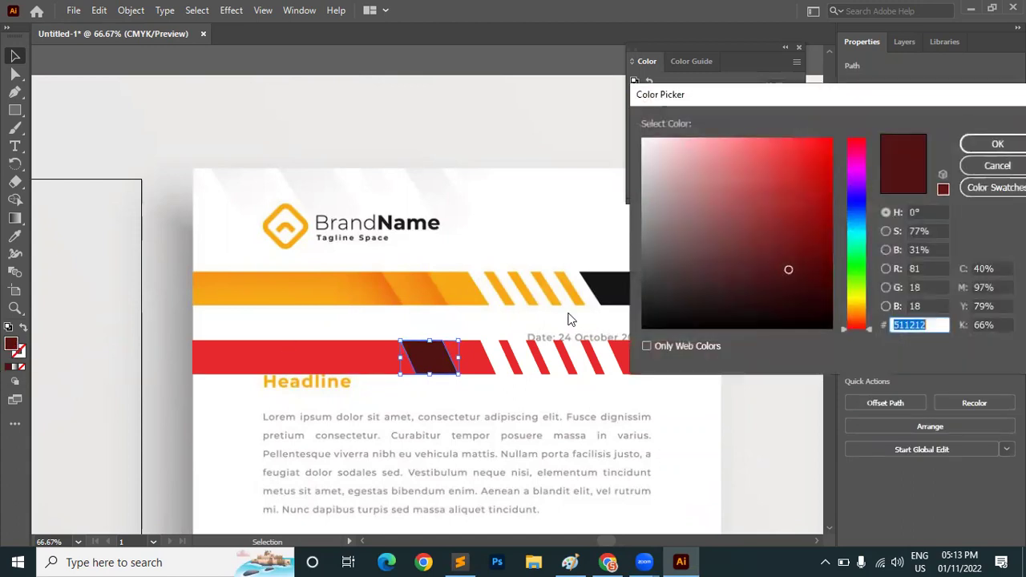
type("ad1818")
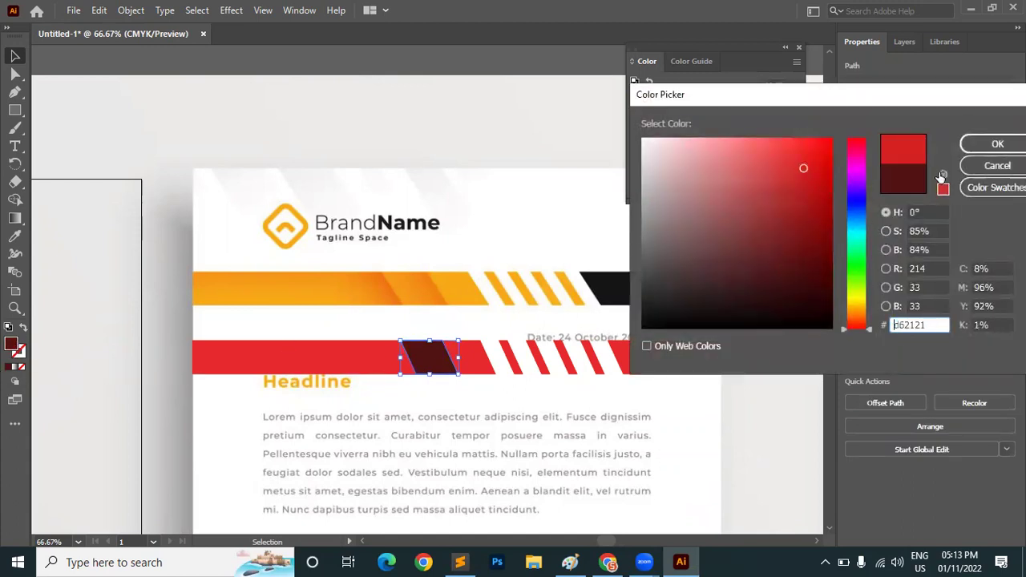
key("Escape")
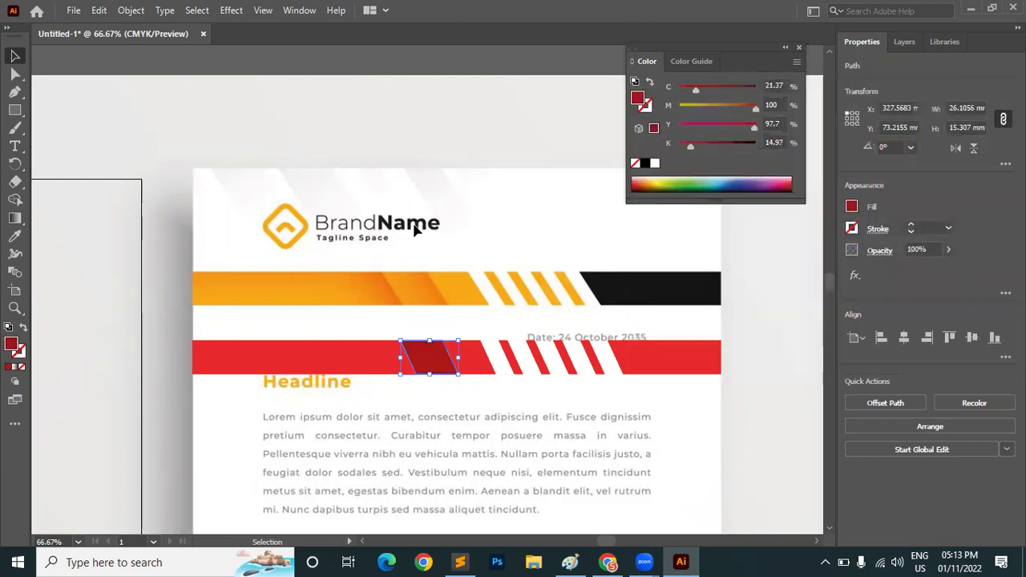
left_click(400, 313)
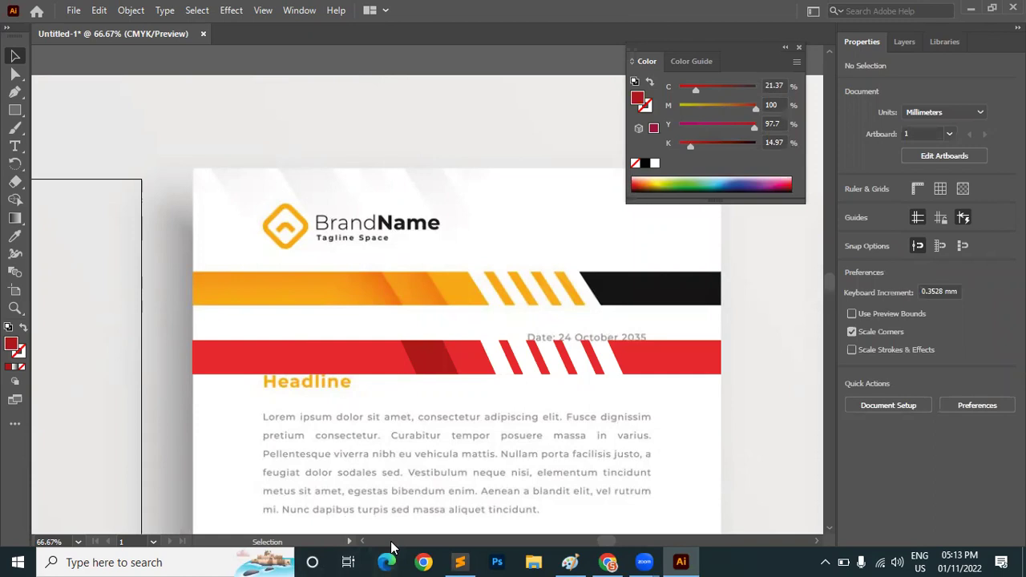
Step: Make the slanted piece black by sampling the header's black bar with the Eyedropper
left_click(433, 352)
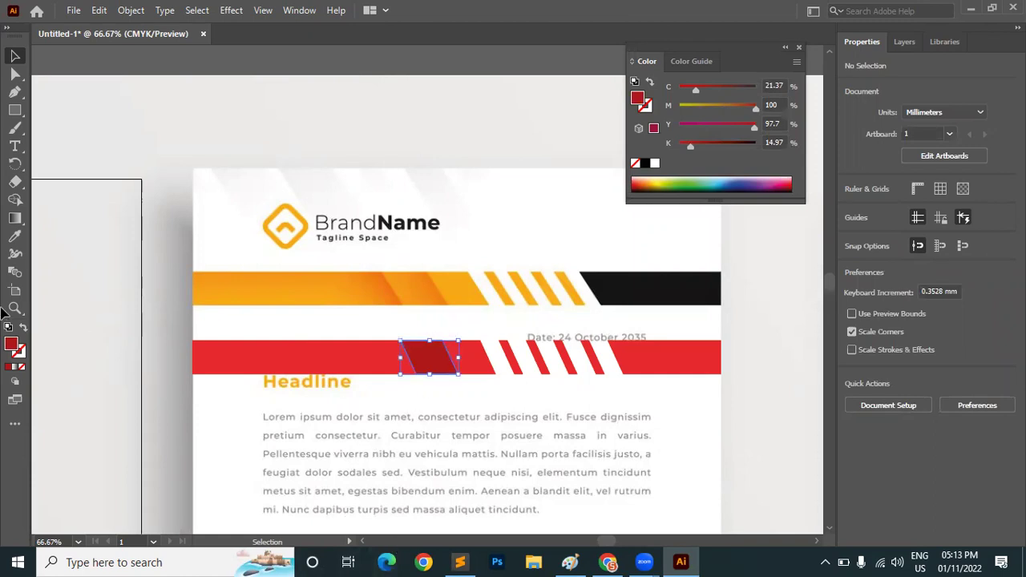
left_click(16, 237)
left_click(594, 286)
left_click(14, 56)
left_click(202, 114)
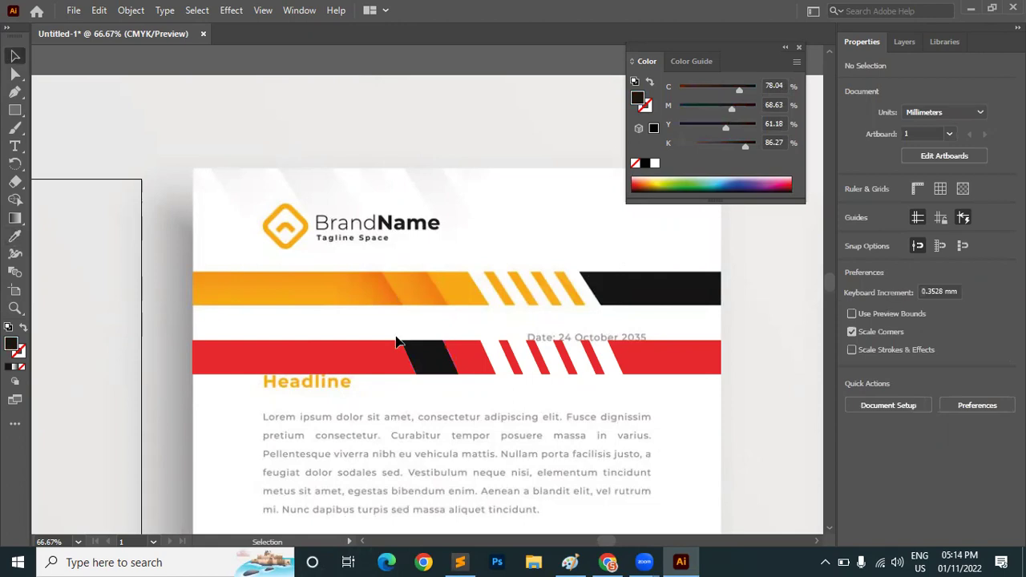
Step: Draw a small and a larger rectangle above the page
left_click(280, 361)
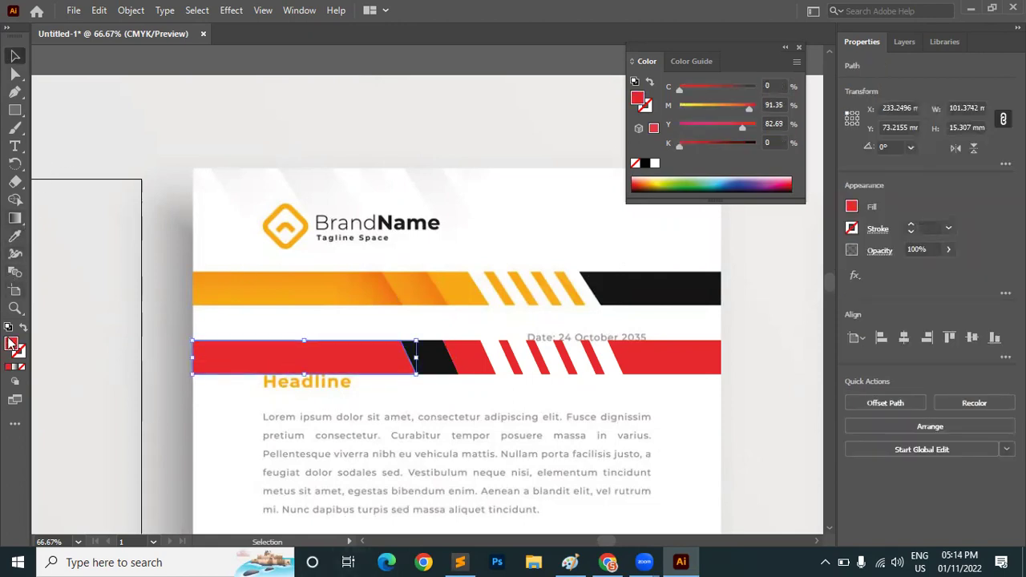
left_click(14, 110)
left_click_drag(164, 93, 251, 138)
left_click_drag(304, 97, 464, 155)
Step: Give the small rectangle a darker bf2b2b red fill
left_click(14, 234)
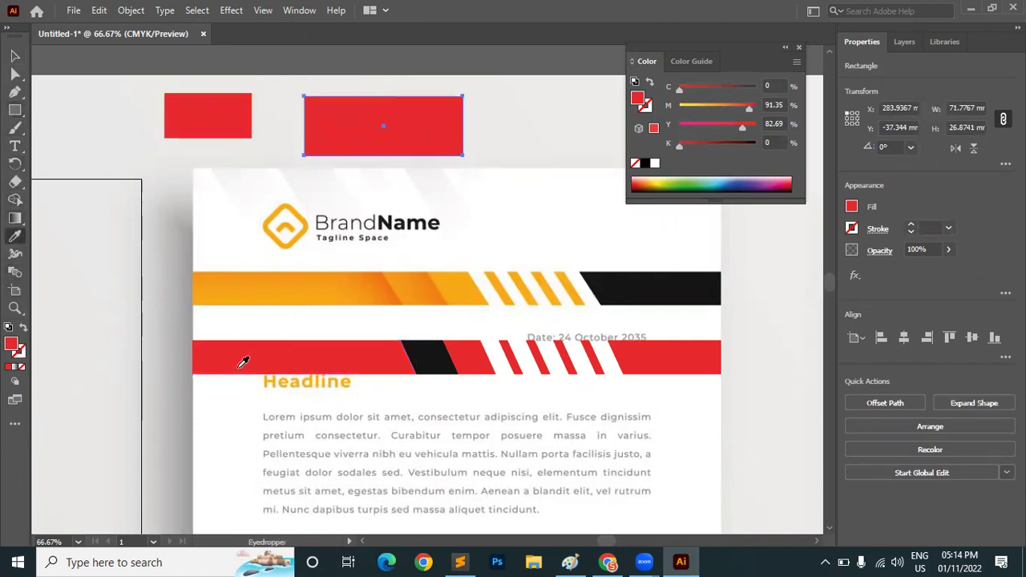
left_click(189, 113, "ctrl")
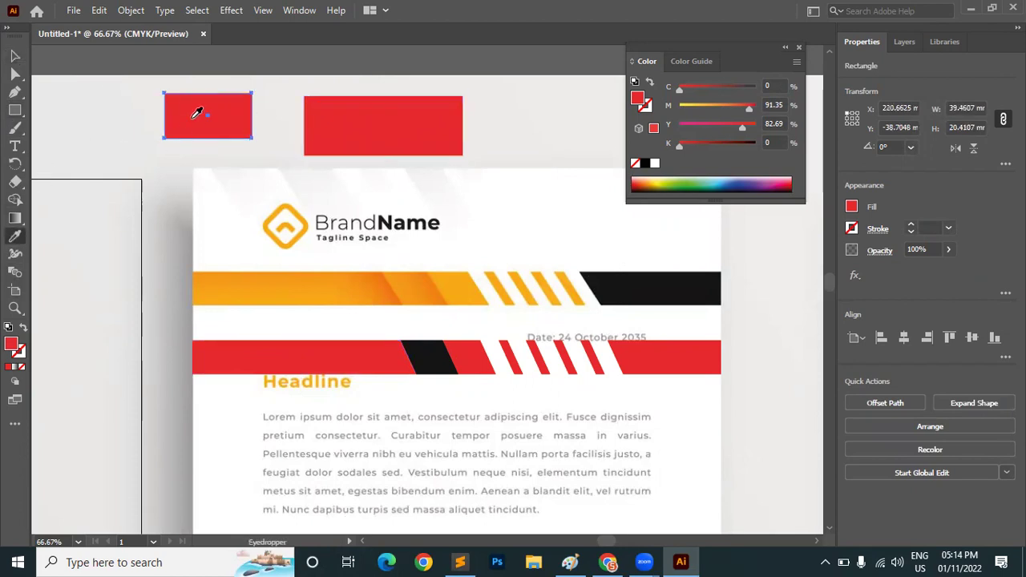
double_click(11, 346)
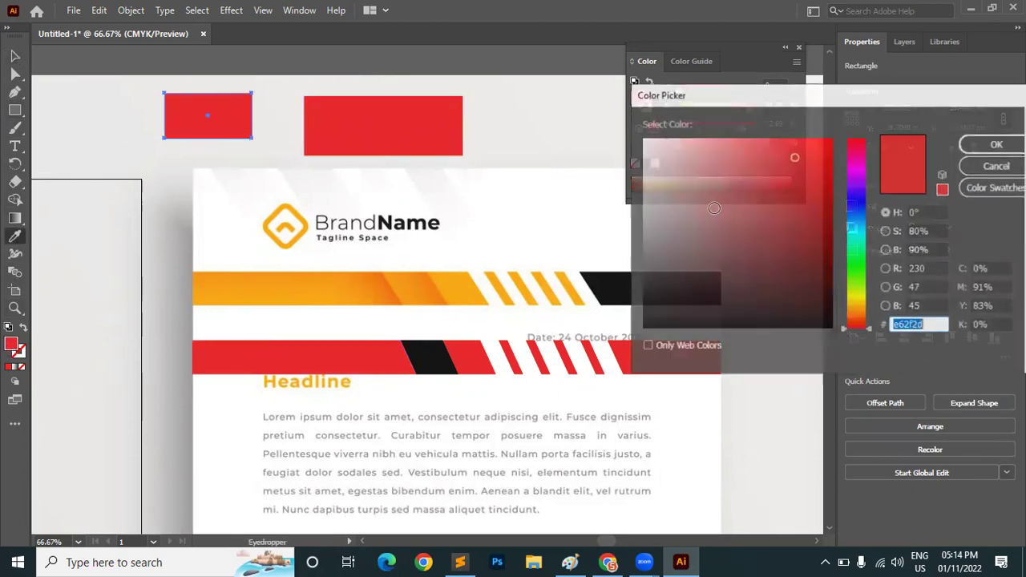
left_click_drag(801, 160, 792, 184)
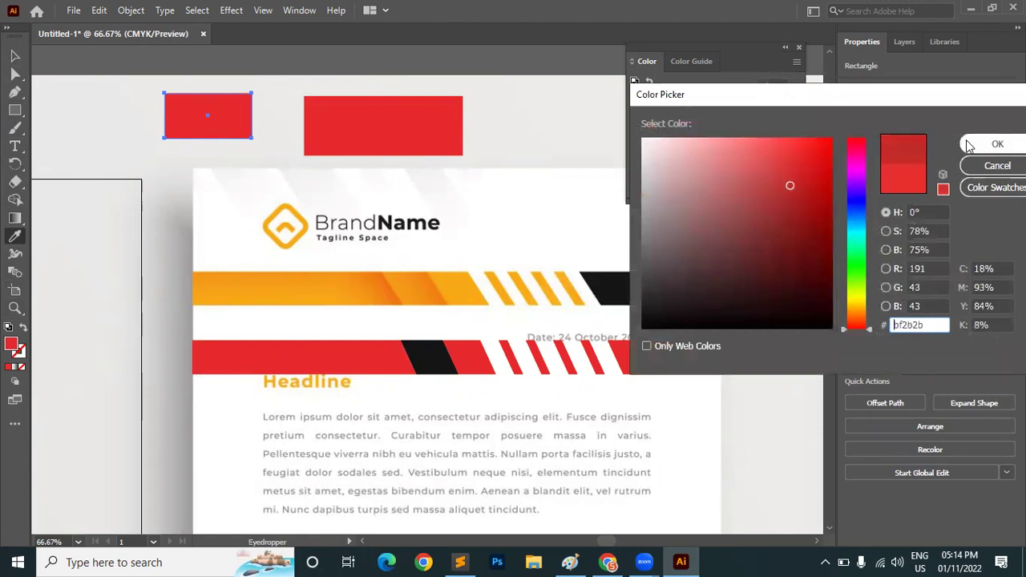
left_click(997, 144)
left_click(17, 57)
left_click(102, 101)
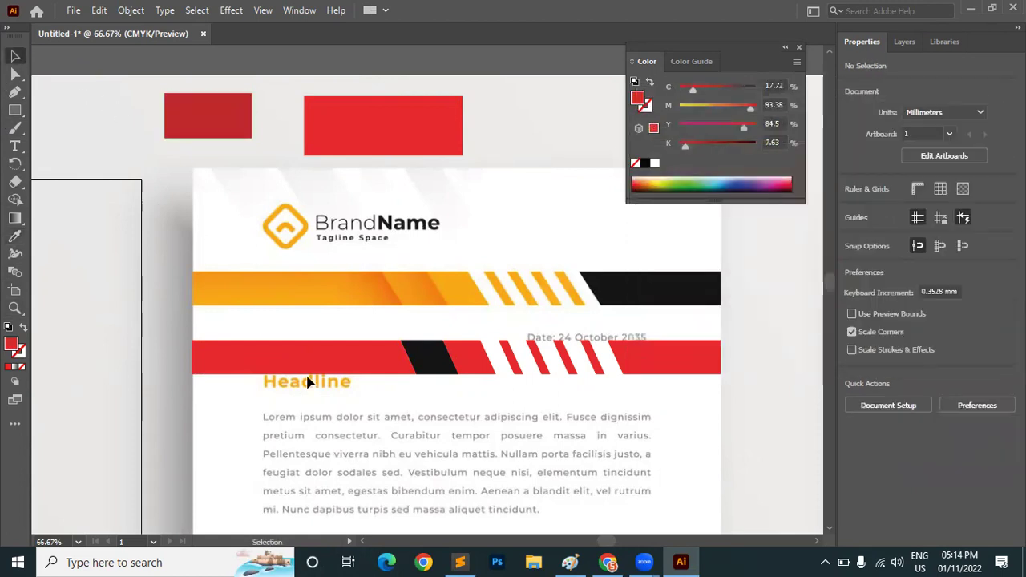
left_click(305, 357)
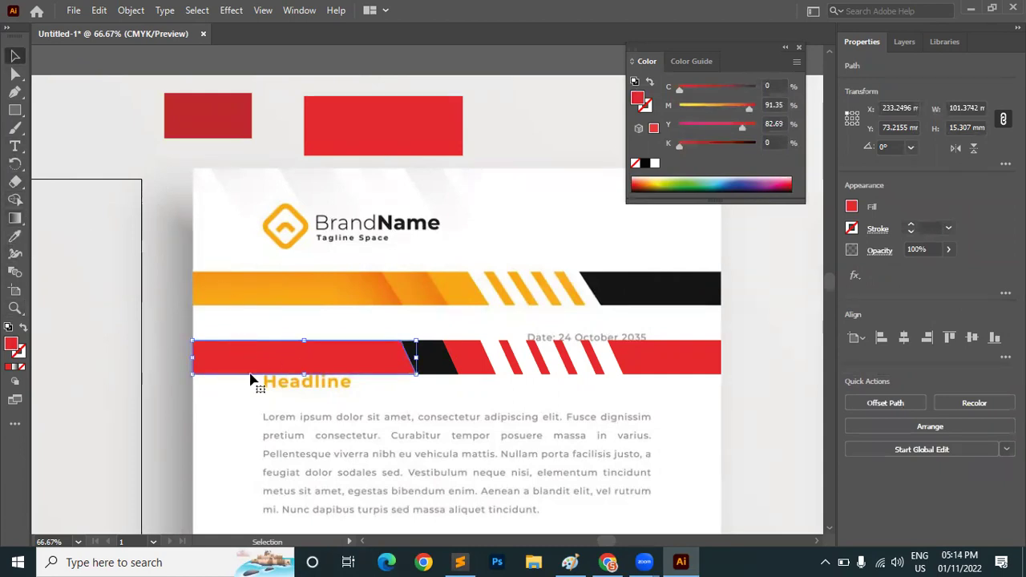
Step: Apply a linear gradient from the bright to the darker red swatch, angled about 6.13° upward
double_click(16, 218)
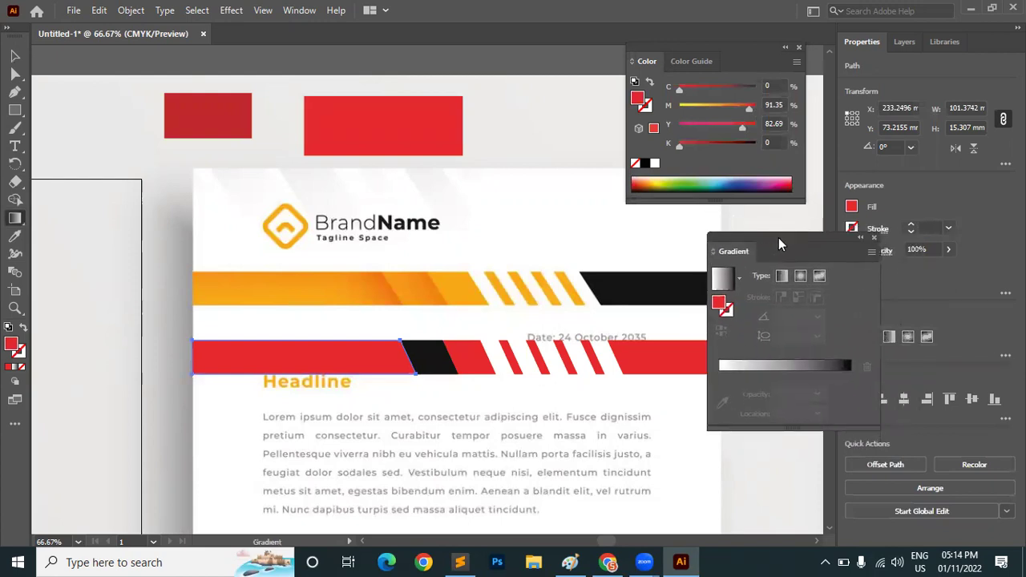
left_click(792, 367)
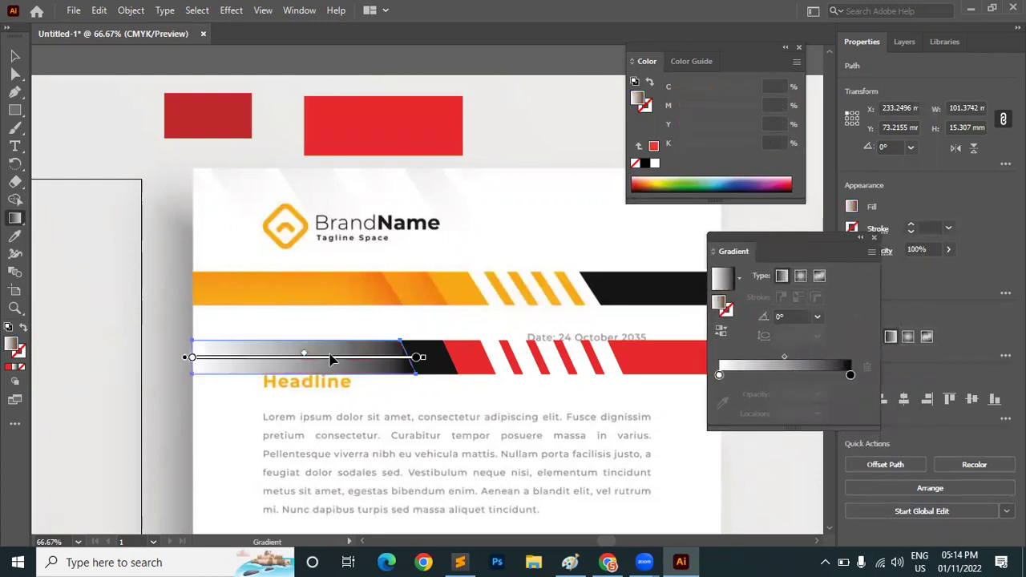
left_click(720, 375)
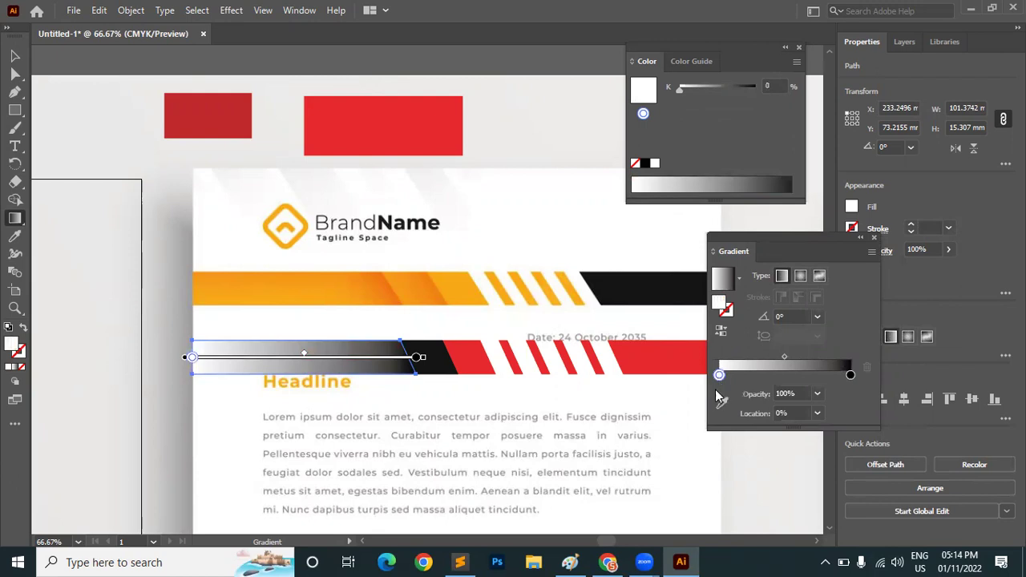
left_click(722, 404)
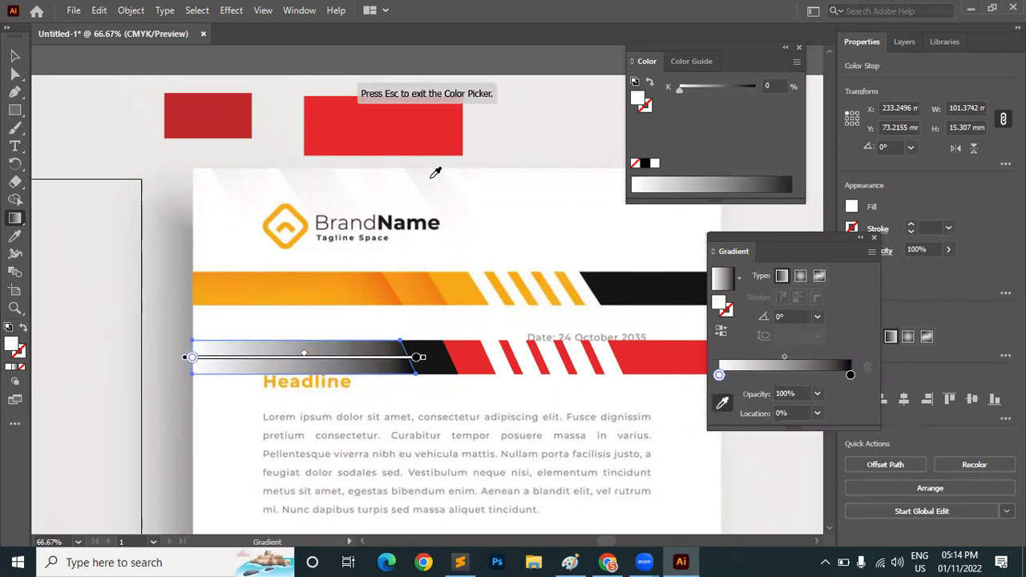
left_click(415, 134)
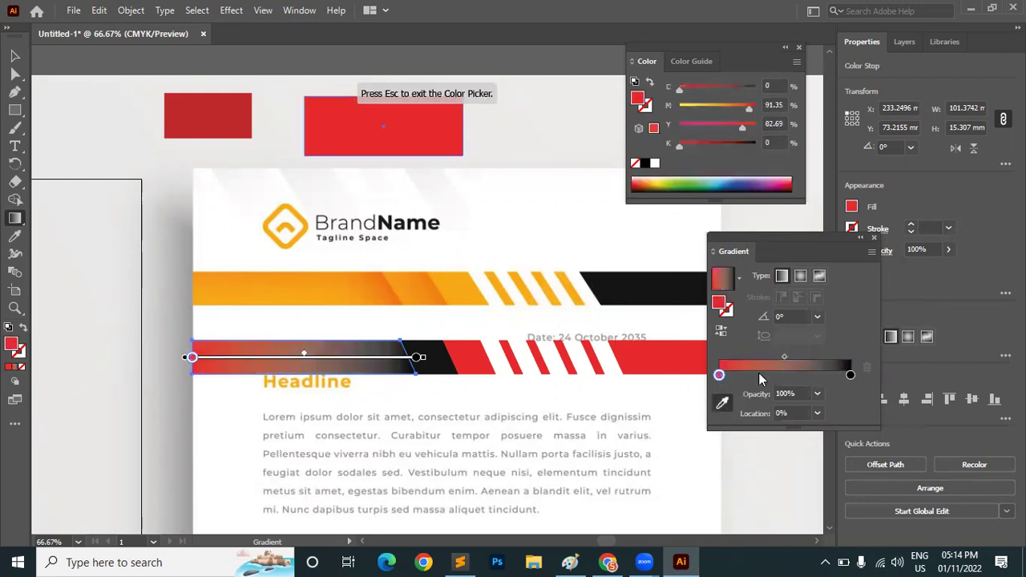
left_click(851, 374)
left_click(206, 101)
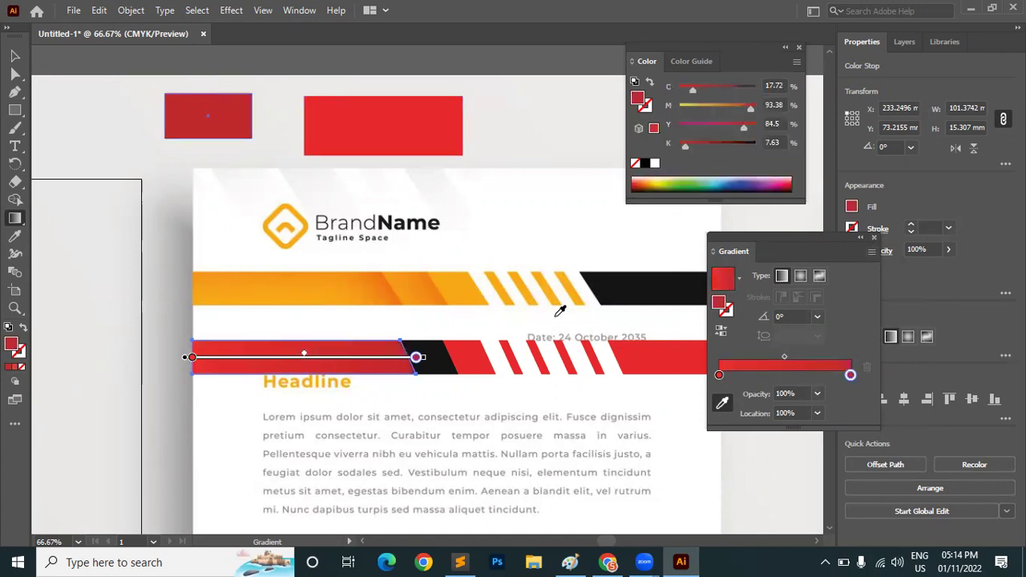
left_click(722, 404)
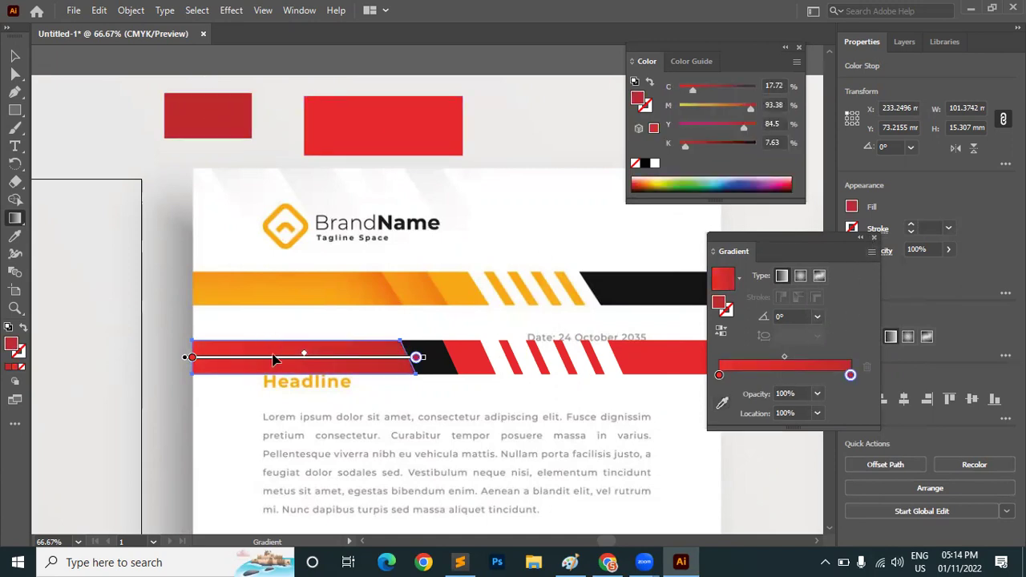
mouse_move(199, 385)
left_mouse_down()
mouse_move(531, 386)
mouse_move(436, 382)
mouse_move(435, 298)
mouse_move(443, 373)
mouse_move(457, 360)
mouse_move(425, 348)
mouse_move(424, 360)
mouse_move(422, 344)
left_mouse_up()
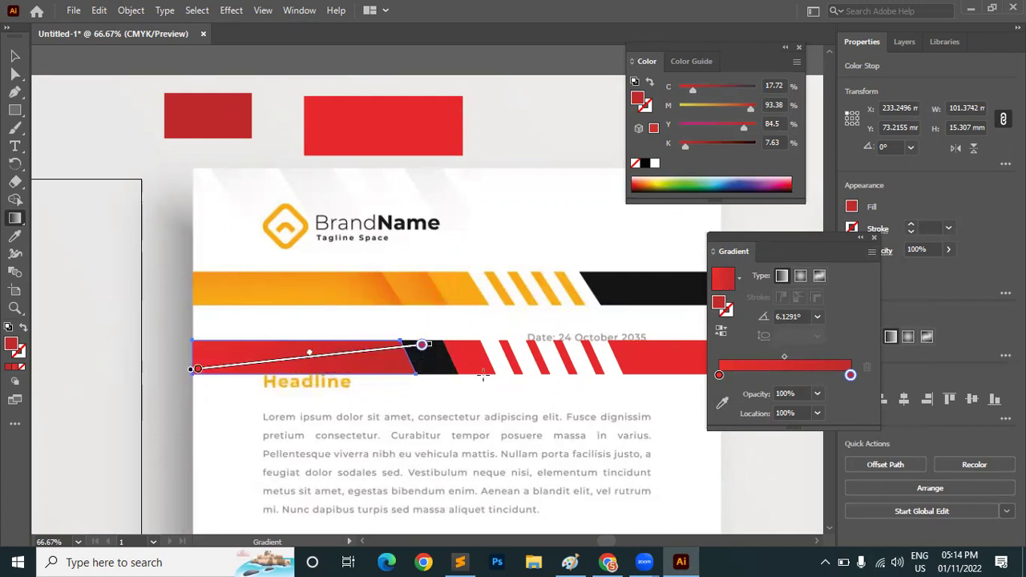
Step: Change both gradient stops to header-stripe orange, darkening the right stop slightly
left_click(719, 375)
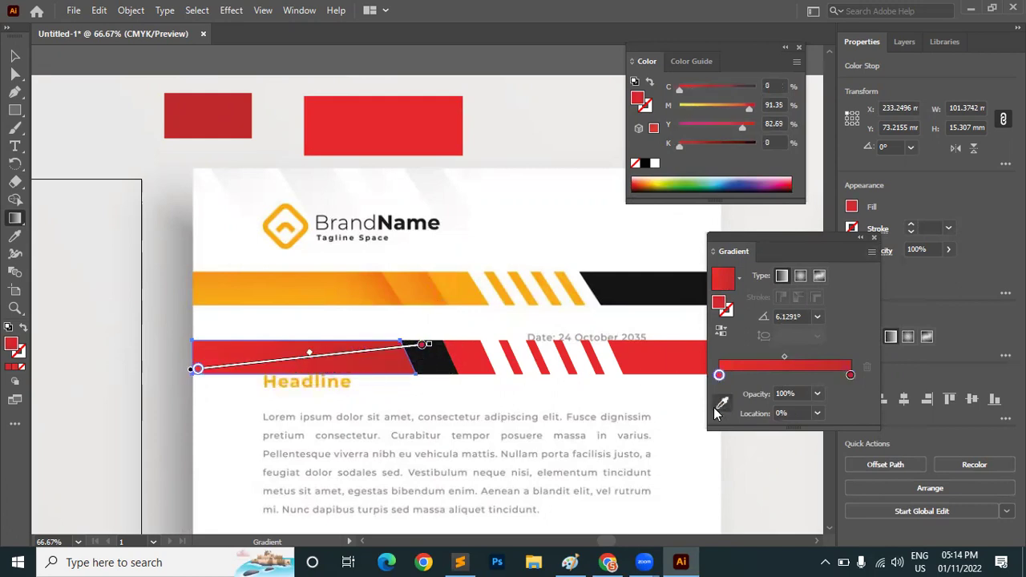
left_click(721, 403)
left_click(207, 281)
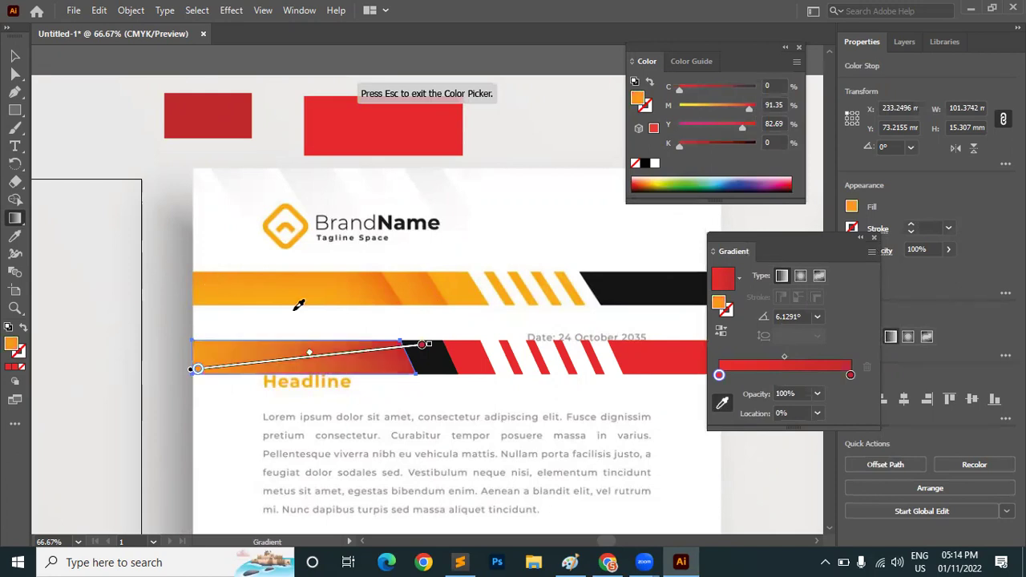
left_click(850, 376)
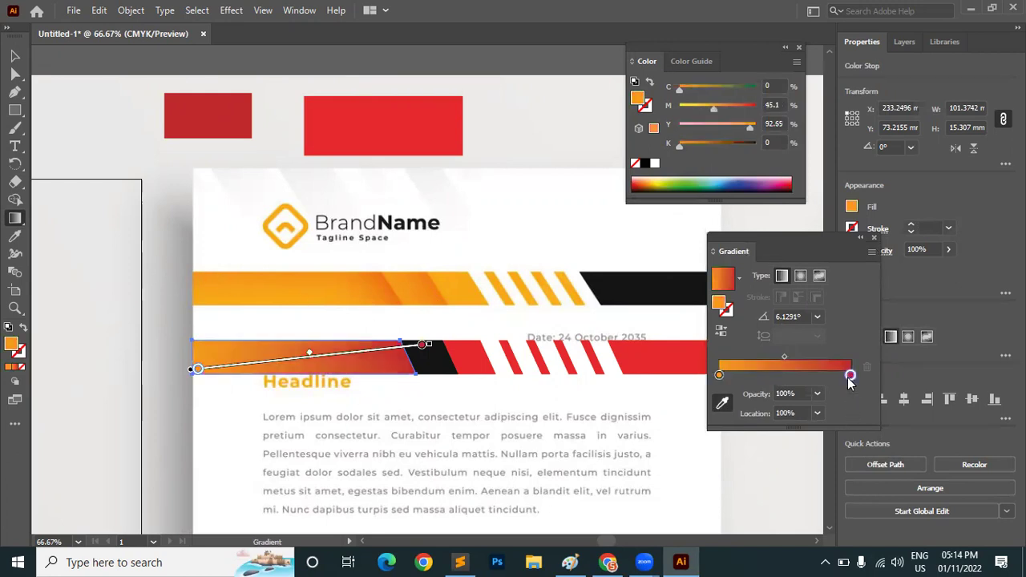
left_click(384, 277)
left_click(389, 277)
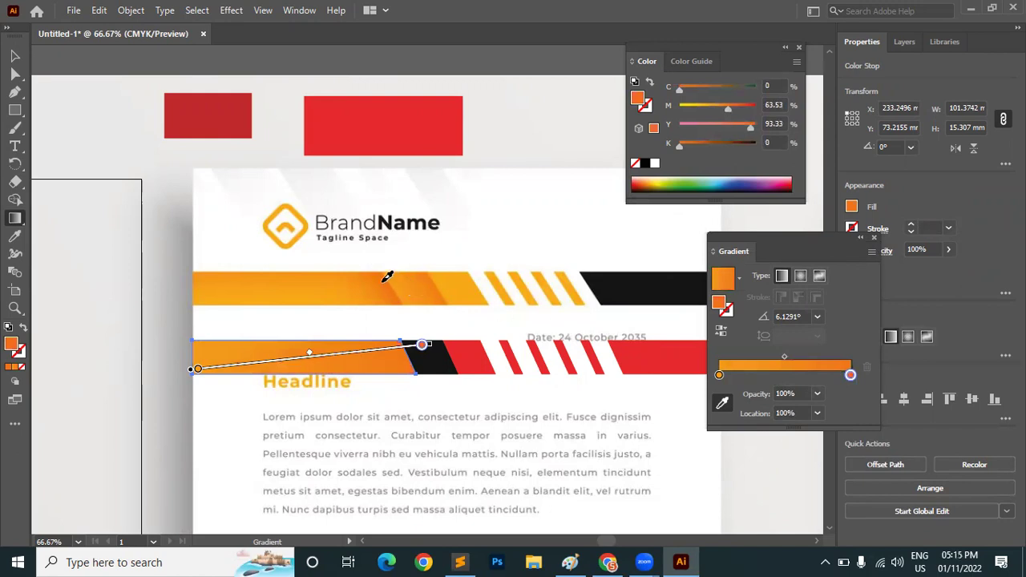
left_click(850, 375)
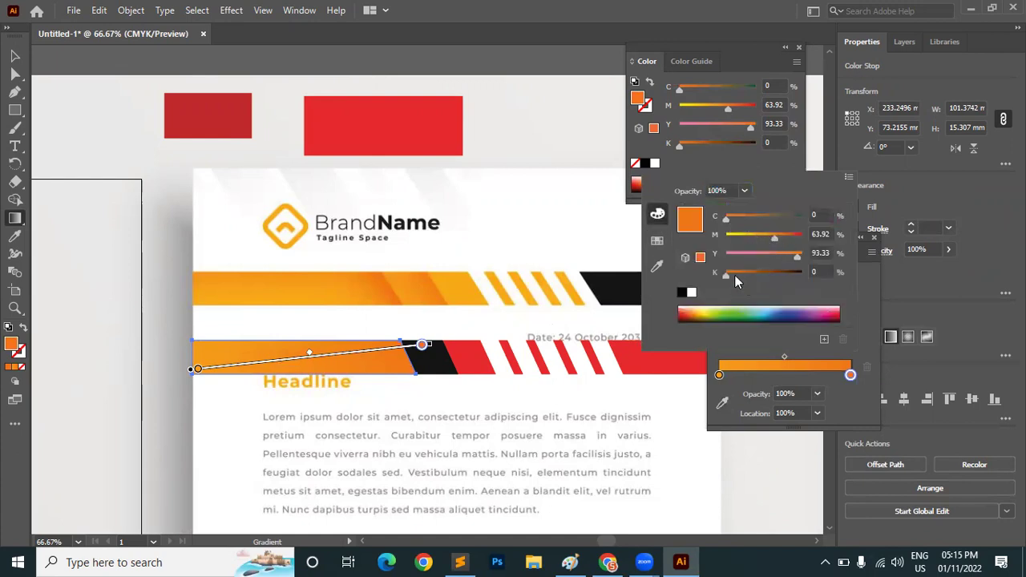
left_click_drag(724, 275, 736, 278)
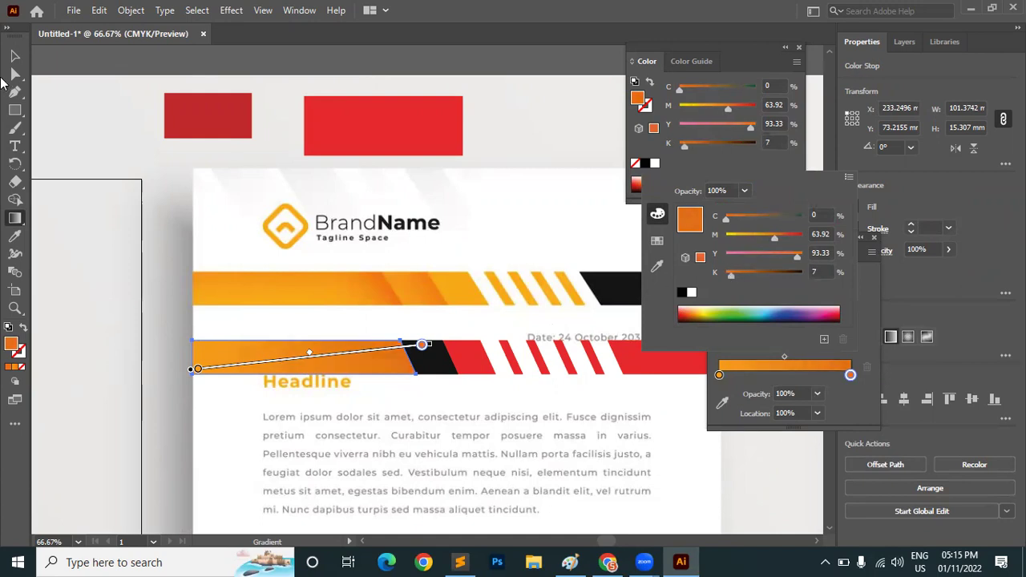
key("Escape")
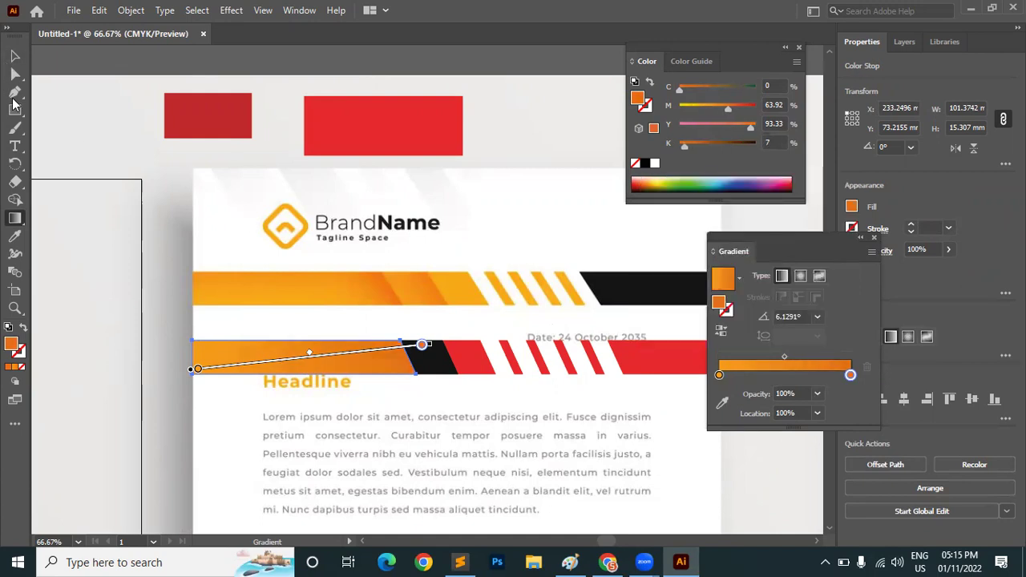
left_click(14, 55)
left_click(259, 172)
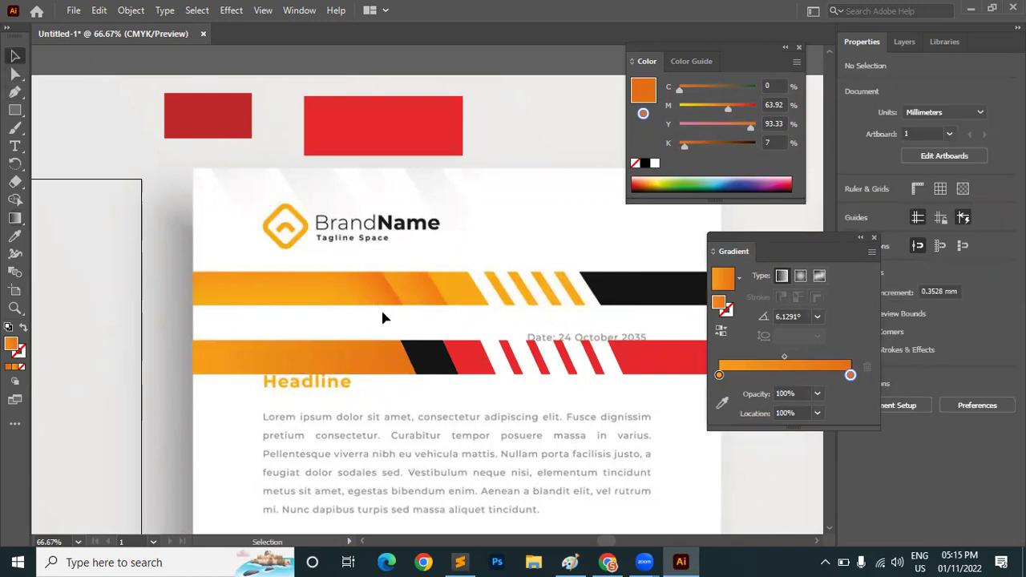
Step: Move the lower bar gradient's midpoint to 87%
left_click(327, 360)
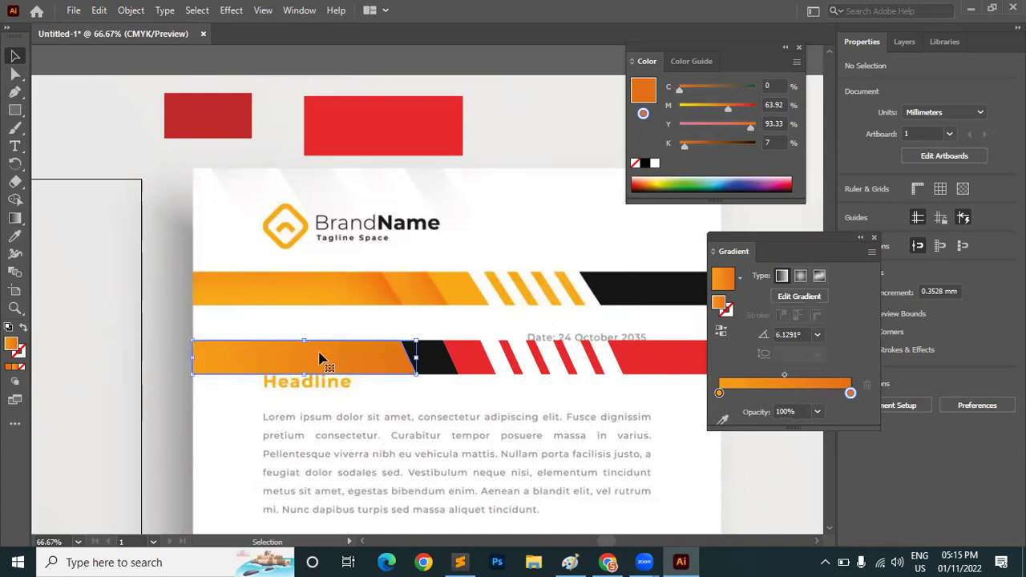
left_click(720, 393)
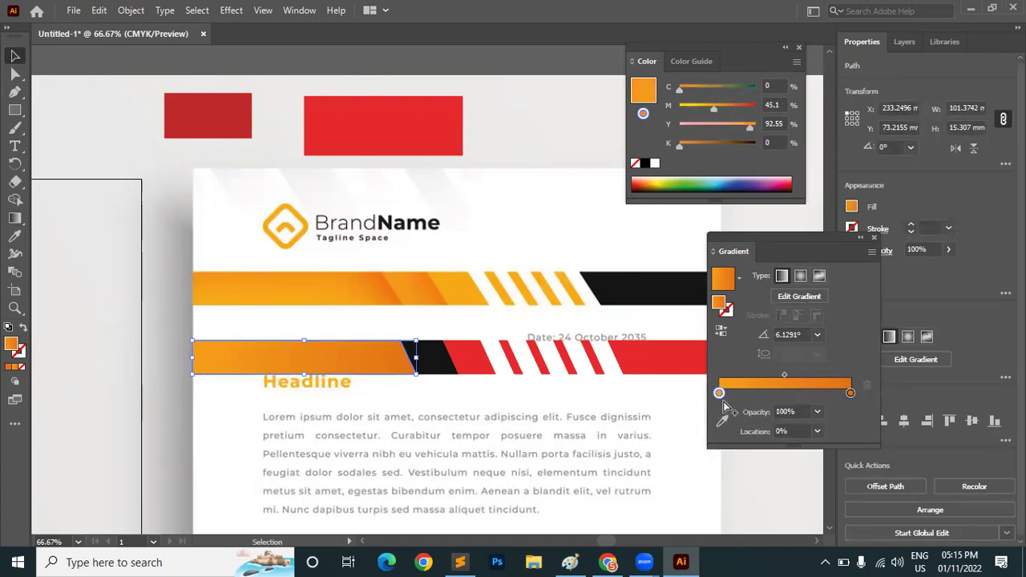
left_click(784, 374)
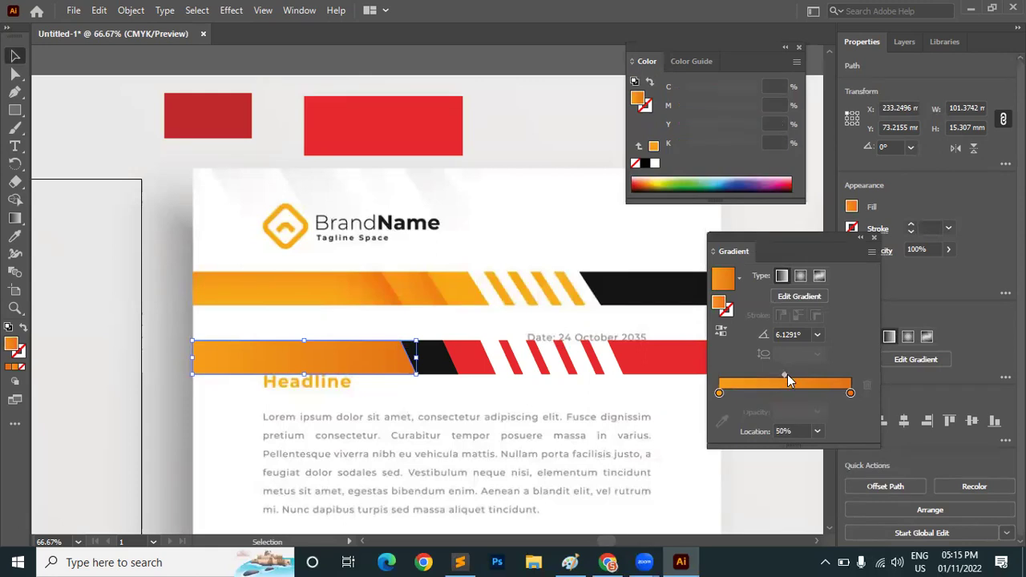
left_click_drag(786, 375, 838, 373)
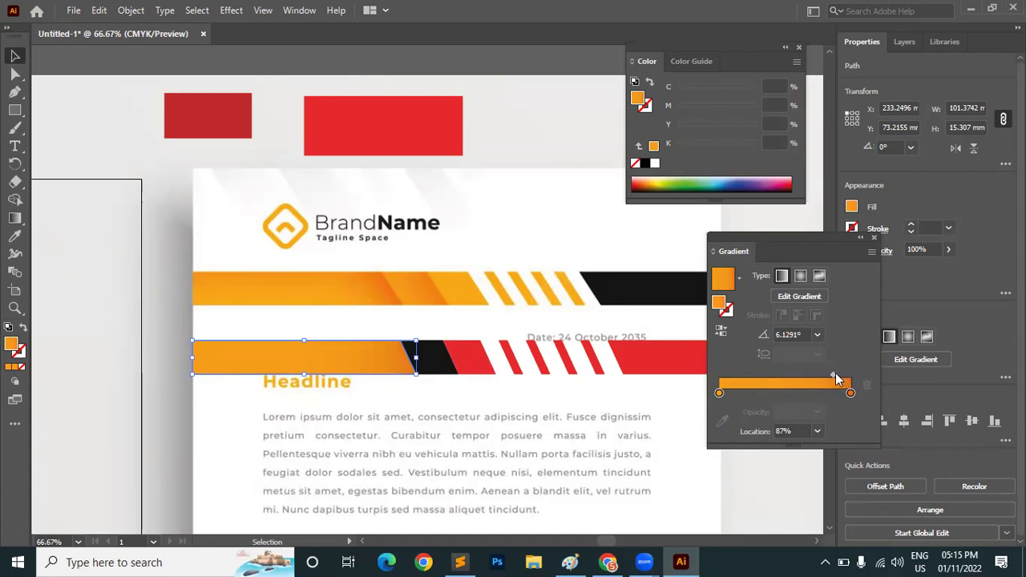
Step: Nudge the right colour stop and remove an extra stop added at about 92%
left_click_drag(851, 394, 849, 393)
double_click(850, 394)
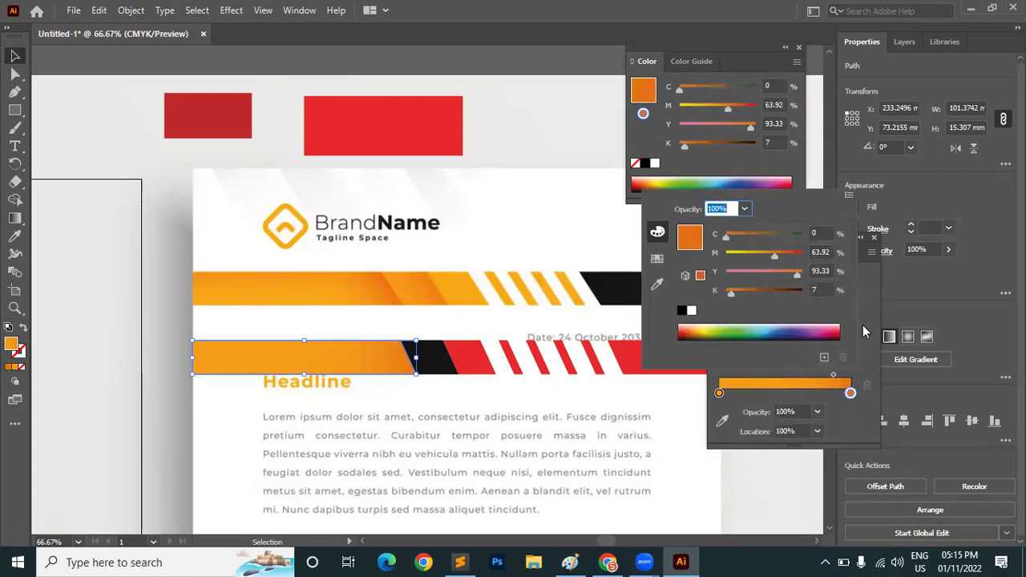
left_click(850, 394)
left_click_drag(848, 394, 840, 393)
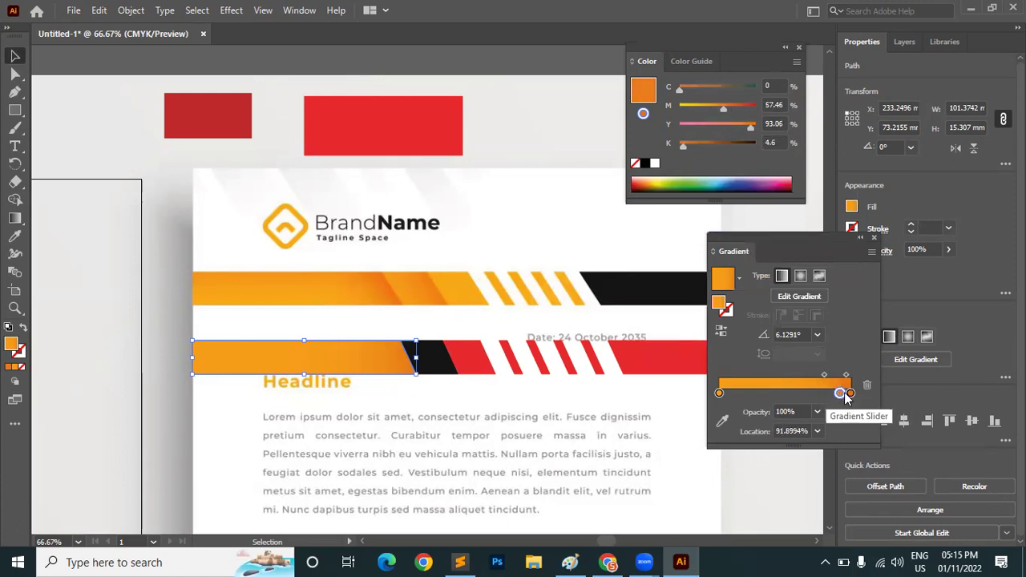
left_click_drag(842, 393, 837, 423)
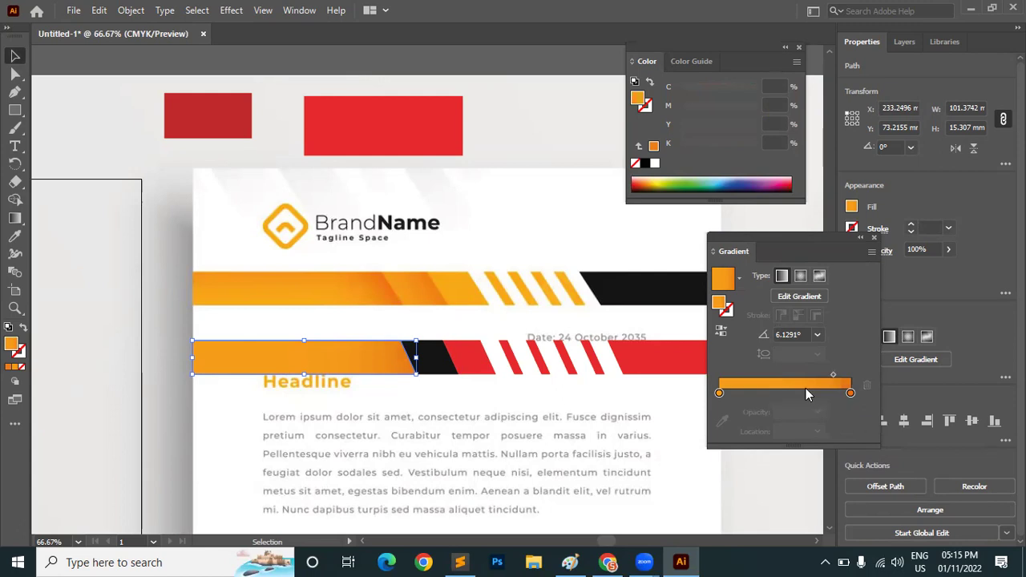
Step: Switch the right stop's colour to HSB and lower its brightness to 80
left_click(850, 393)
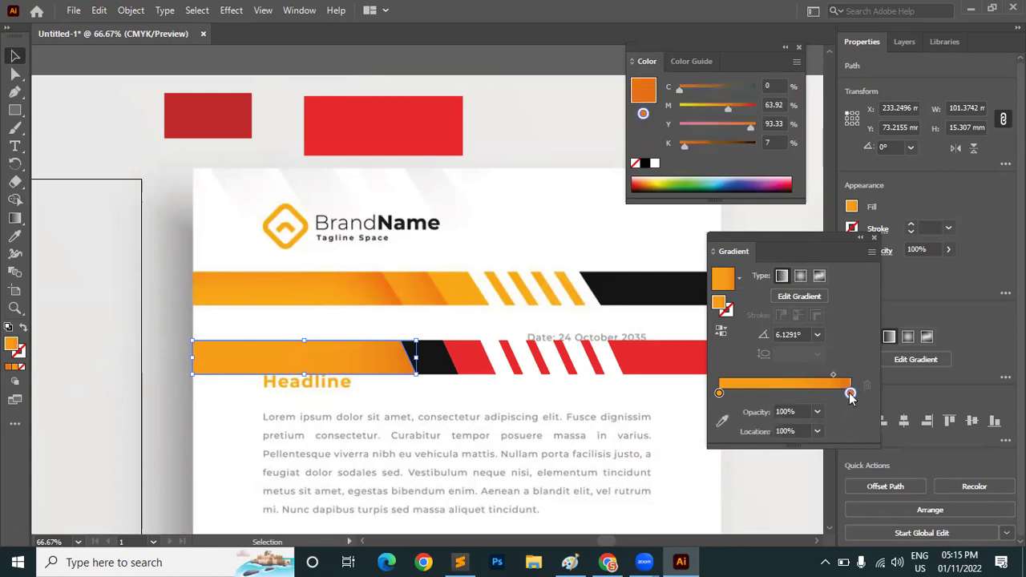
double_click(851, 393)
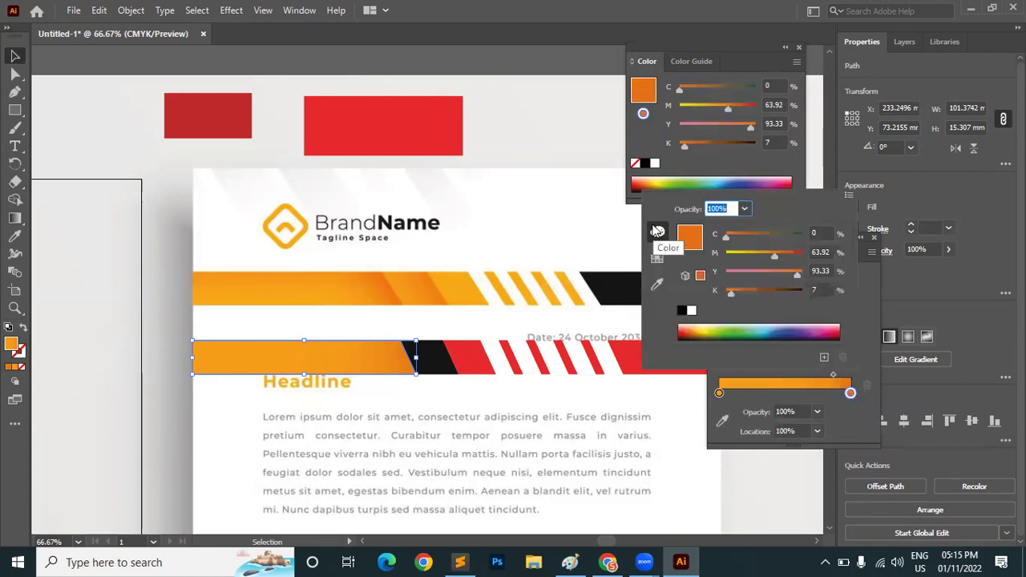
left_click(660, 235)
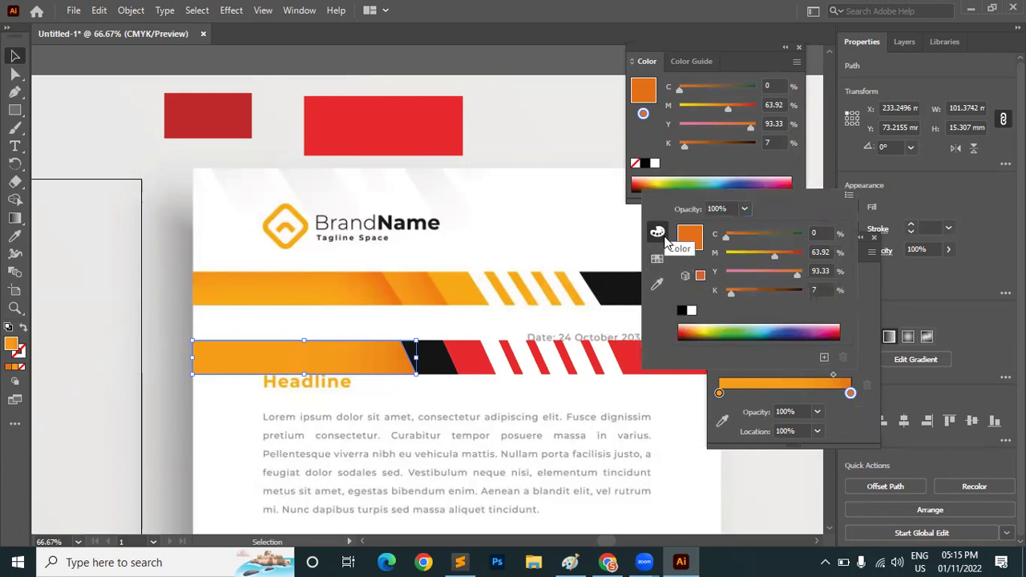
left_click(848, 195)
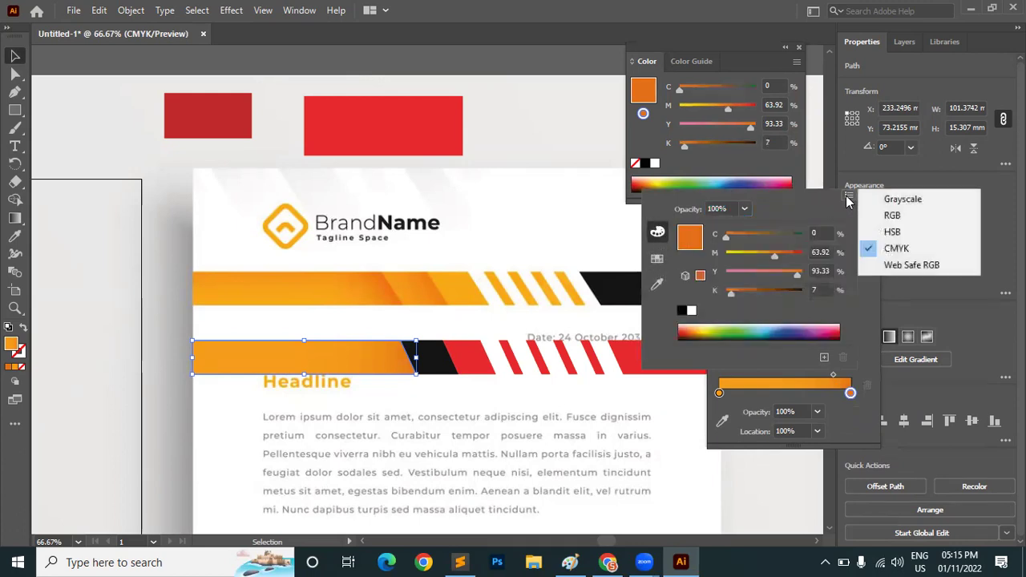
left_click(894, 250)
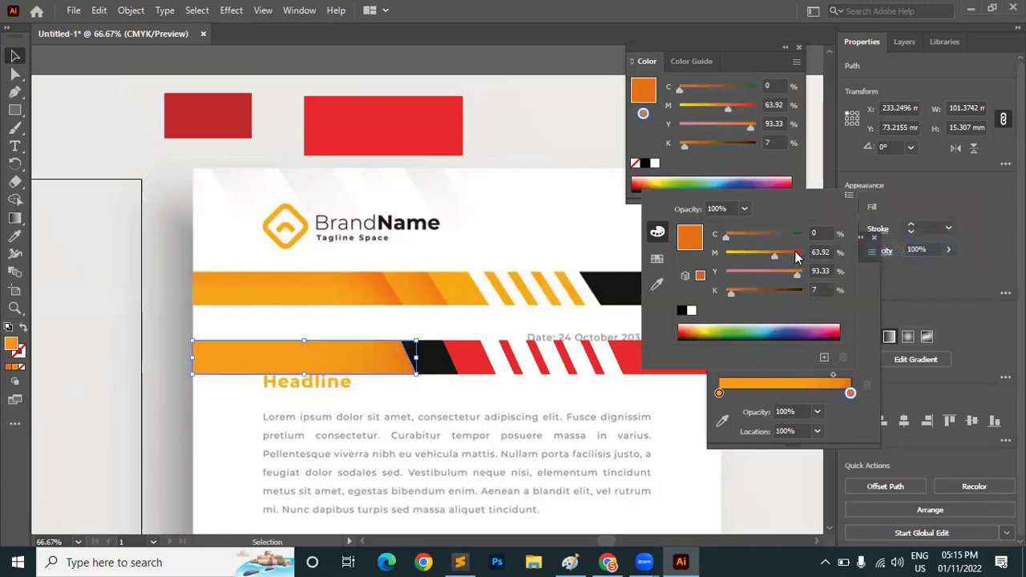
left_click(848, 196)
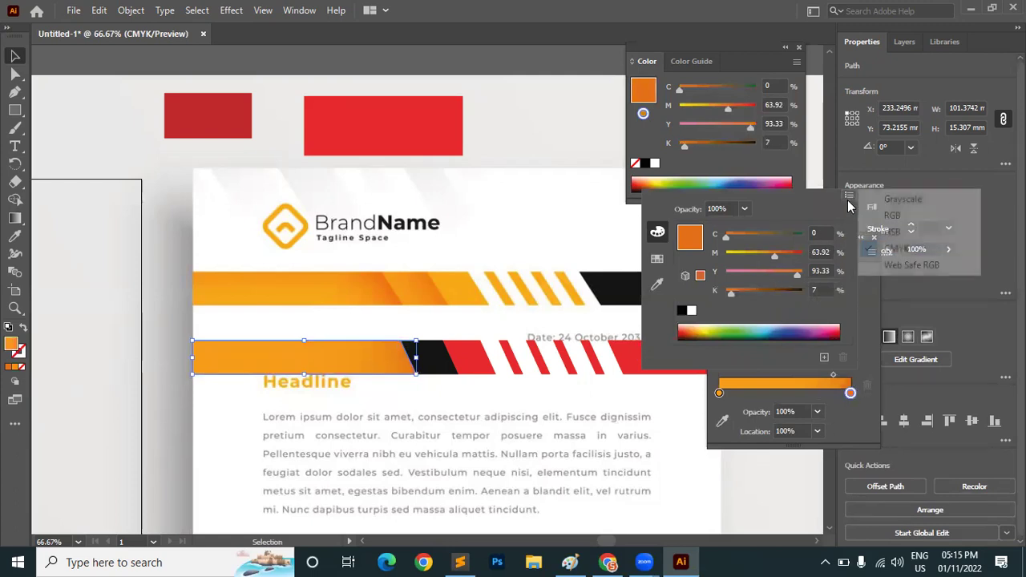
left_click(891, 231)
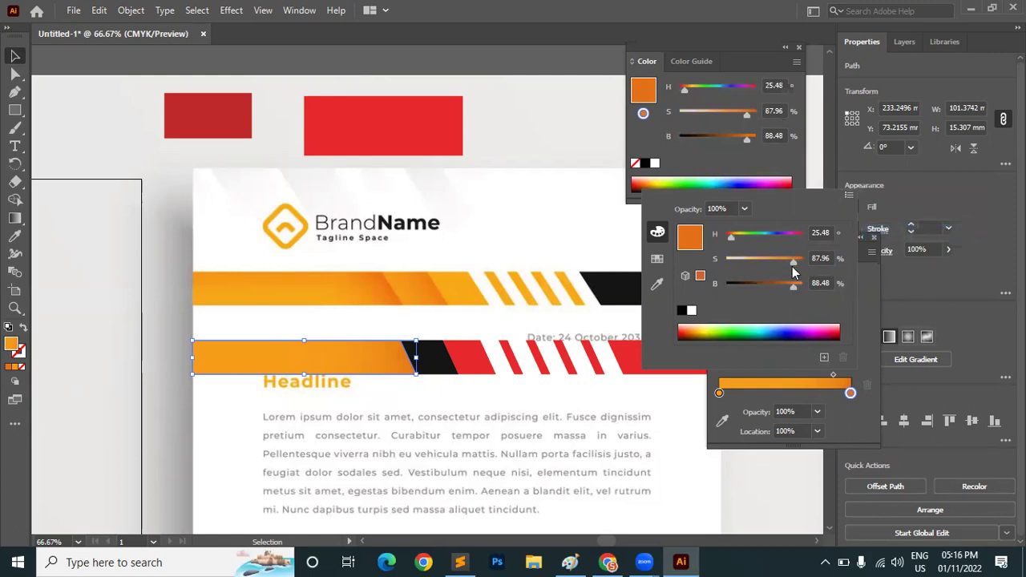
left_click_drag(793, 285, 788, 284)
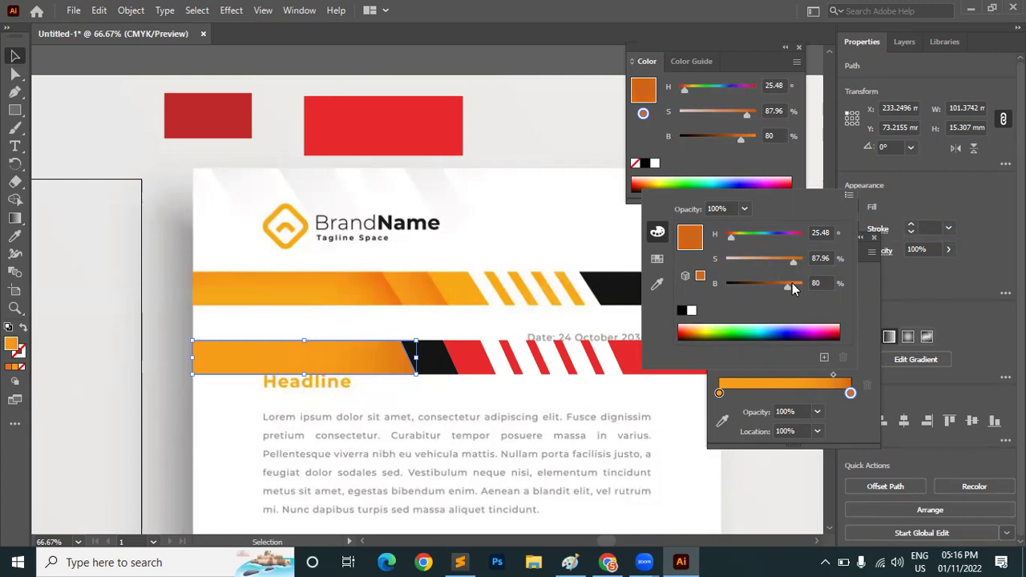
left_click(719, 393)
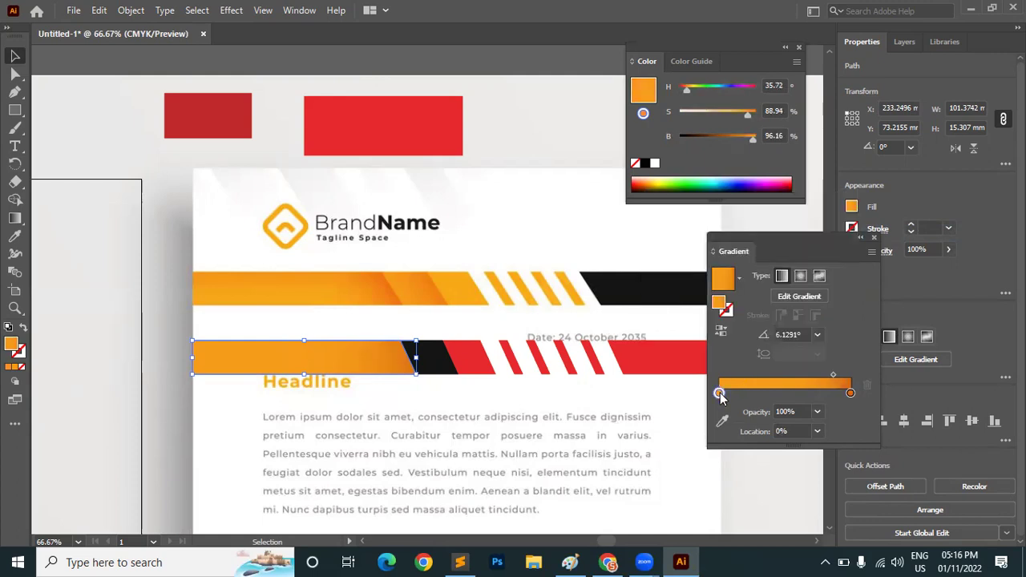
Step: Lower the left gradient stop's saturation to 82, then reselect the orange bar
double_click(720, 393)
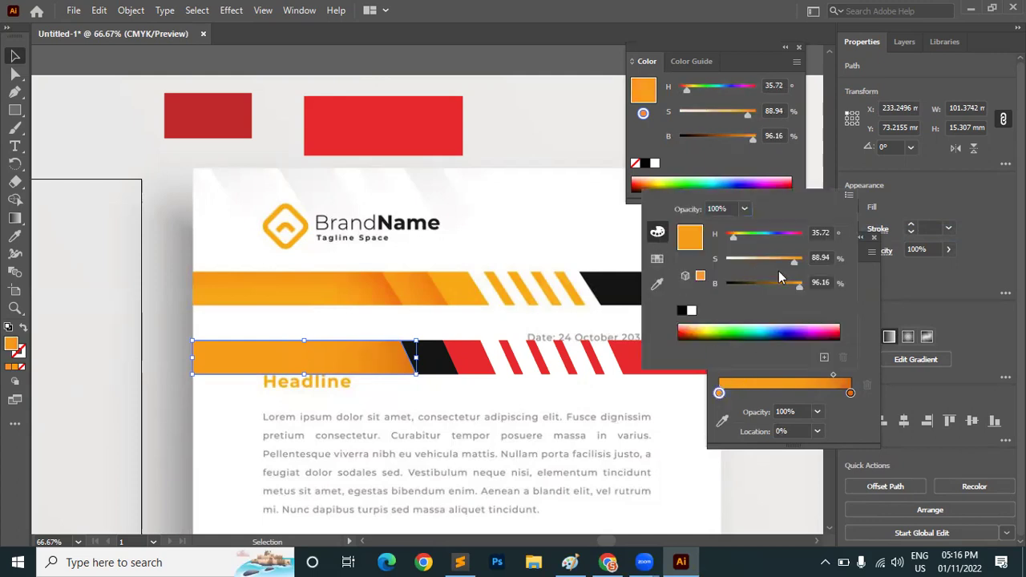
mouse_move(793, 260)
left_mouse_down()
mouse_move(780, 261)
mouse_move(789, 261)
left_mouse_up()
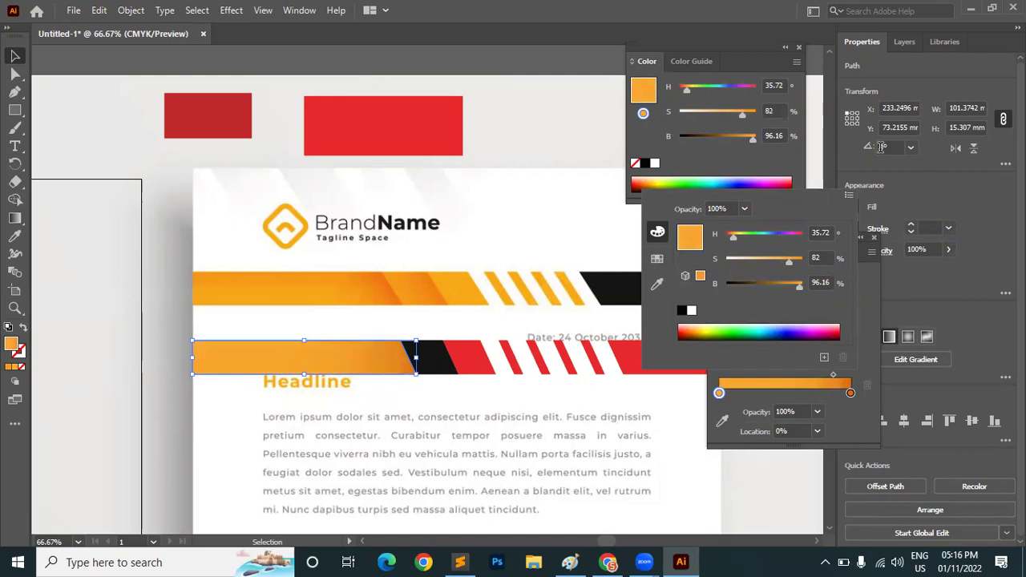
left_click(11, 54)
left_click(86, 68)
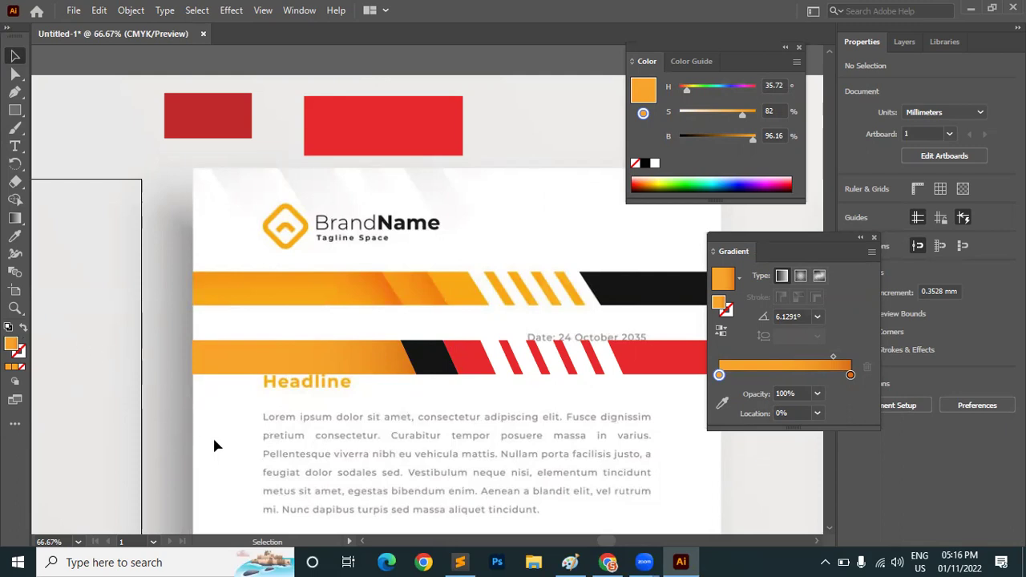
left_click(308, 367)
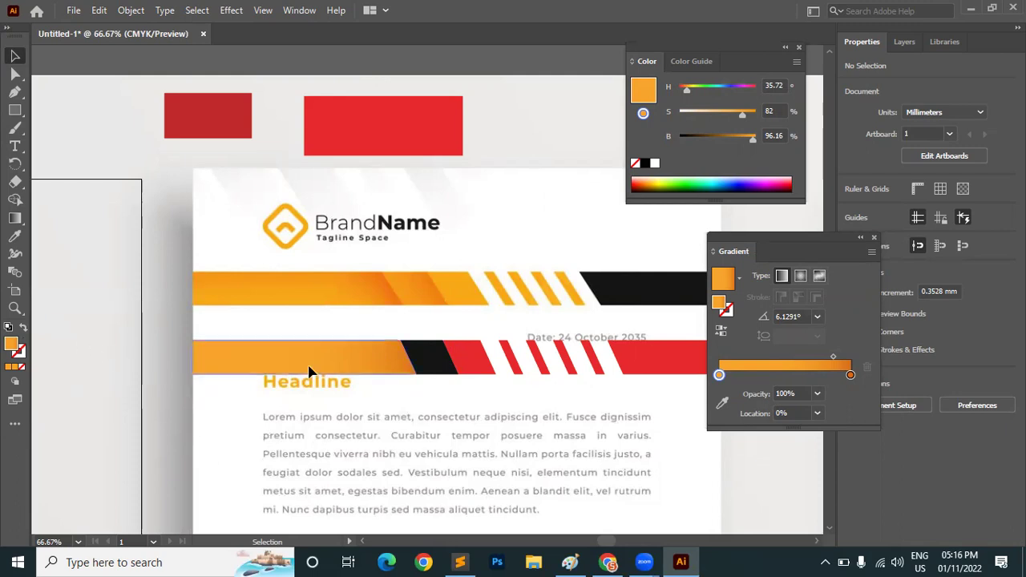
Step: Fill the slanted piece with the upper banner's flat orange and drag a copy downward
left_click(15, 235)
left_click(234, 275)
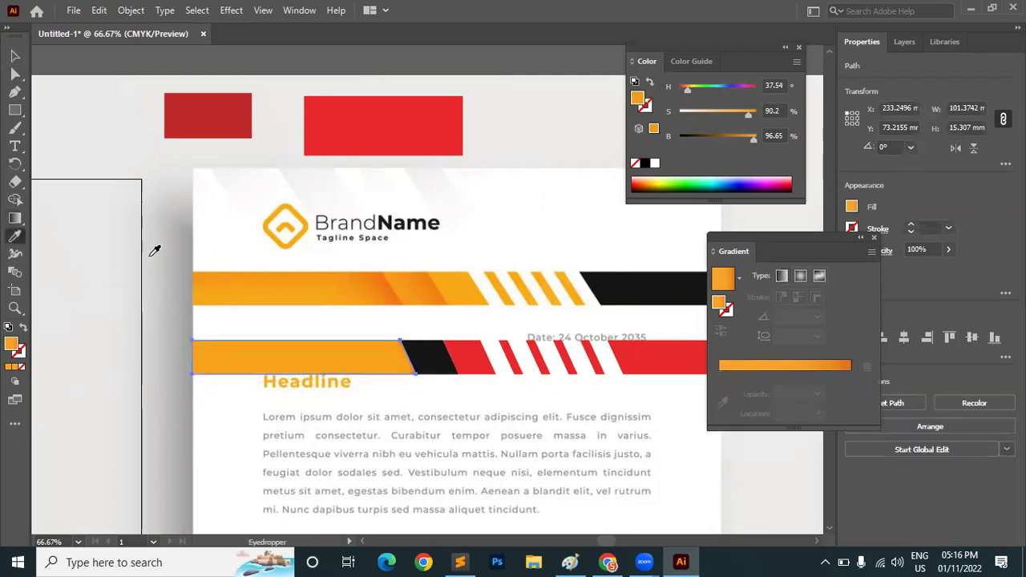
left_click(14, 55)
left_click(223, 64)
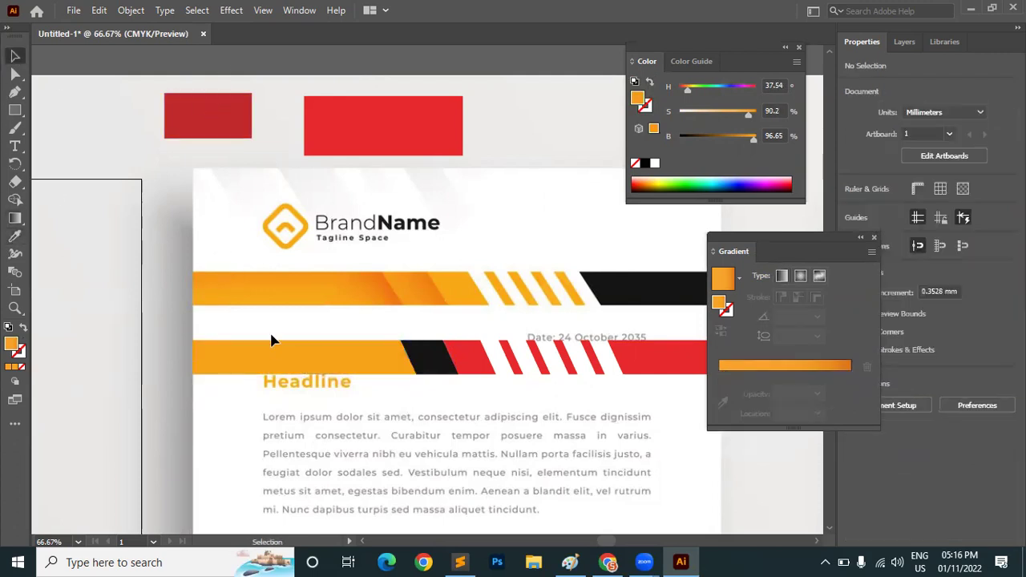
left_click(367, 373)
left_click_drag(366, 373, 367, 442)
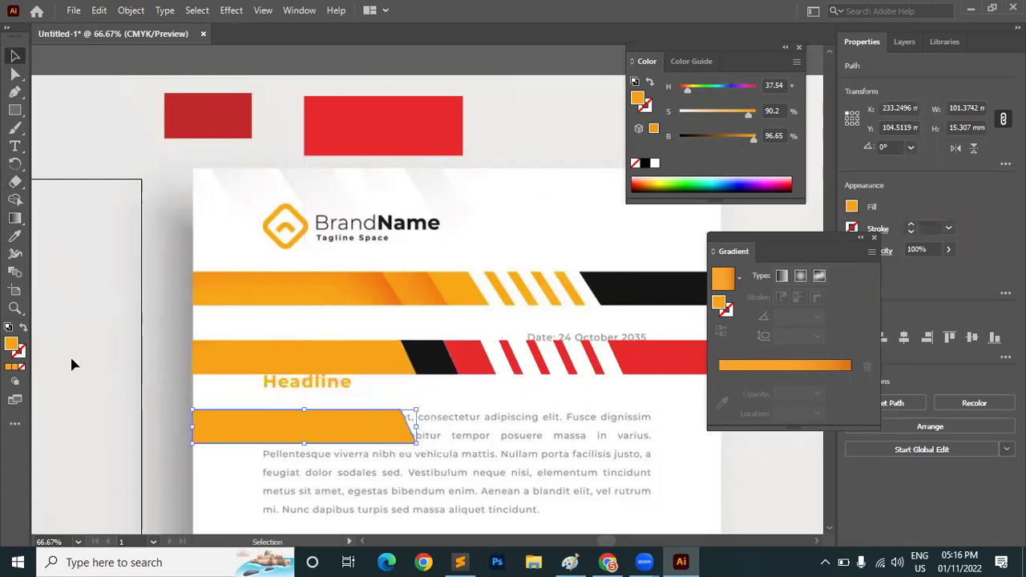
Step: Set the orange copy's blend mode to Multiply and move it up behind Headline
left_click_drag(857, 246, 848, 304)
left_click(880, 251)
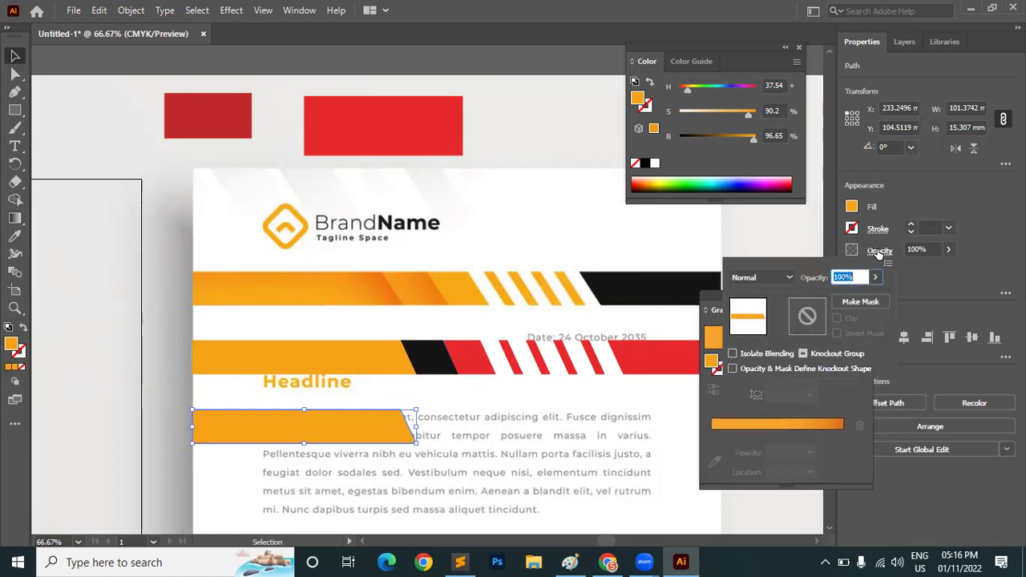
left_click(776, 277)
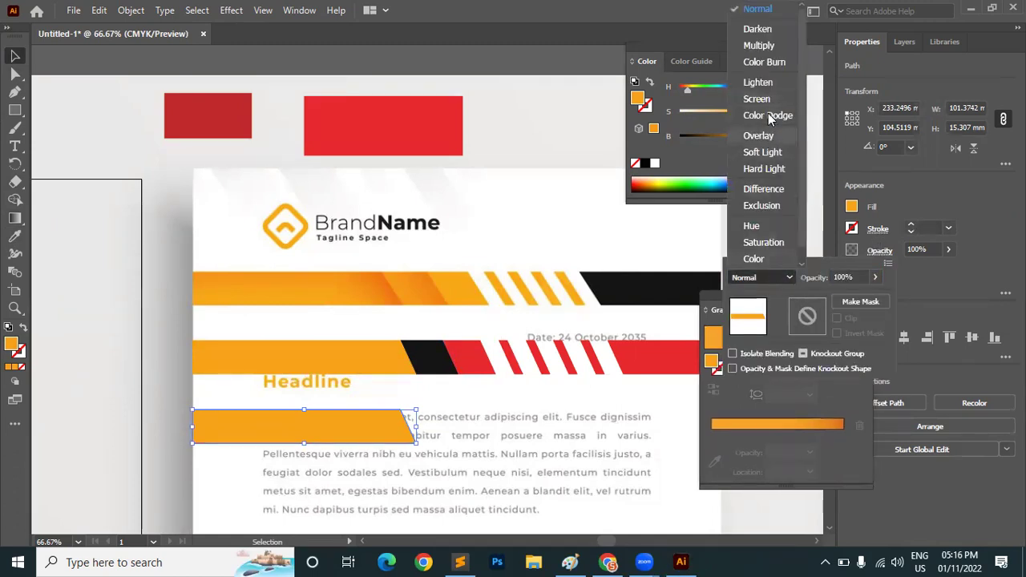
left_click(758, 46)
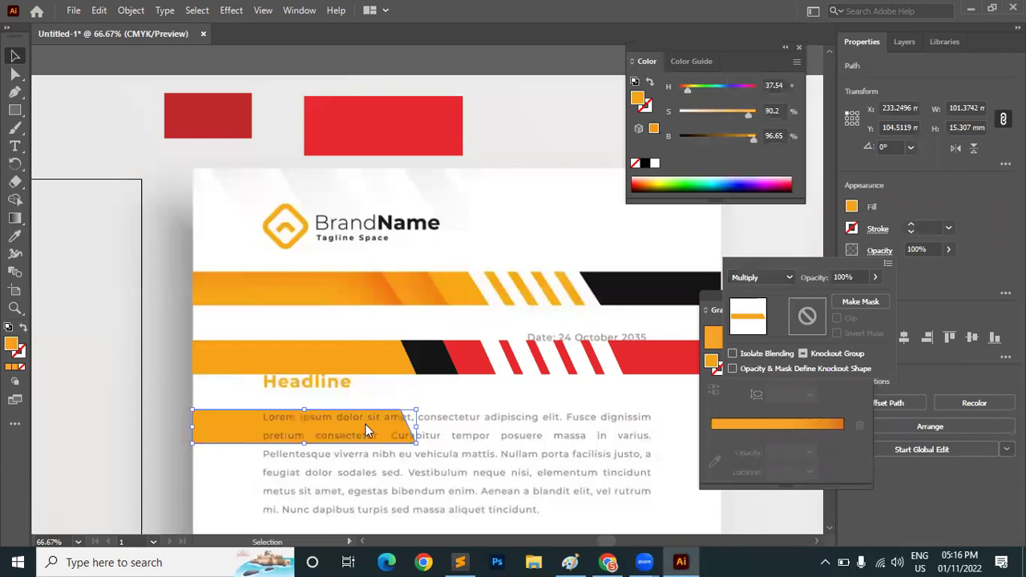
left_click(366, 431)
left_click_drag(291, 412, 286, 349)
Step: Reapply Multiply to the orange shape and place it over the lower bar's left part
left_click(429, 425)
left_click_drag(367, 369, 378, 420)
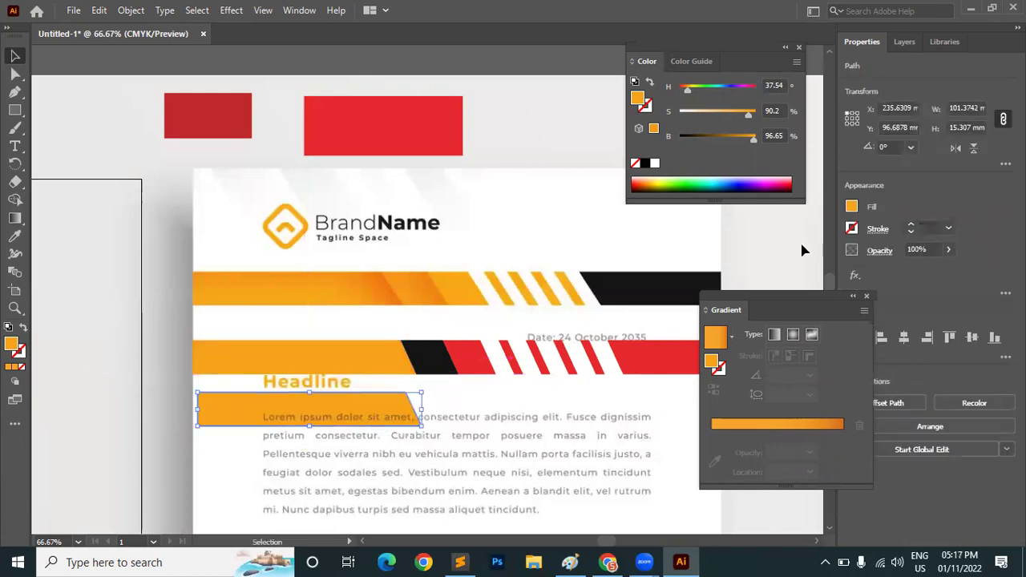
left_click(880, 250)
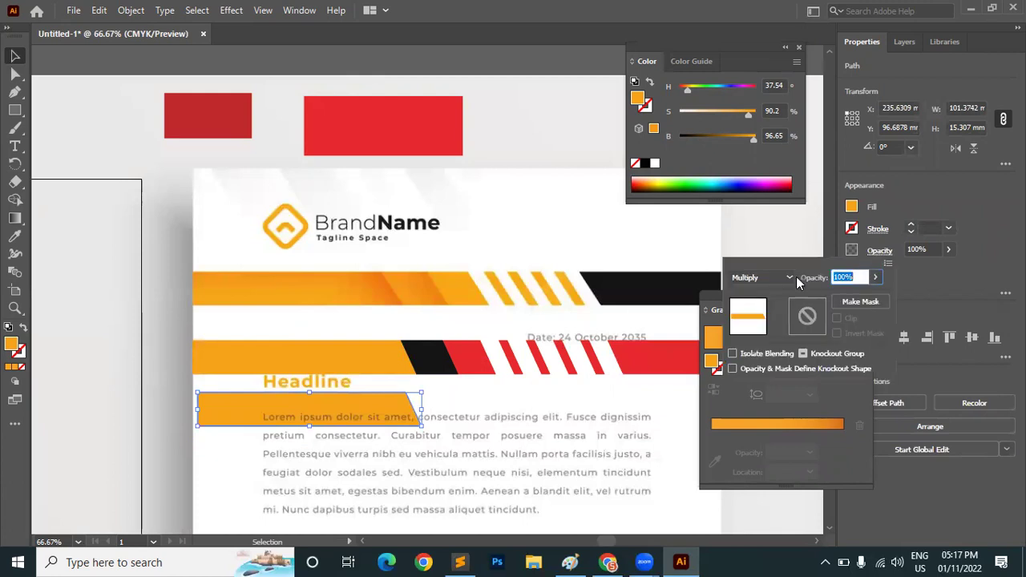
left_click(765, 278)
left_click(758, 31)
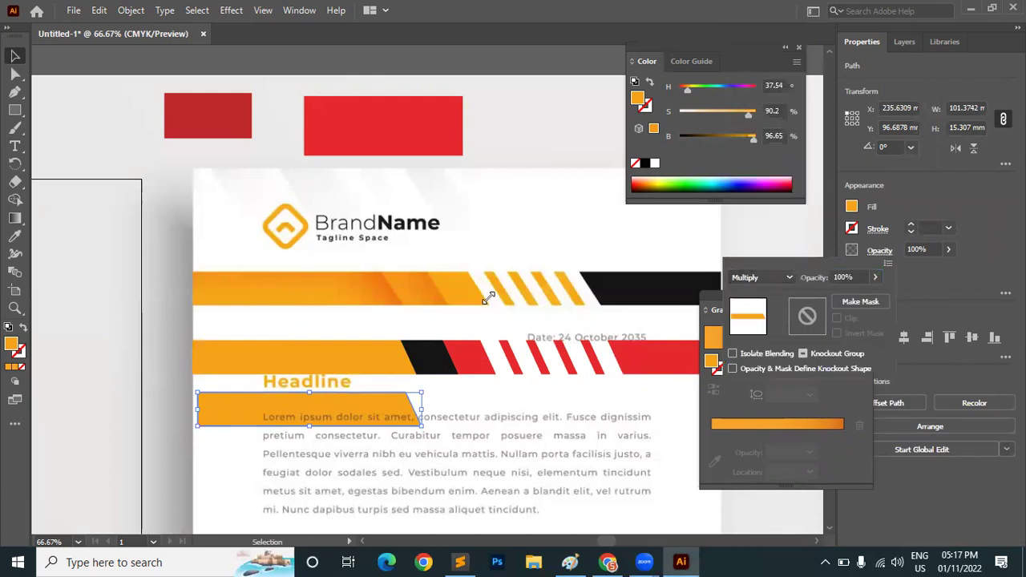
left_click(360, 411)
left_click_drag(363, 413, 357, 365)
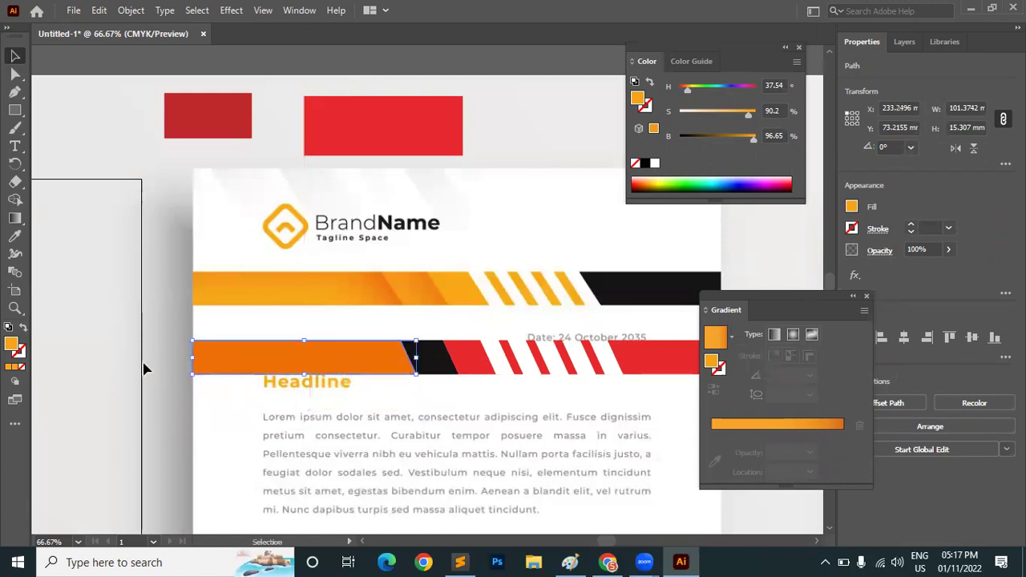
Step: Slide the overlay's left anchors right to trim it to about 30.6 × 15.3 mm
mouse_move(196, 359)
left_mouse_down()
mouse_move(353, 356)
mouse_move(193, 360)
left_mouse_up()
key("a")
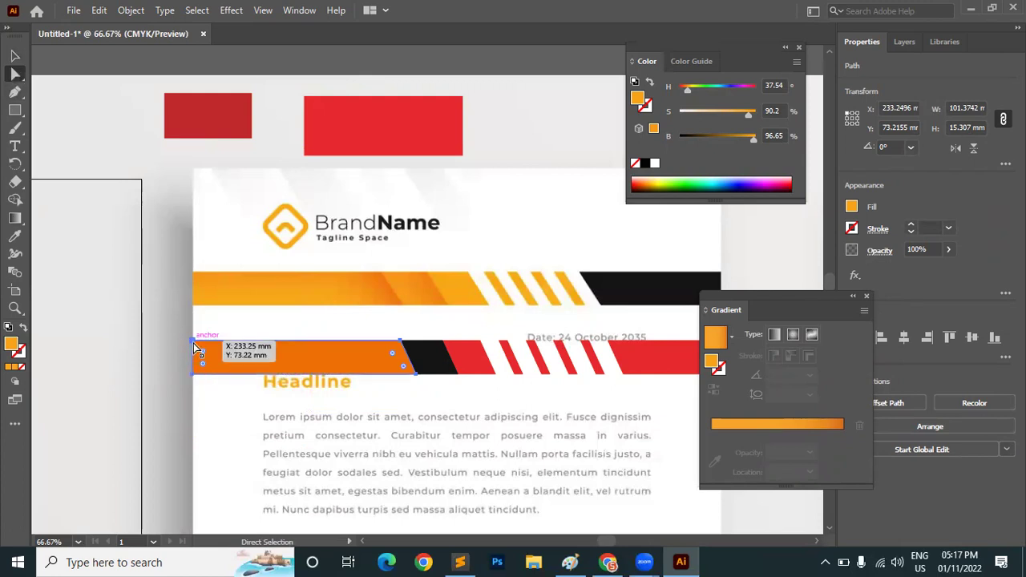
left_click(193, 343)
left_click_drag(196, 380, 349, 380)
left_click(16, 56)
left_click(116, 133)
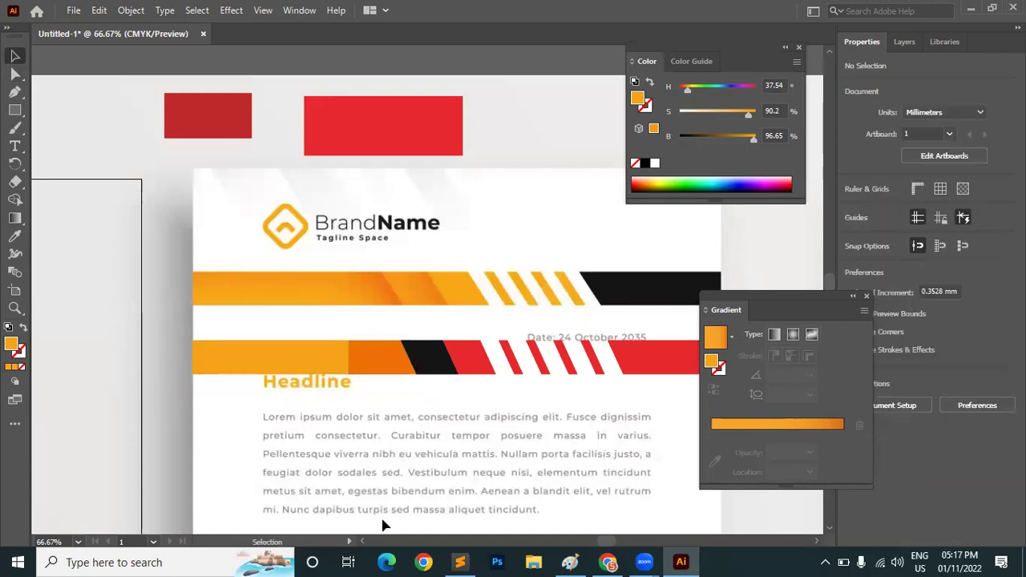
left_click(388, 369)
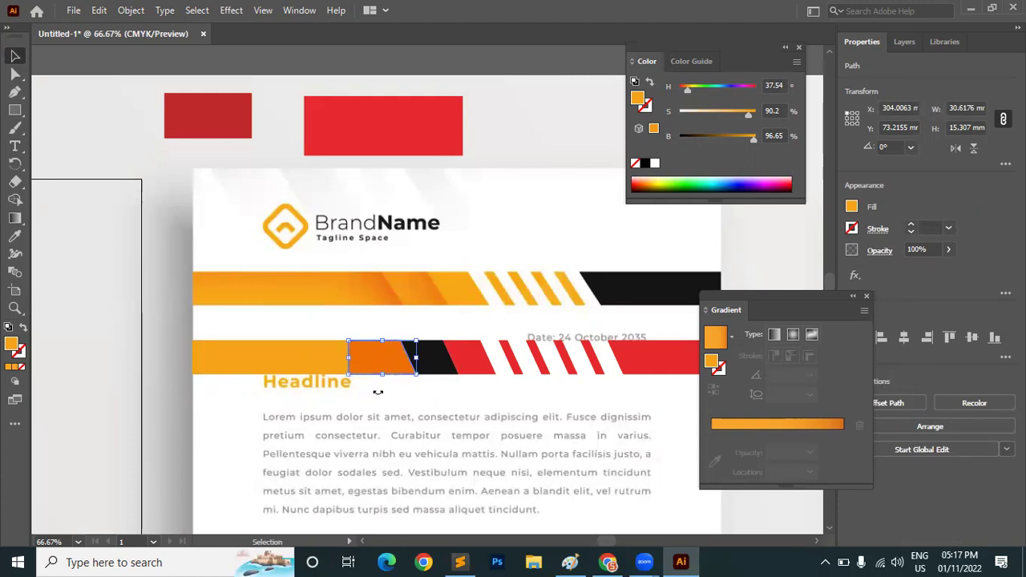
Step: Give the overlay a gradient fill with the start stop at 0% opacity and midpoint shifted left
left_click(14, 218)
left_click(818, 425)
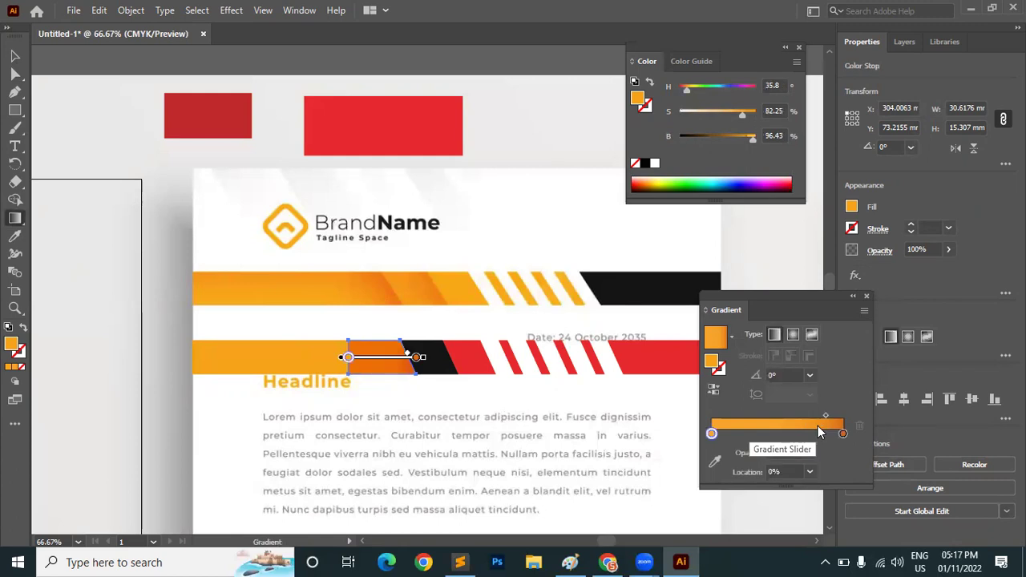
left_click_drag(819, 435, 678, 436)
left_click(844, 433)
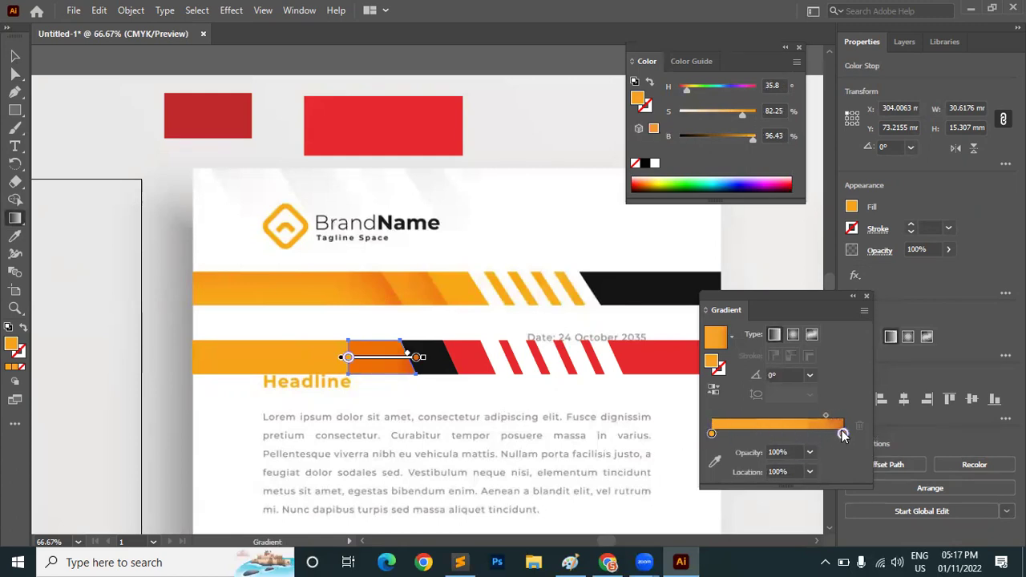
left_click_drag(826, 417, 790, 416)
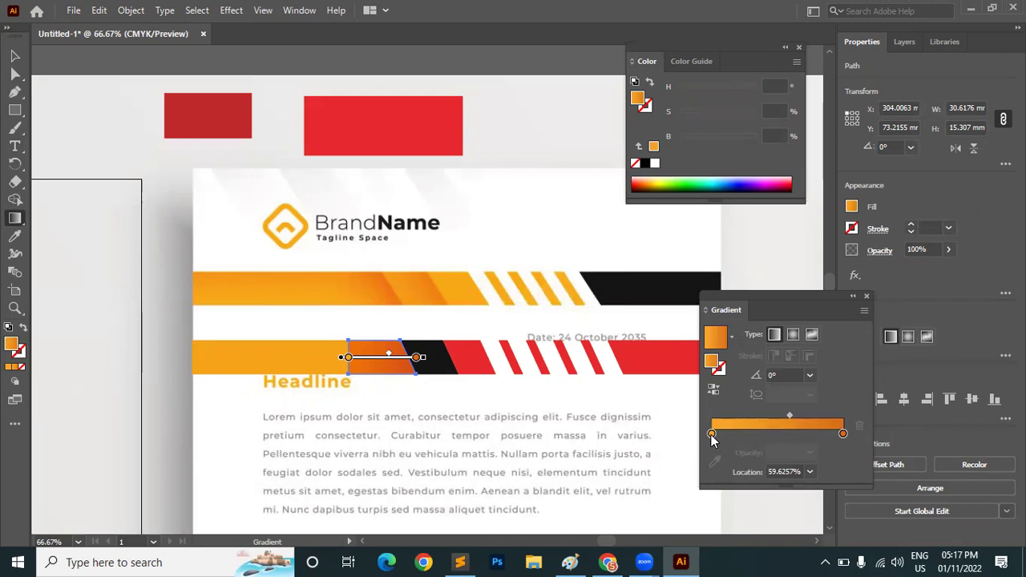
left_click(711, 434)
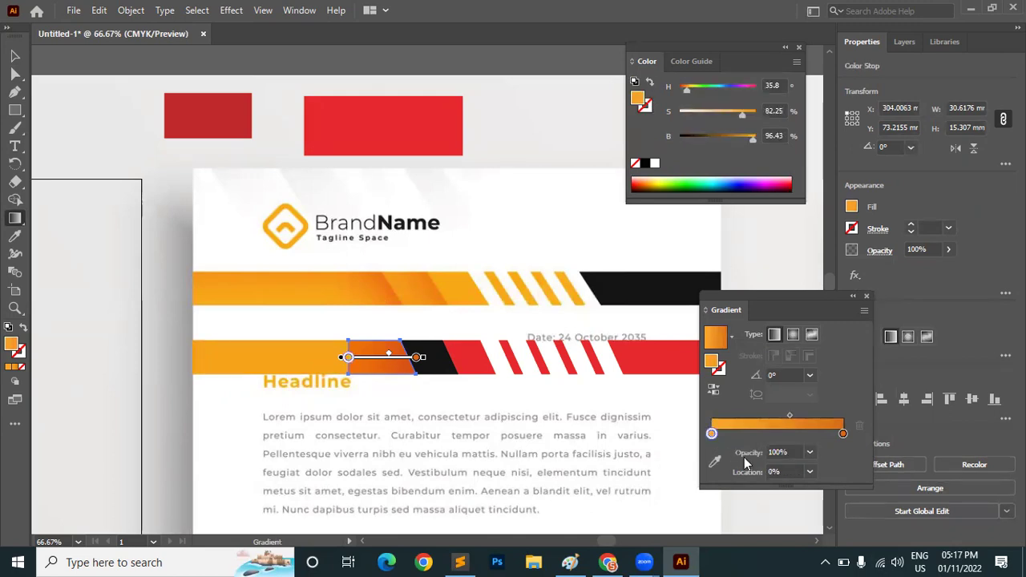
left_click(810, 452)
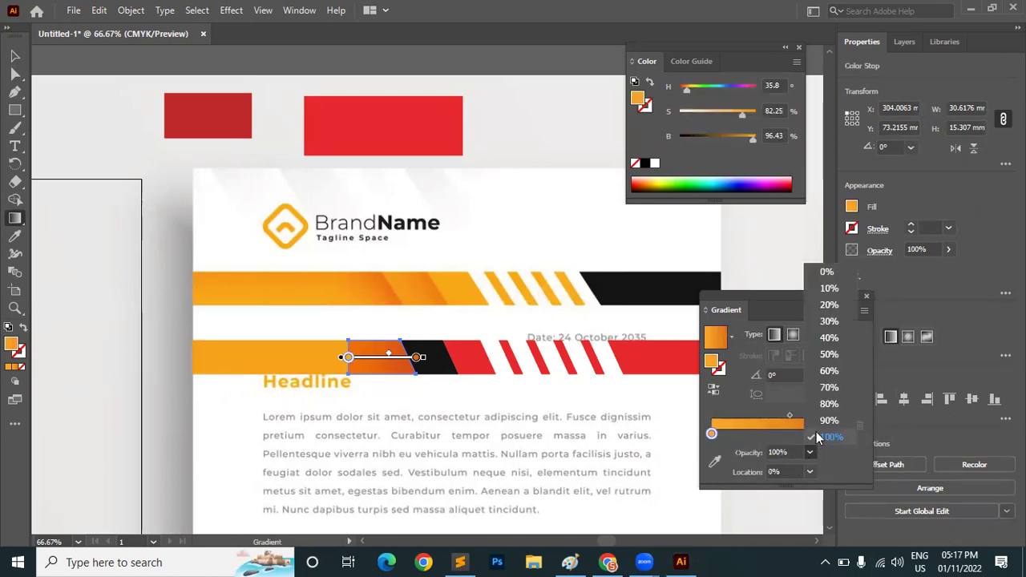
left_click(826, 272)
left_click(14, 56)
left_click(68, 52)
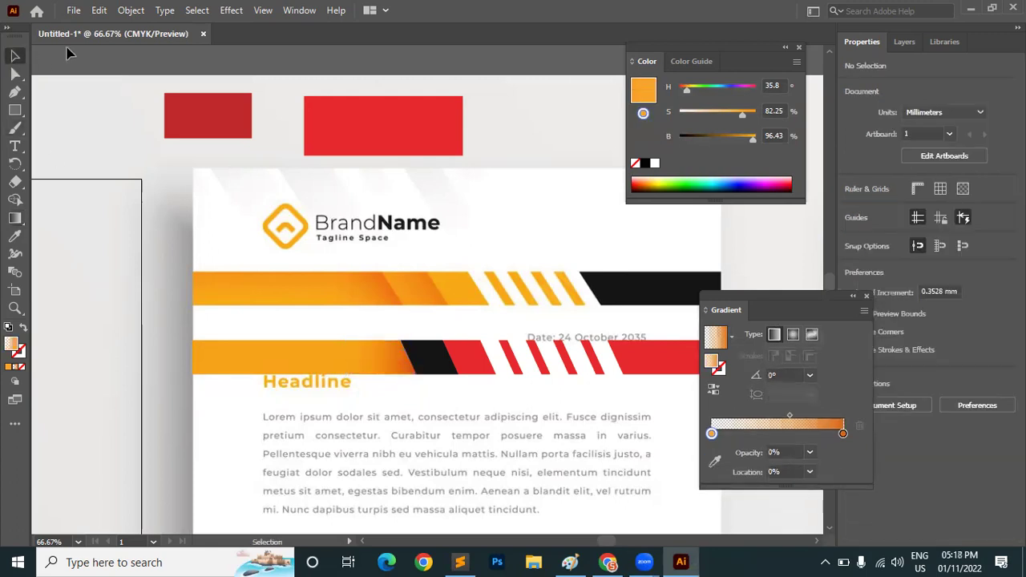
Step: Redraw the gradient diagonally across the piece at a shallower slant
left_click(377, 357)
left_click(15, 220)
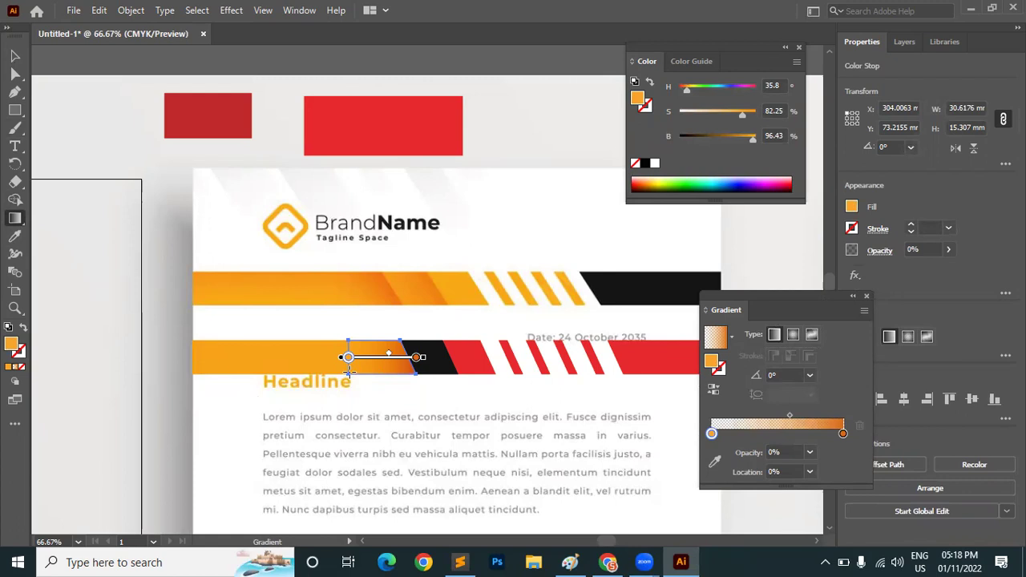
left_click_drag(343, 391, 394, 347)
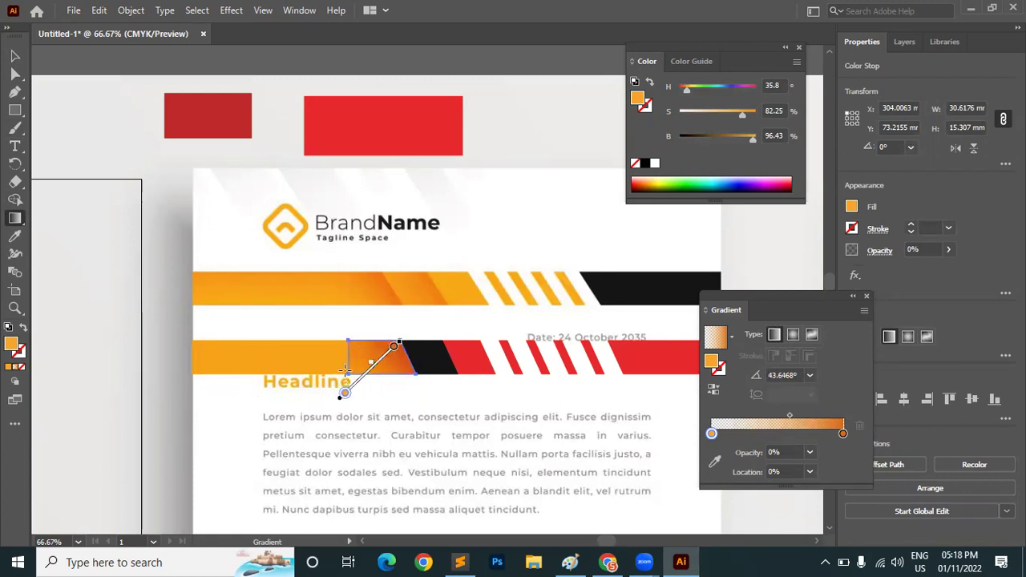
mouse_move(337, 386)
left_mouse_down()
mouse_move(412, 325)
mouse_move(394, 334)
mouse_move(404, 343)
left_mouse_up()
left_click(14, 55)
left_click(85, 64)
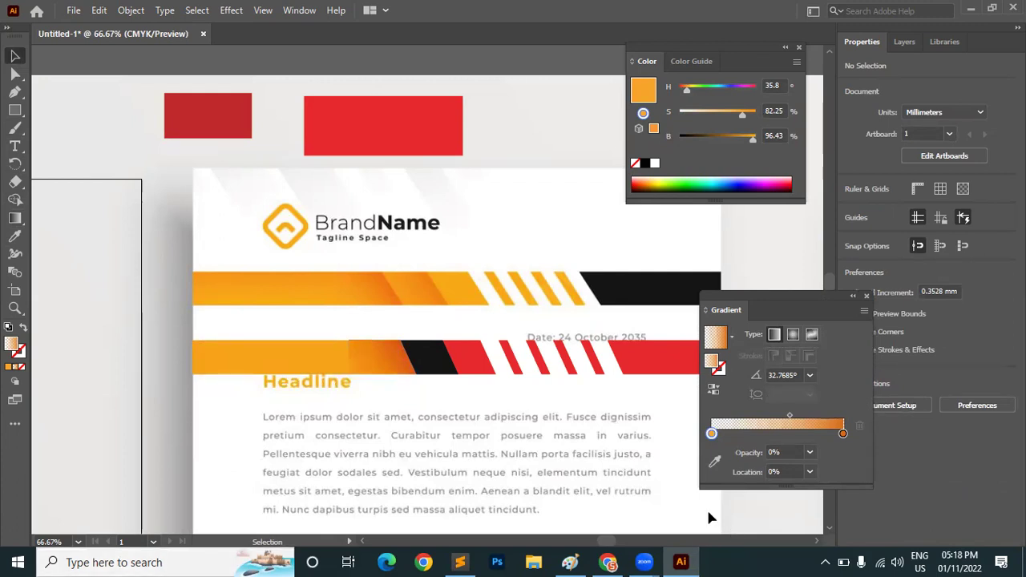
key("ctrl+z")
key("ctrl+z")
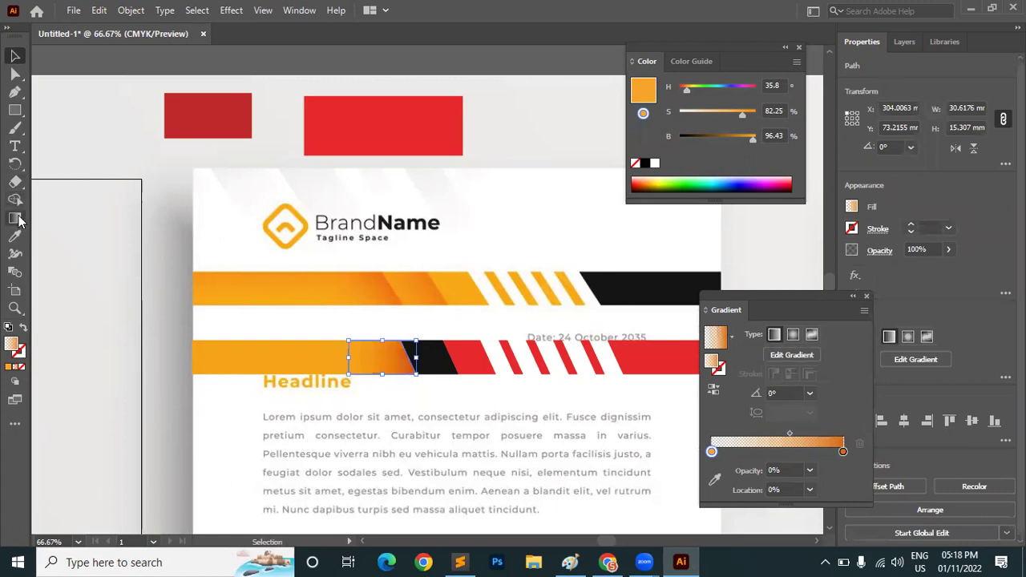
left_click(16, 219)
Step: Recolour the black slanted piece orange with the eyedropper and drag a duplicate downward
left_click(15, 56)
left_click(101, 58)
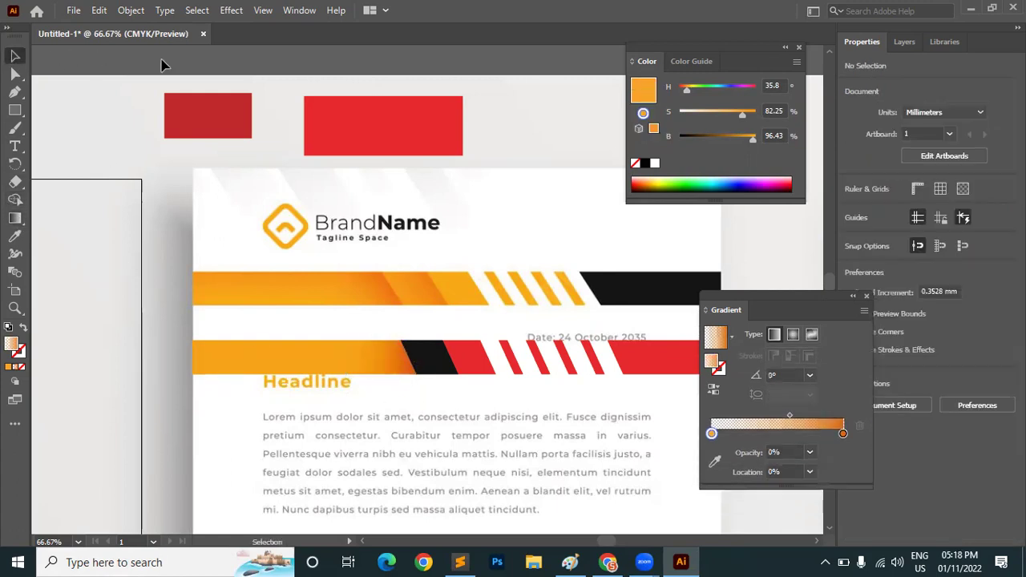
left_click(423, 365)
left_click(15, 237)
left_click(179, 297)
left_click(15, 56)
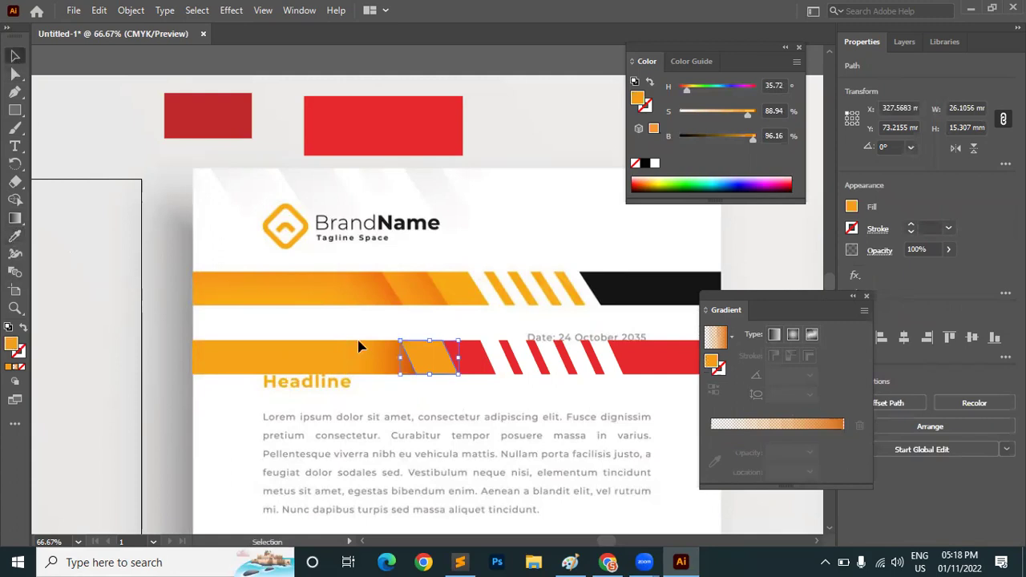
left_click_drag(433, 362, 443, 423)
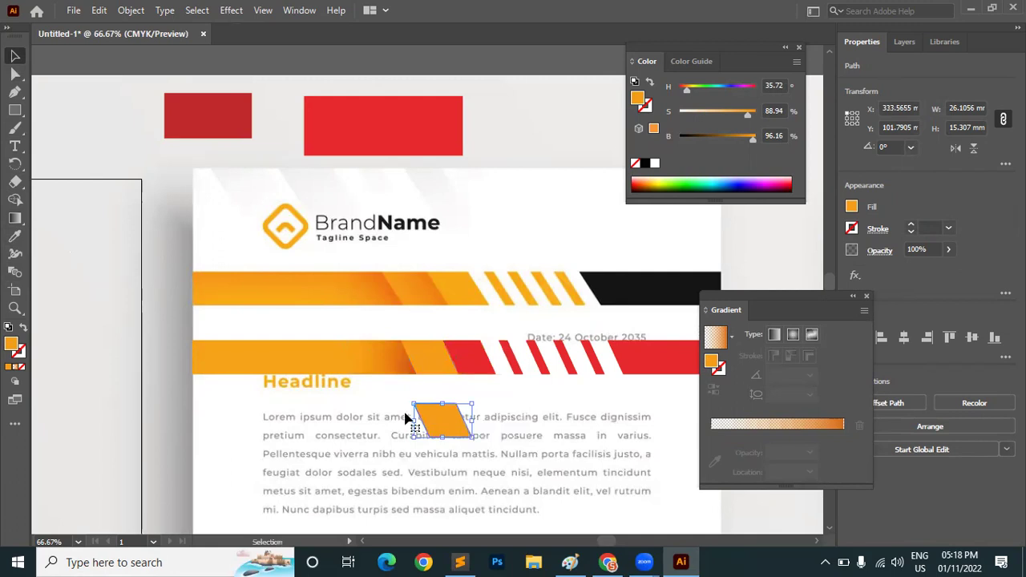
Step: Centre-align the copy horizontally and vertically onto the stripe piece
left_click(429, 363, "shift")
left_click(429, 364)
left_click(903, 336)
left_click(972, 337)
left_click(718, 237)
left_click(442, 360)
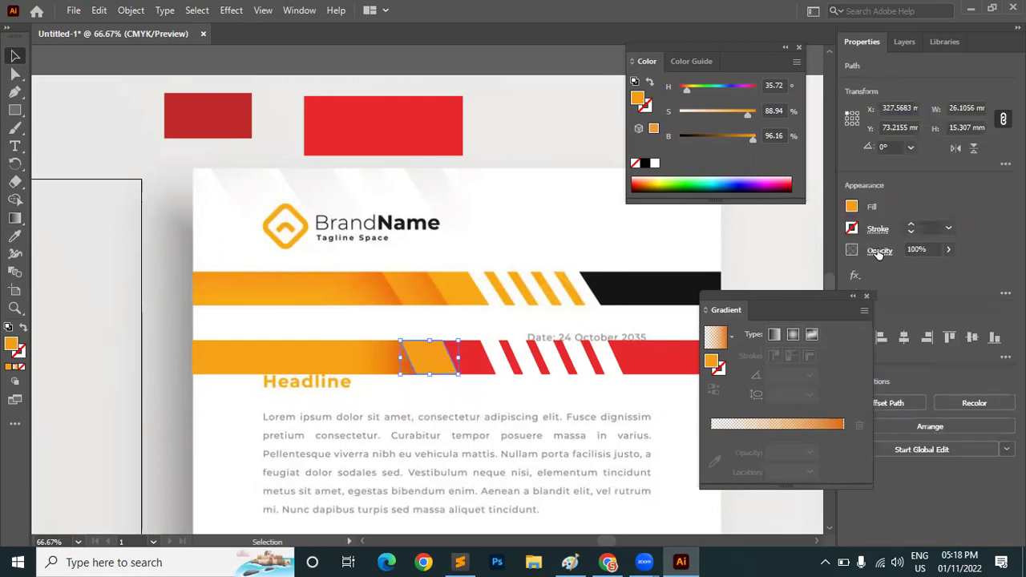
Step: Set the piece to Multiply and eyedropper the neighbouring fading gradient onto it
left_click(880, 251)
left_click(781, 274)
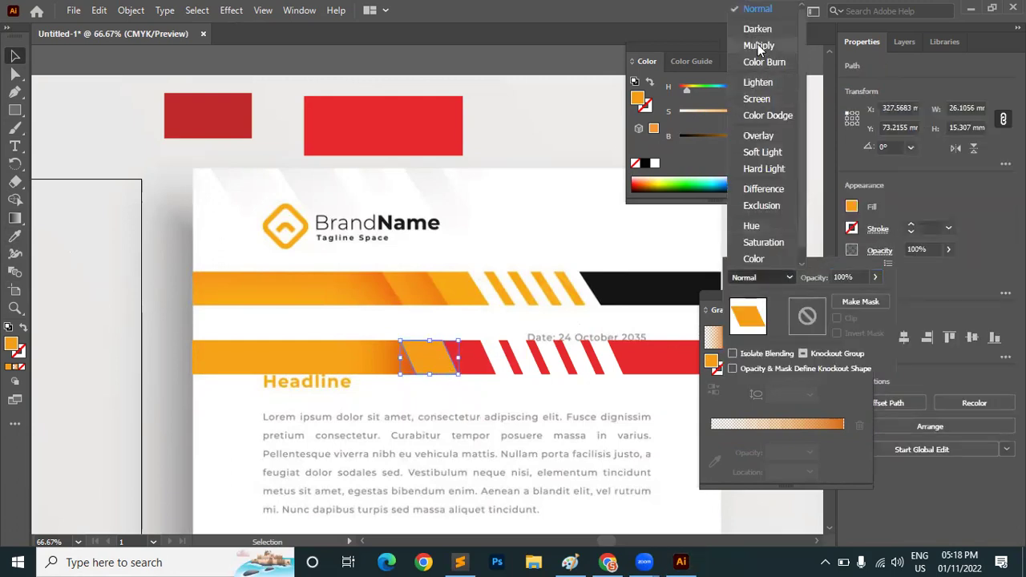
left_click(757, 44)
key("Escape")
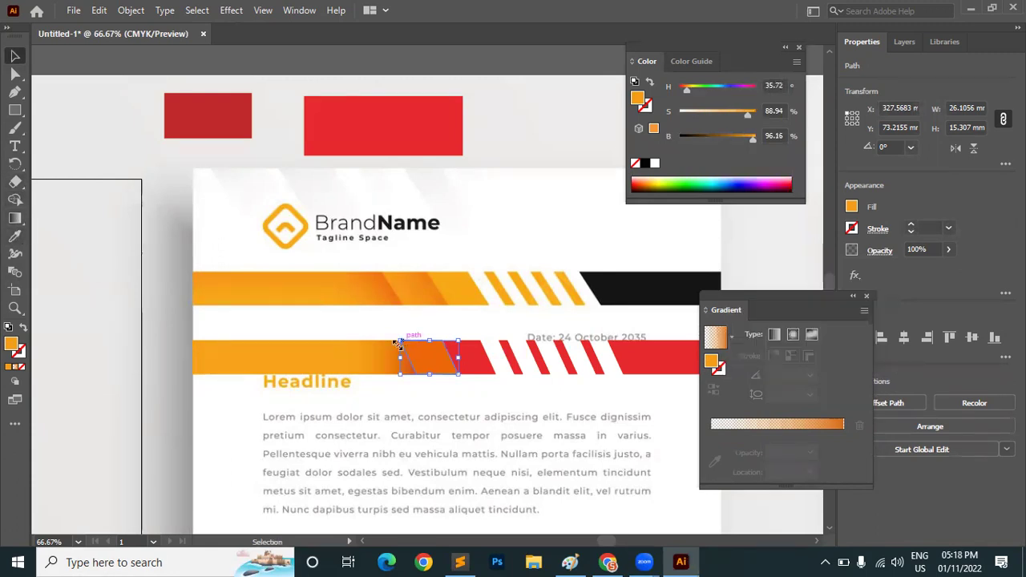
left_click(15, 238)
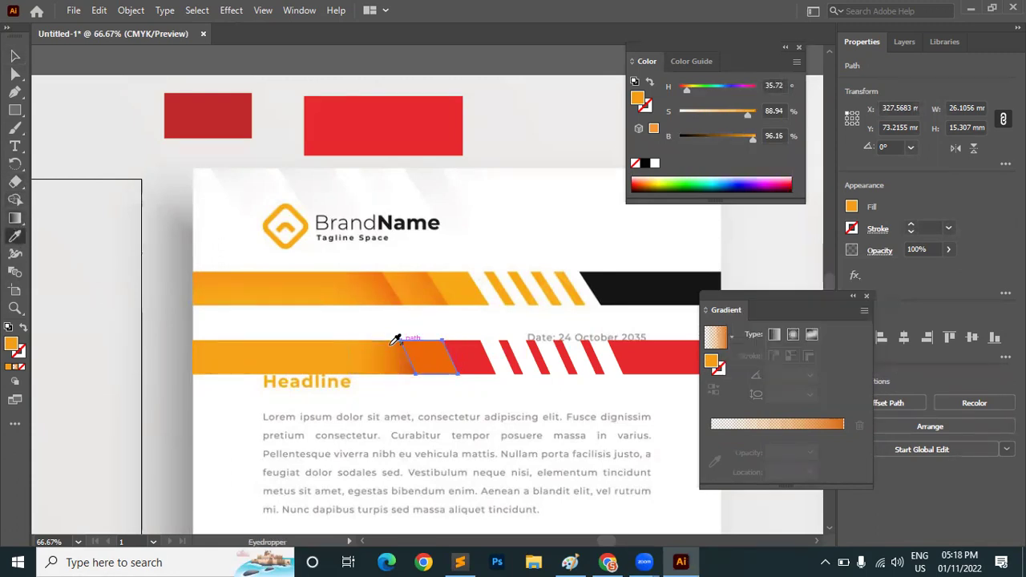
left_click(393, 344)
left_click(14, 57)
left_click(285, 66)
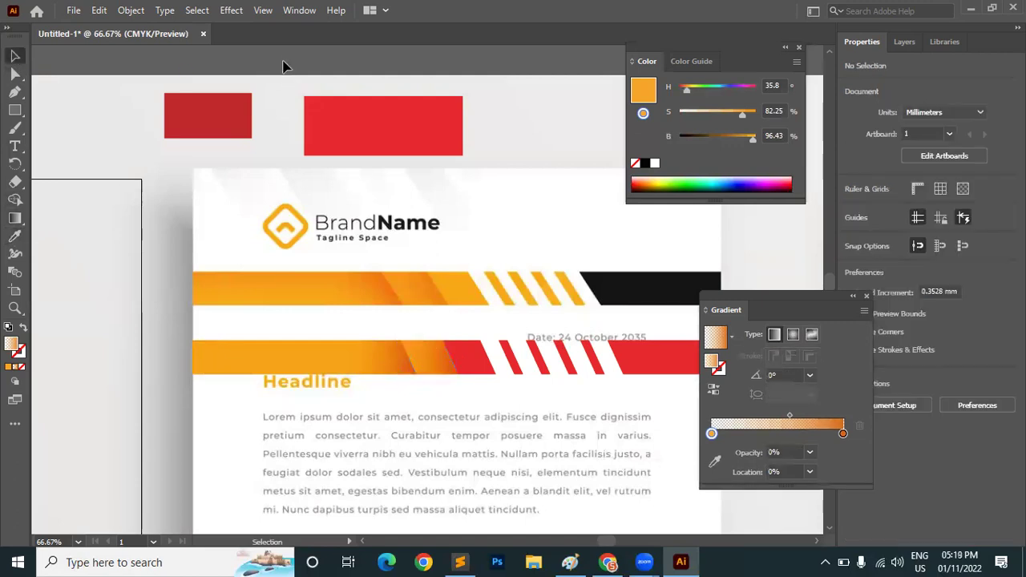
Step: Recolour the next red slanted piece orange, move it below the stripe, and set Multiply
left_click(484, 352)
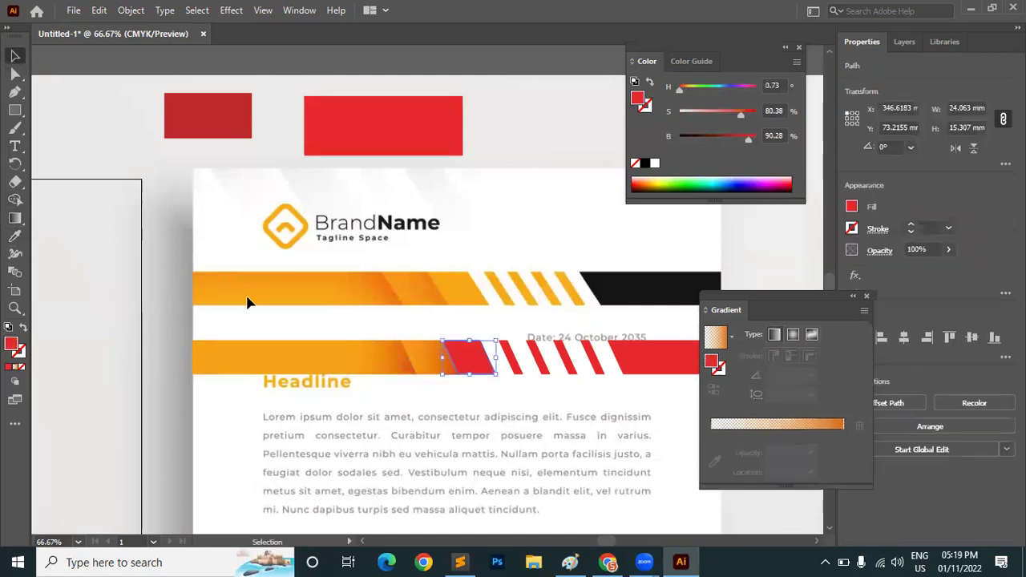
left_click(14, 236)
left_click(197, 348)
left_click(15, 55)
left_click_drag(477, 362, 479, 423)
left_click(879, 250)
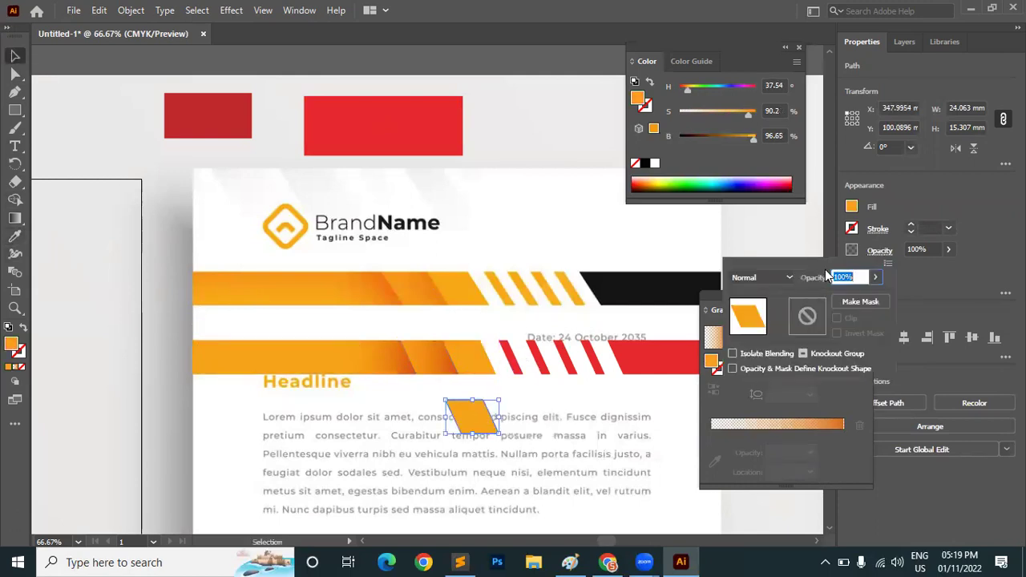
left_click(764, 280)
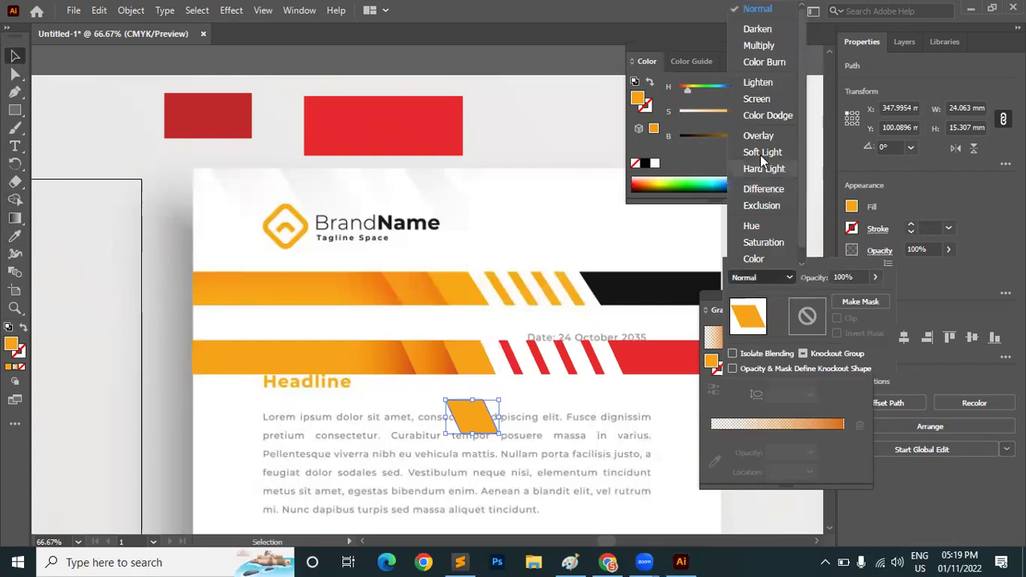
left_click(754, 45)
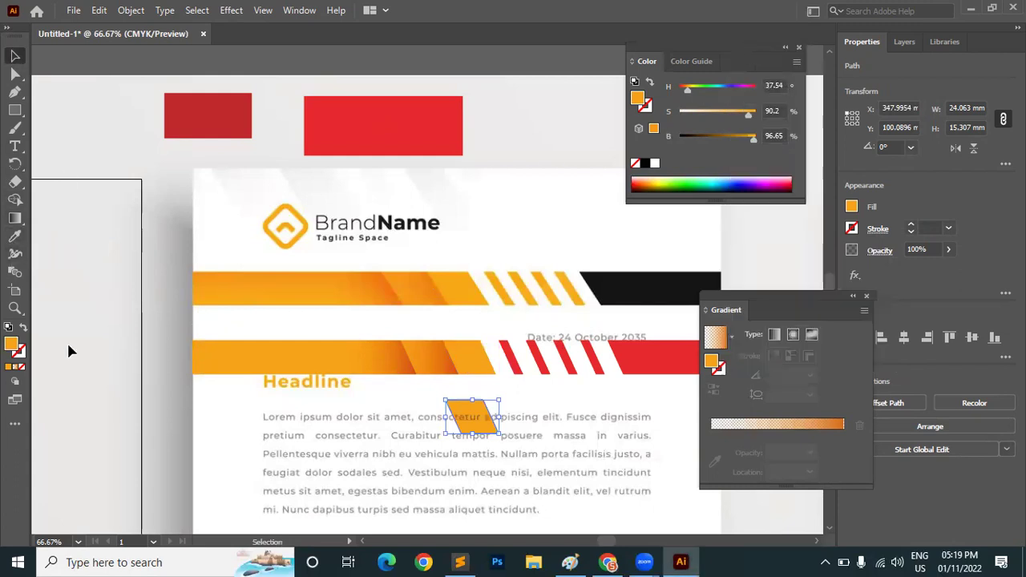
Step: Sample the bar's orange gradient onto the shape and centre it on the orange slanted piece
key("i")
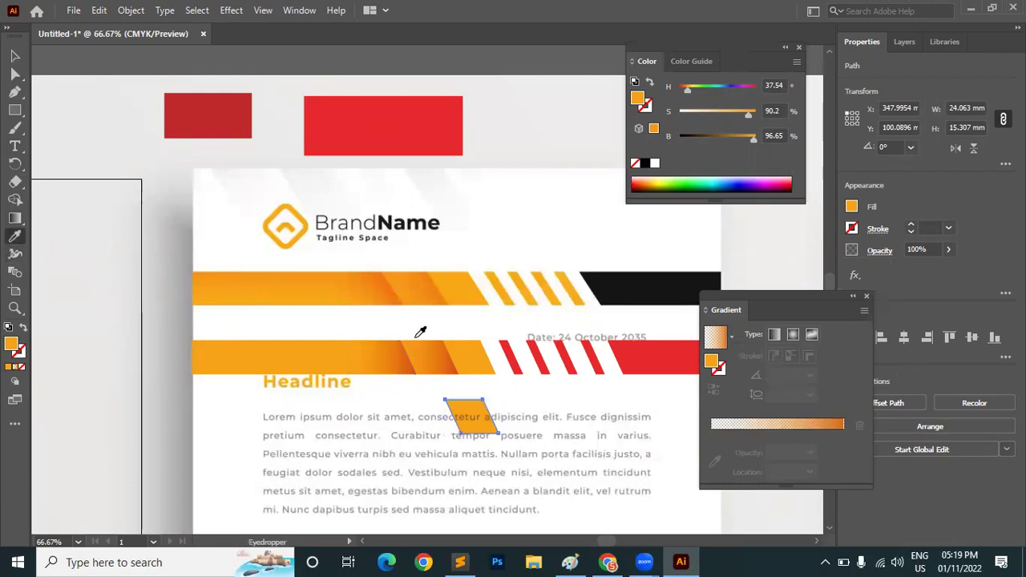
left_click(401, 345)
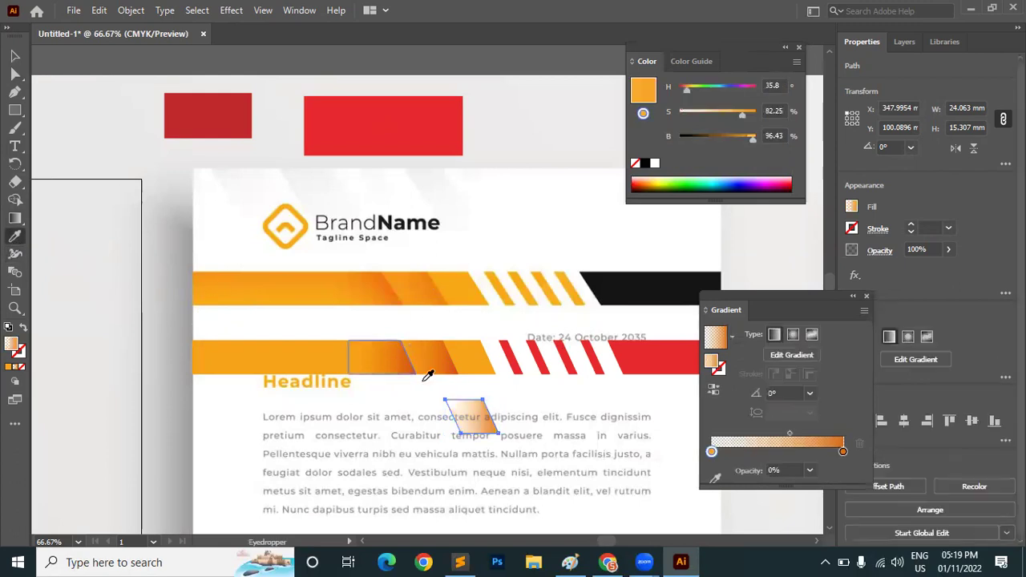
left_click(17, 56)
left_click_drag(492, 425, 522, 393)
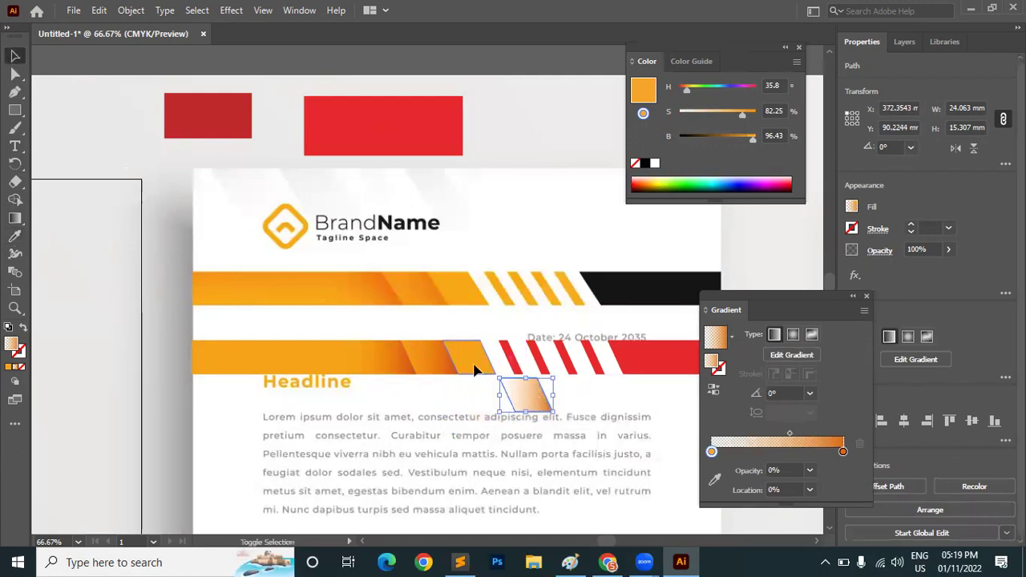
left_click(474, 369, "shift")
left_click(903, 337)
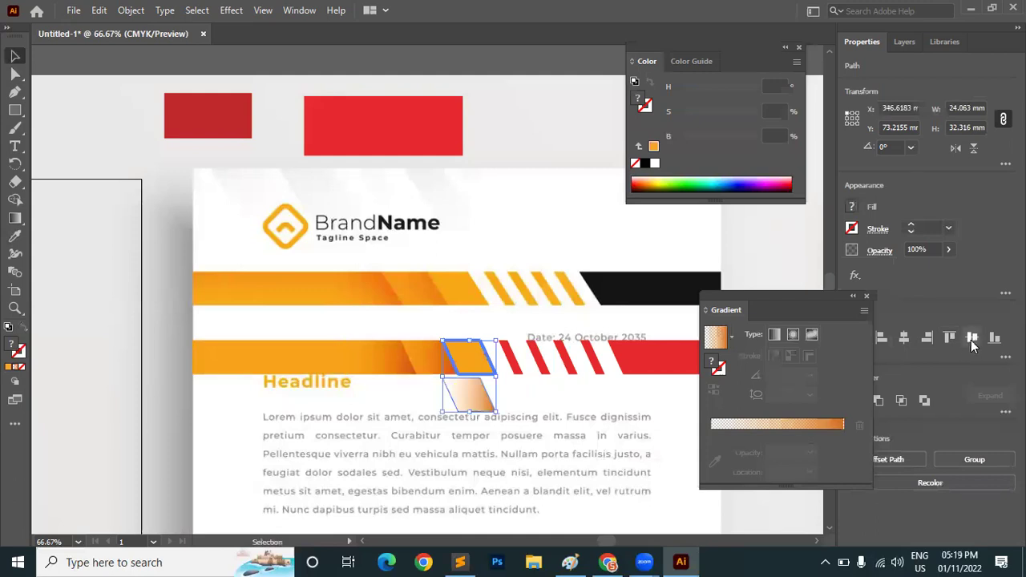
left_click(970, 338)
left_click(607, 214)
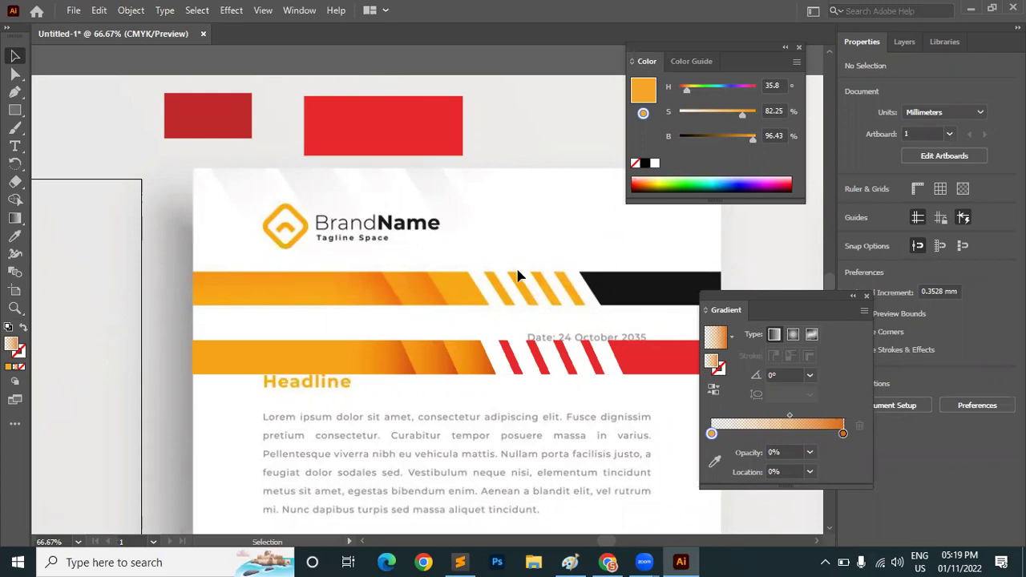
Step: Lower one slanted stripe piece's opacity to 56%
scroll(356, 348, "down", 1)
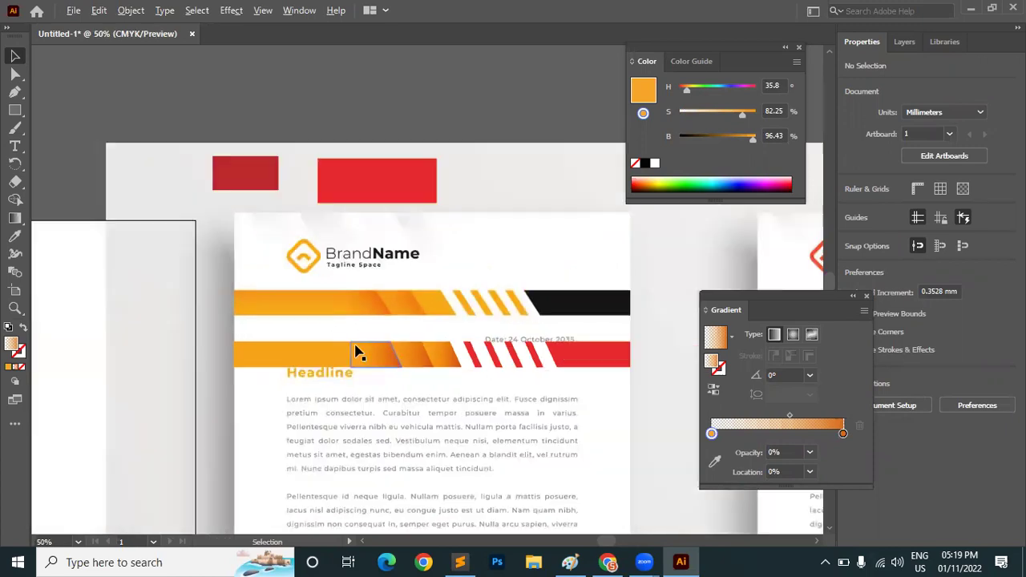
left_click_drag(451, 356, 489, 453)
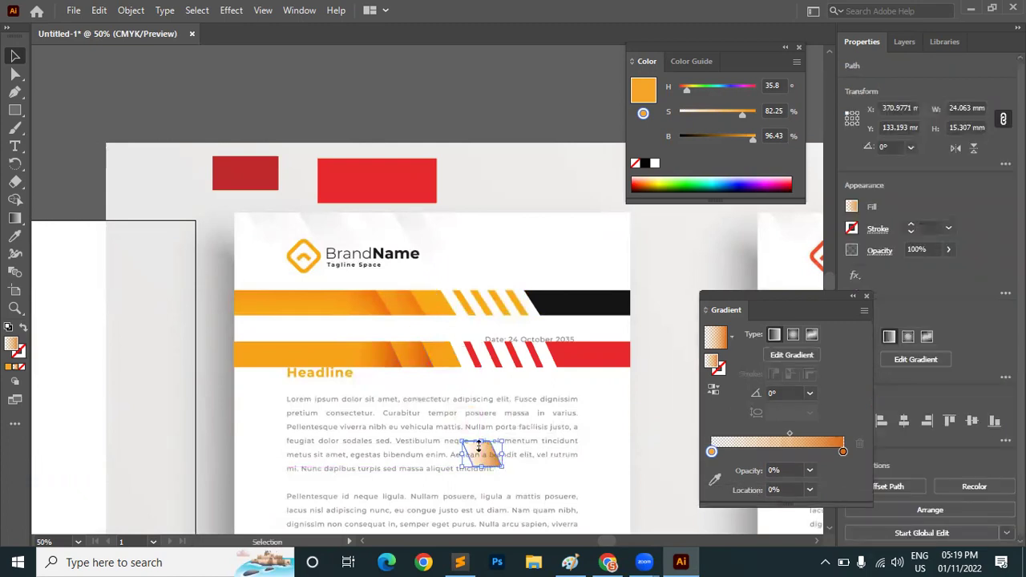
key("ctrl+z")
left_click(420, 362)
left_click(419, 366)
left_click(417, 365)
left_click(417, 364)
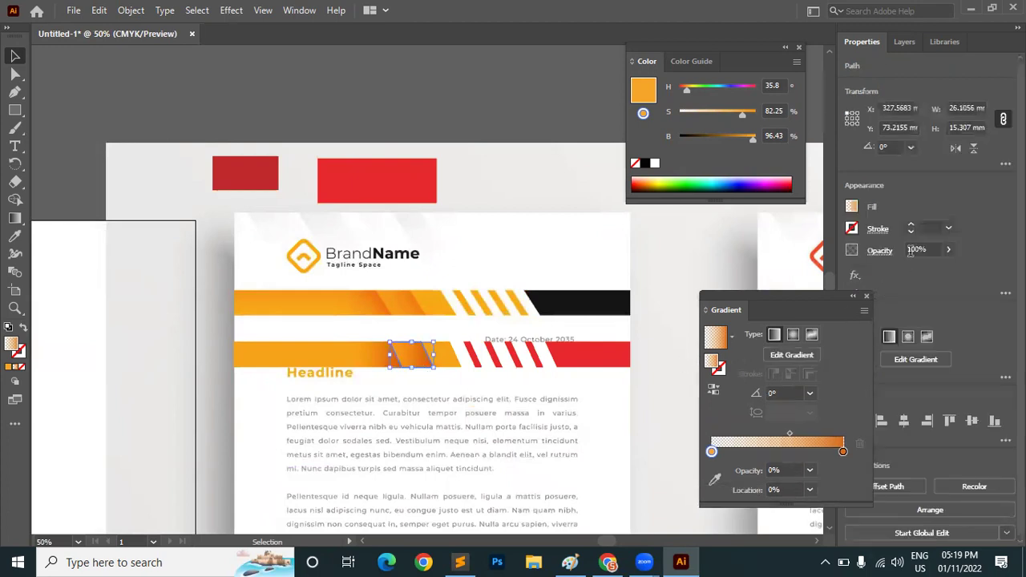
left_click(951, 251)
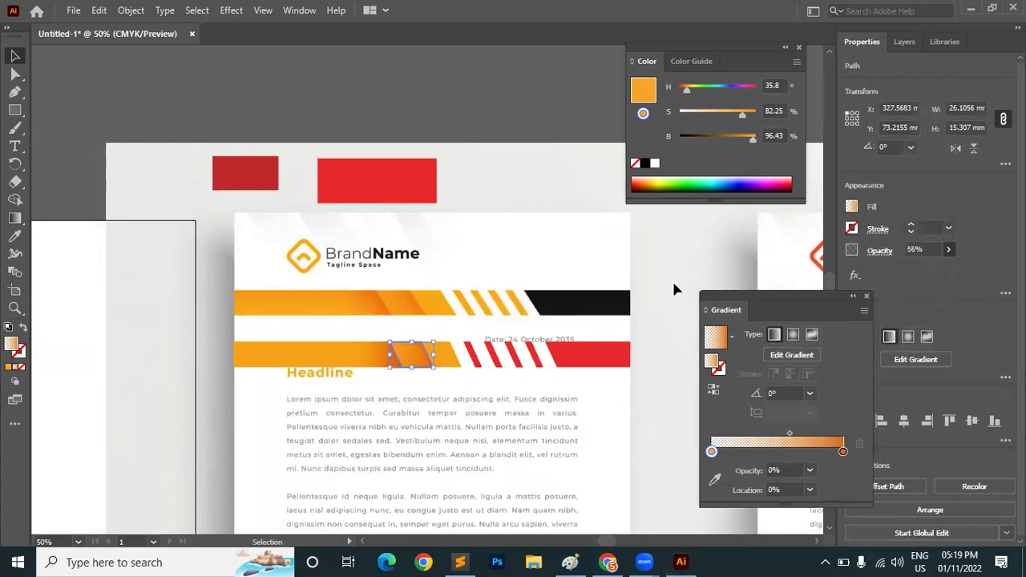
left_click(526, 166)
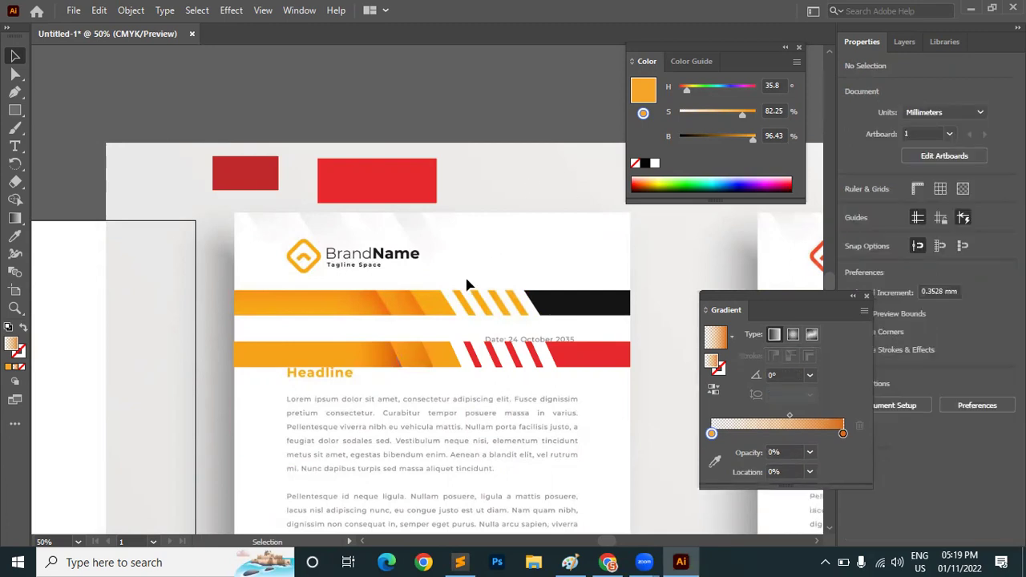
Step: Undo the stray red rectangles and delete the placed reference letterhead image
scroll(466, 363, "down", 4)
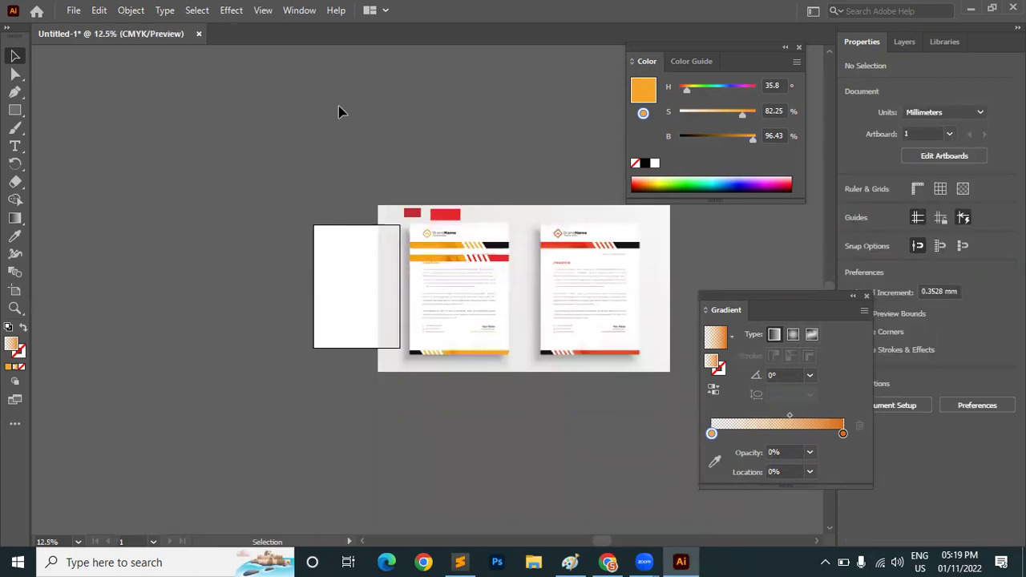
key("ctrl+z")
left_click(698, 525)
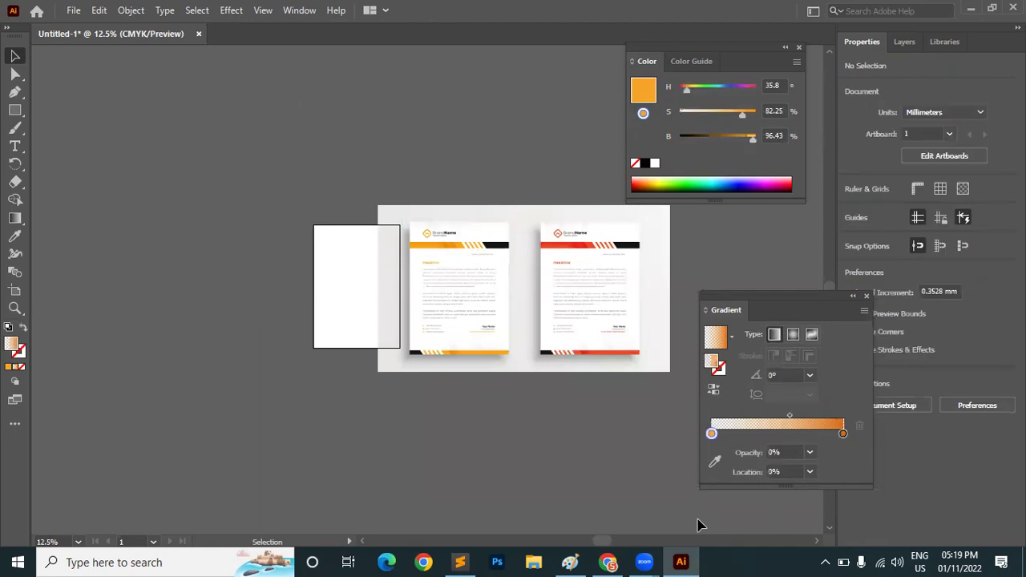
left_click_drag(698, 520, 657, 361)
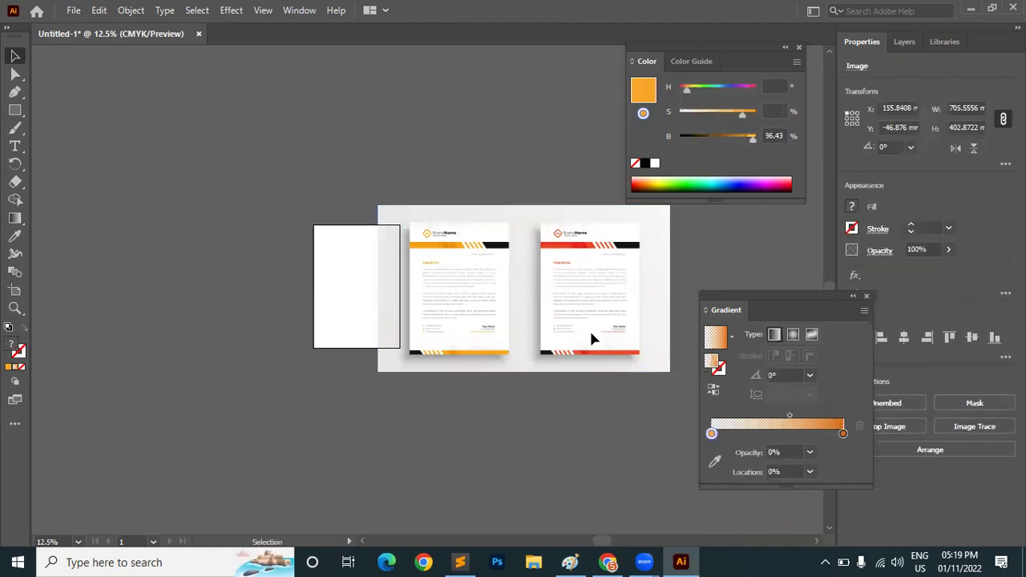
key("Delete")
Step: In Chrome, preview the blue-orange wave, creative modern, then first two-page letterhead results
key("alt+Tab")
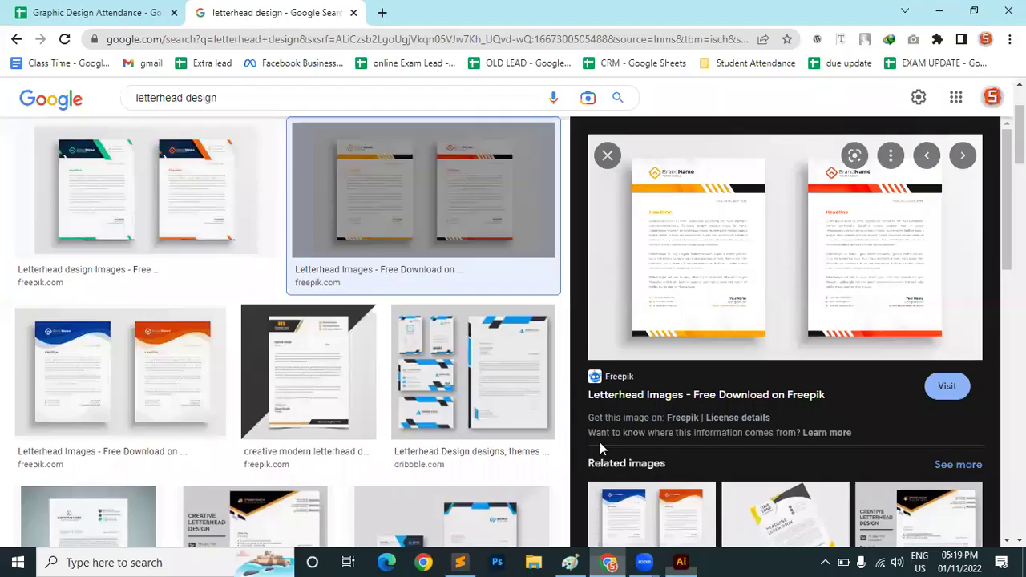
left_click(199, 361)
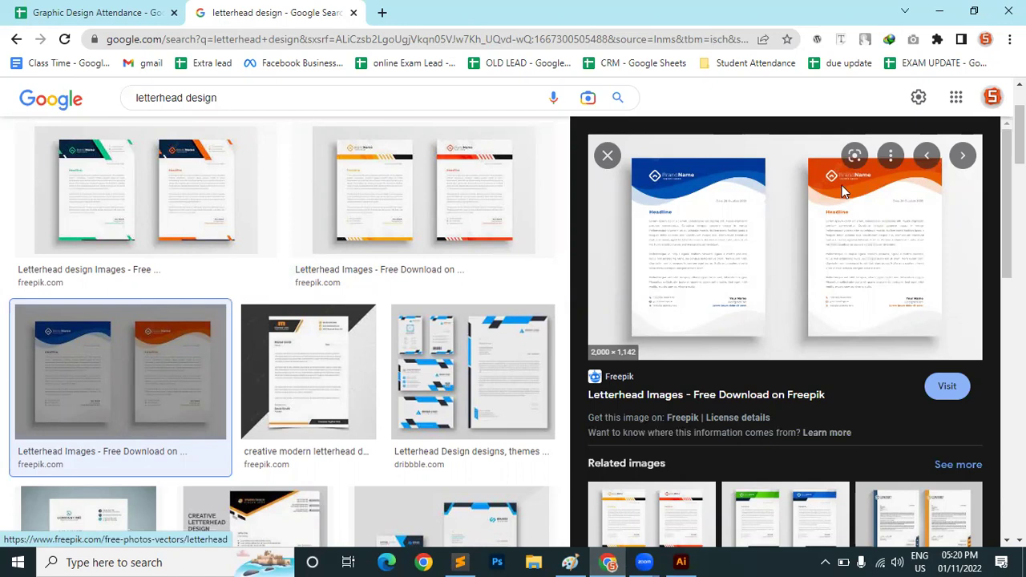
left_click(270, 381)
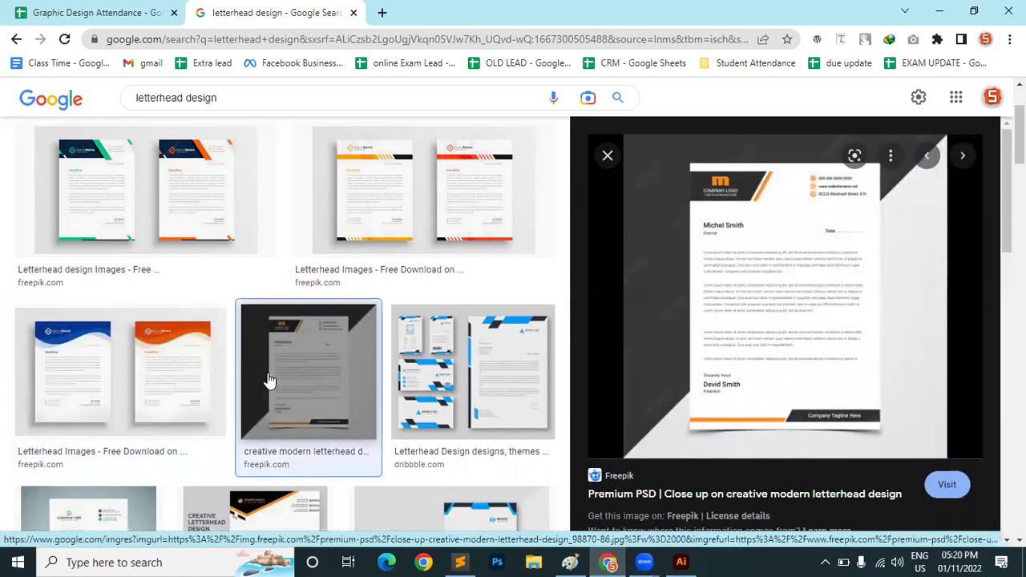
left_click(183, 201)
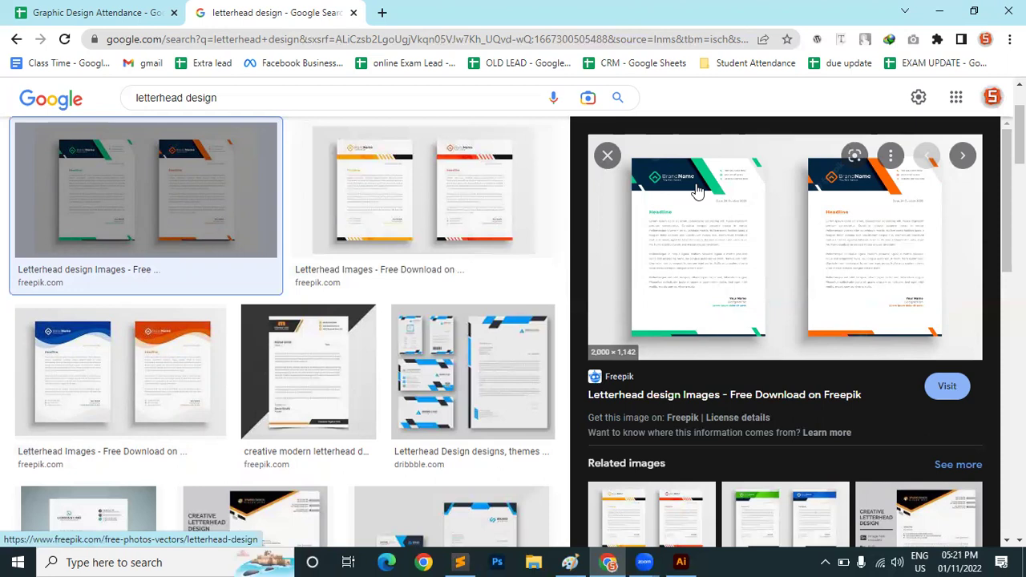
Step: Preview the Dribbble set, Blue Letterhead vector and Creative Letterhead Template, ending on Dribbble's business-card letterhead
left_click(449, 352)
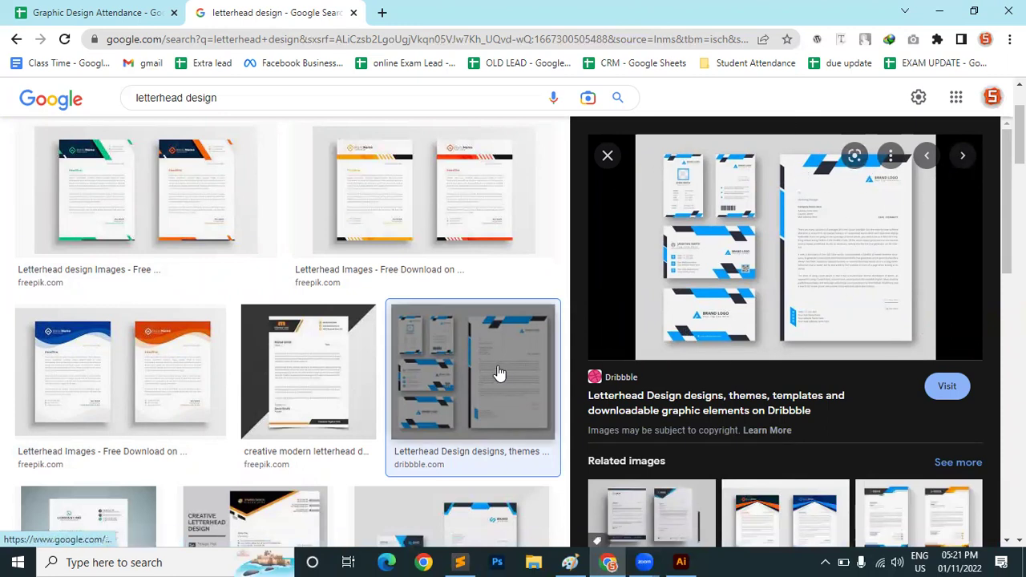
scroll(499, 373, "down", 2)
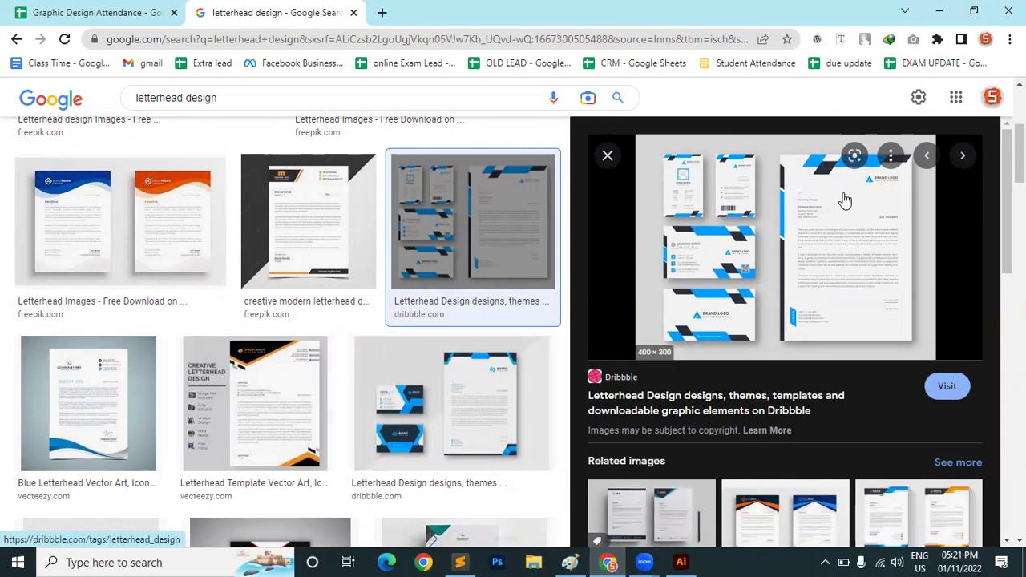
left_click(100, 434)
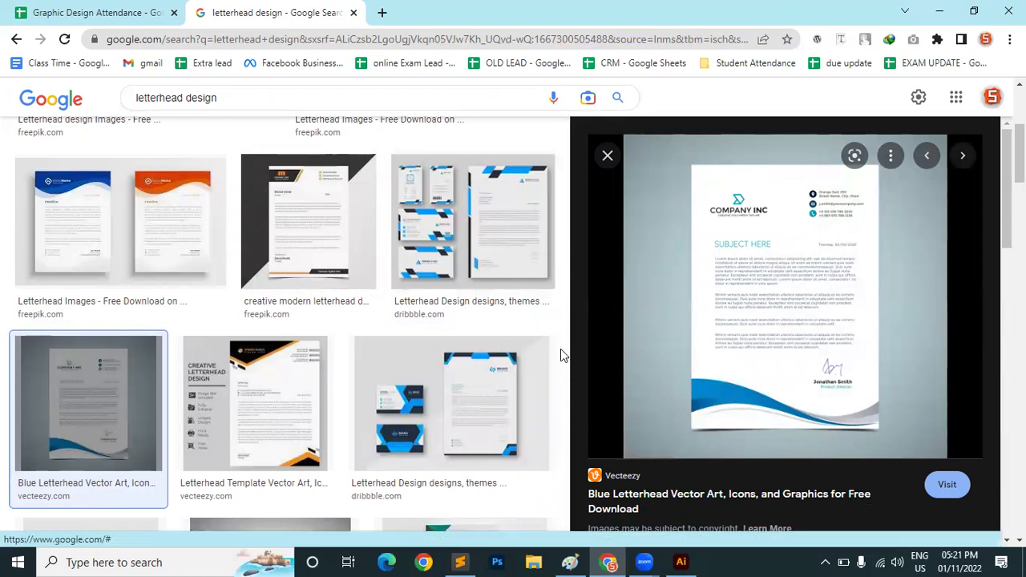
left_click(305, 413)
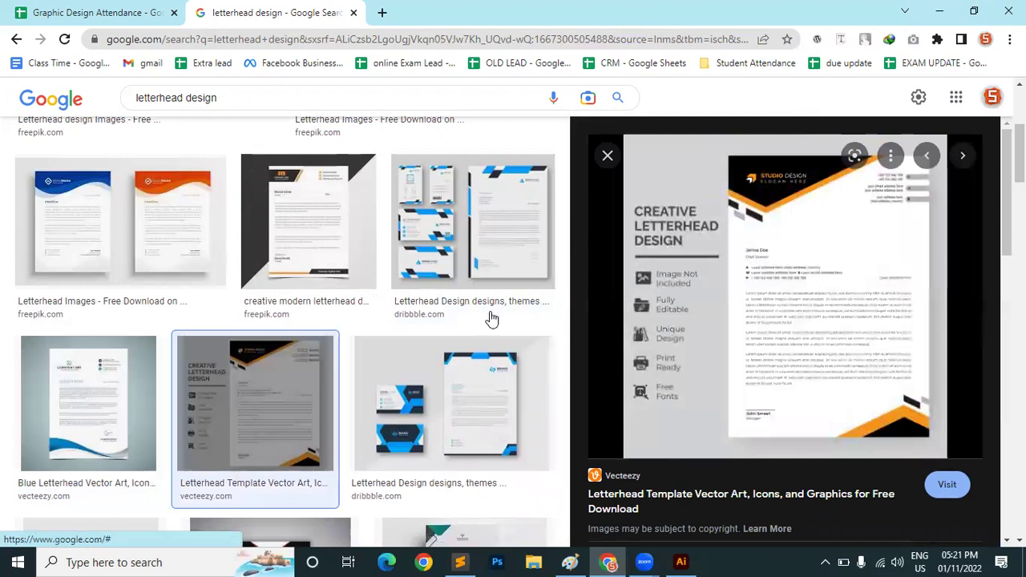
left_click(459, 380)
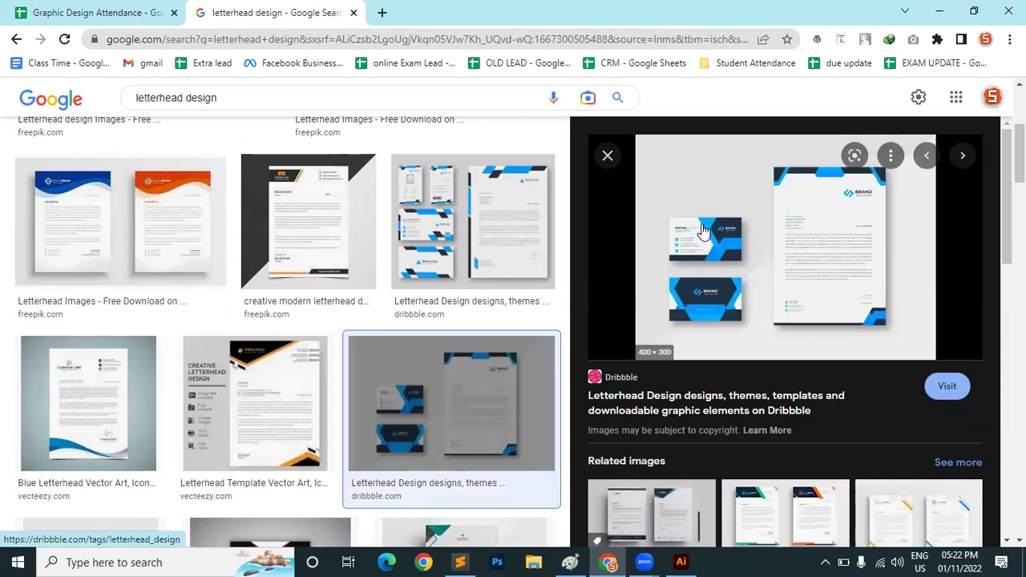
Step: Open the Graphic Nova related template, then preview the Freepik teal-and-black letterhead
scroll(702, 231, "down", 4)
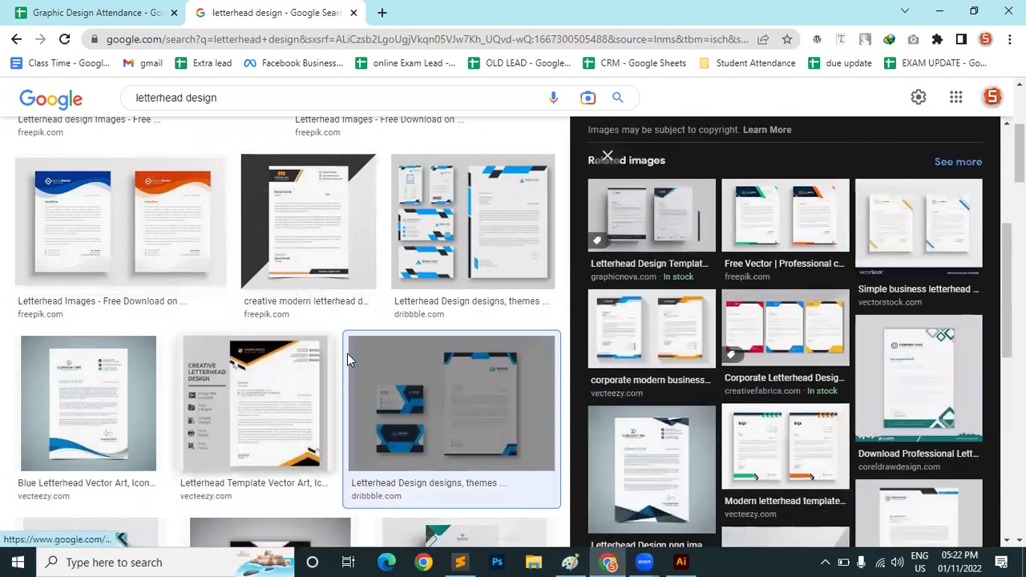
left_click(668, 211)
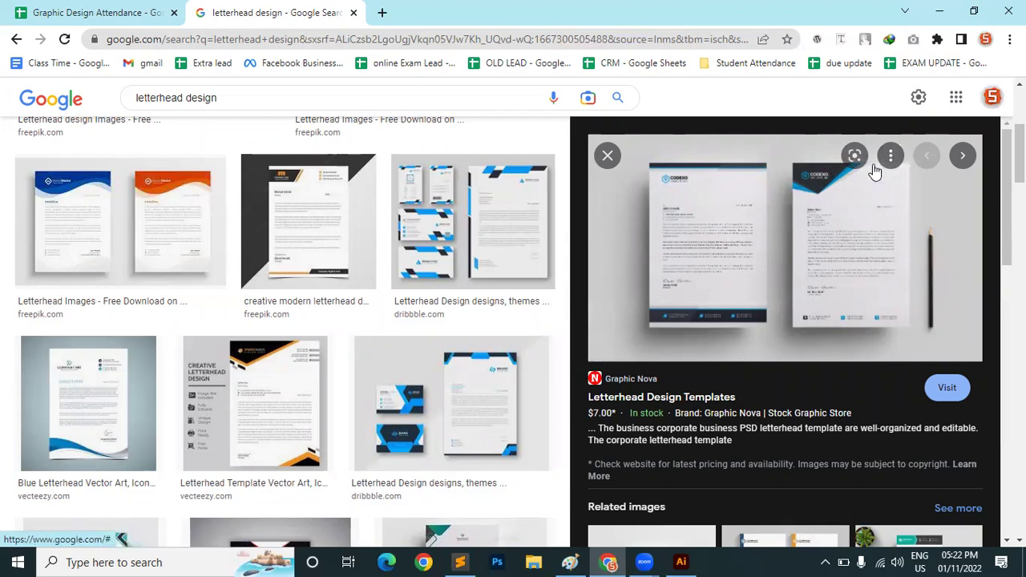
scroll(891, 280, "down", 5)
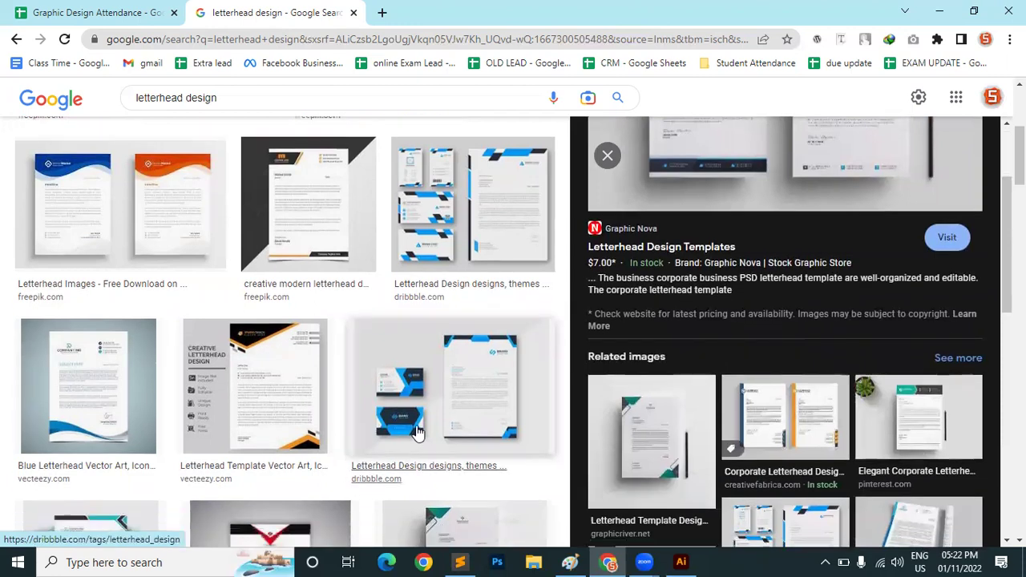
left_click(141, 366)
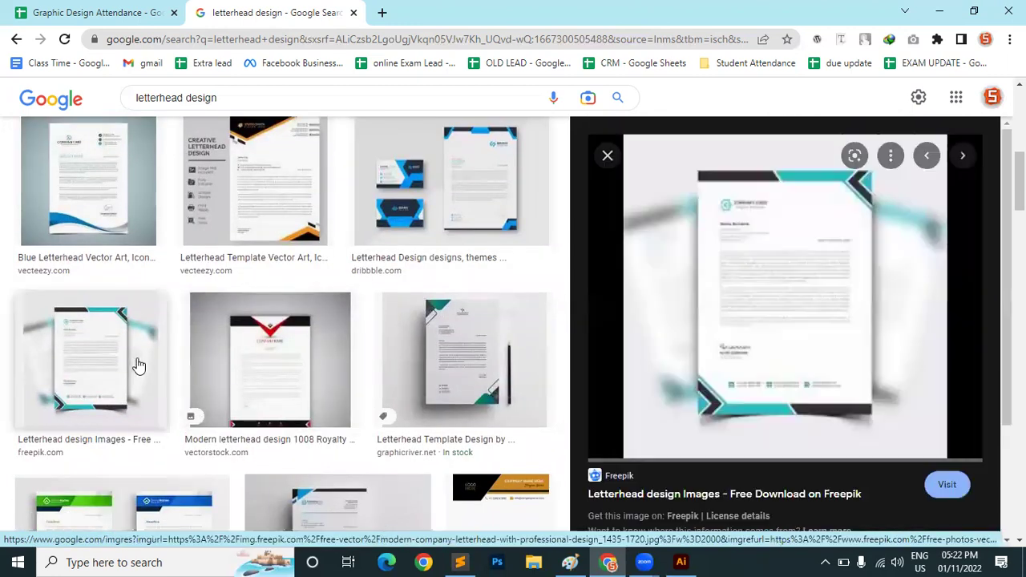
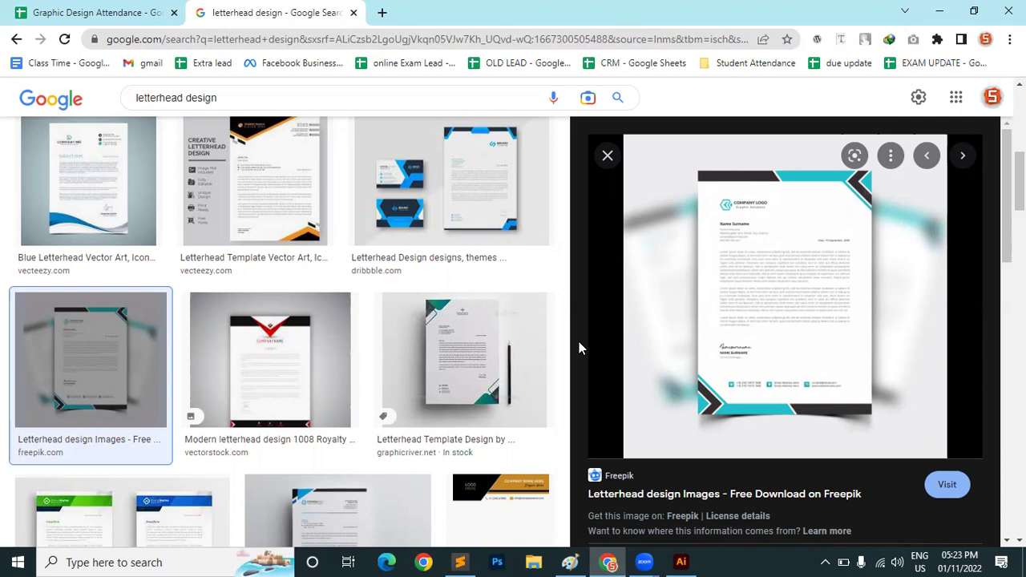
Step: Preview the GraphicRiver letterhead template among the letterhead results, then start a new blank tab
scroll(329, 264, "down", 2)
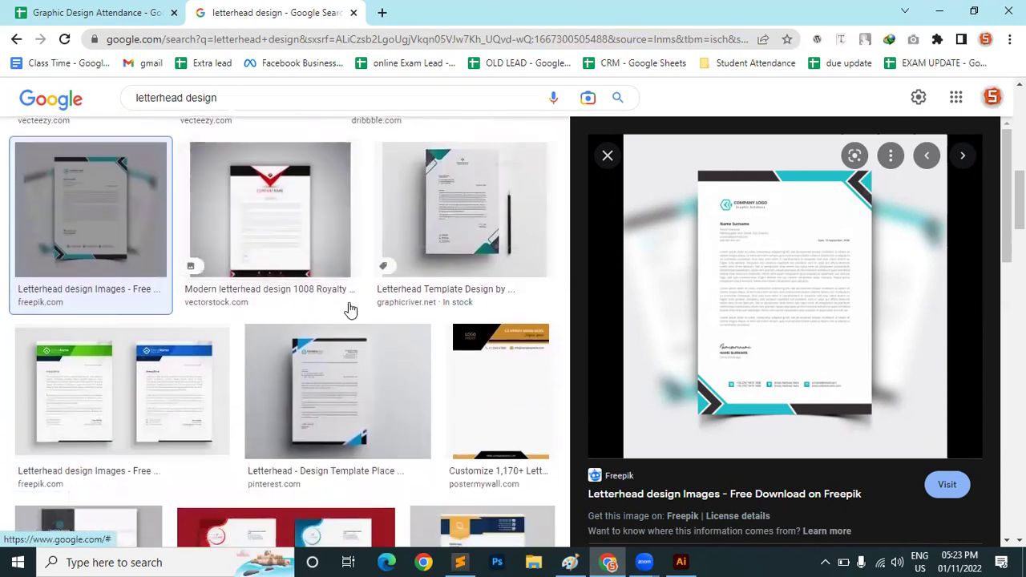
left_click(459, 255)
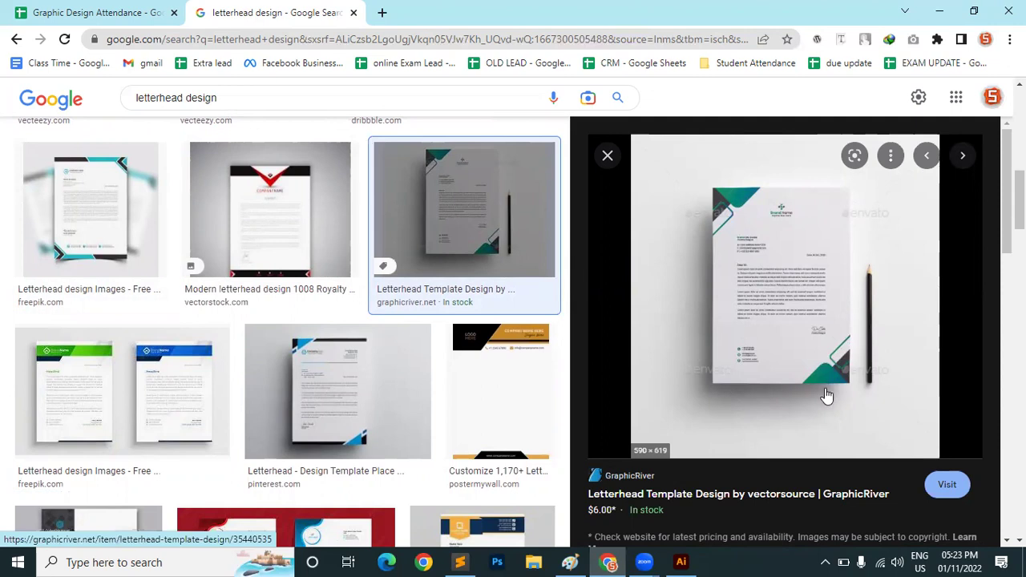
scroll(721, 421, "down", 5)
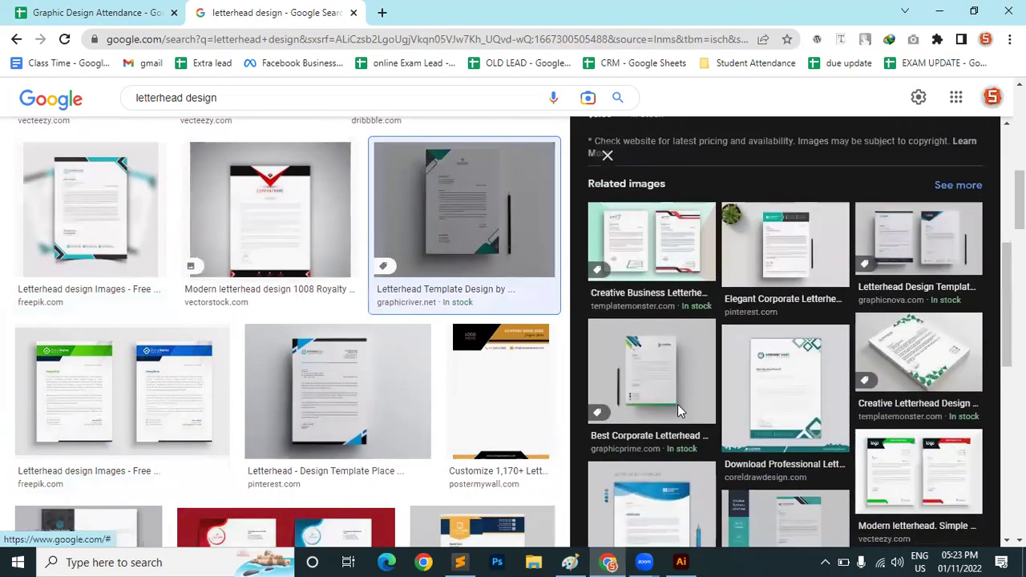
scroll(678, 404, "up", 5)
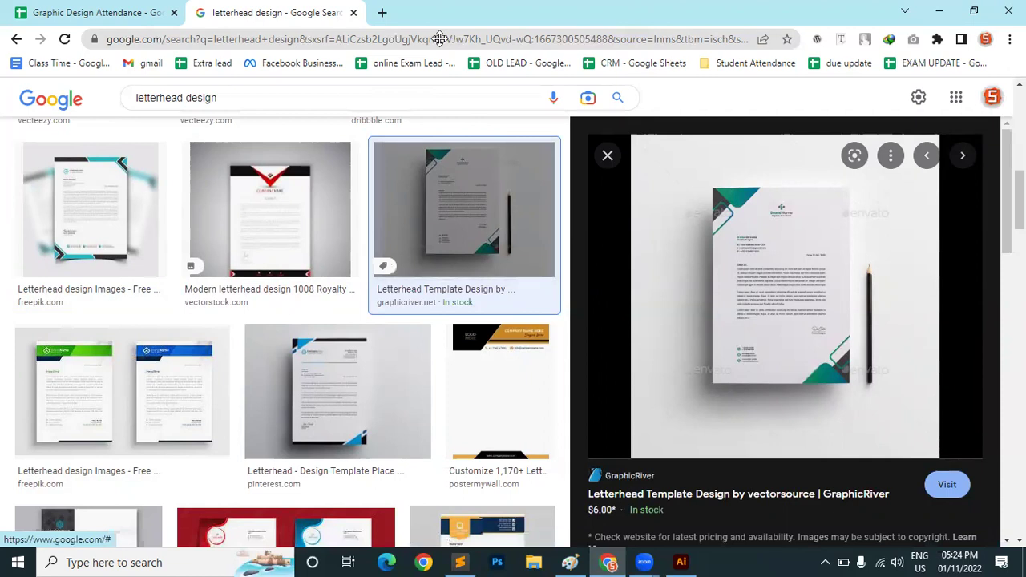
key("ctrl+t")
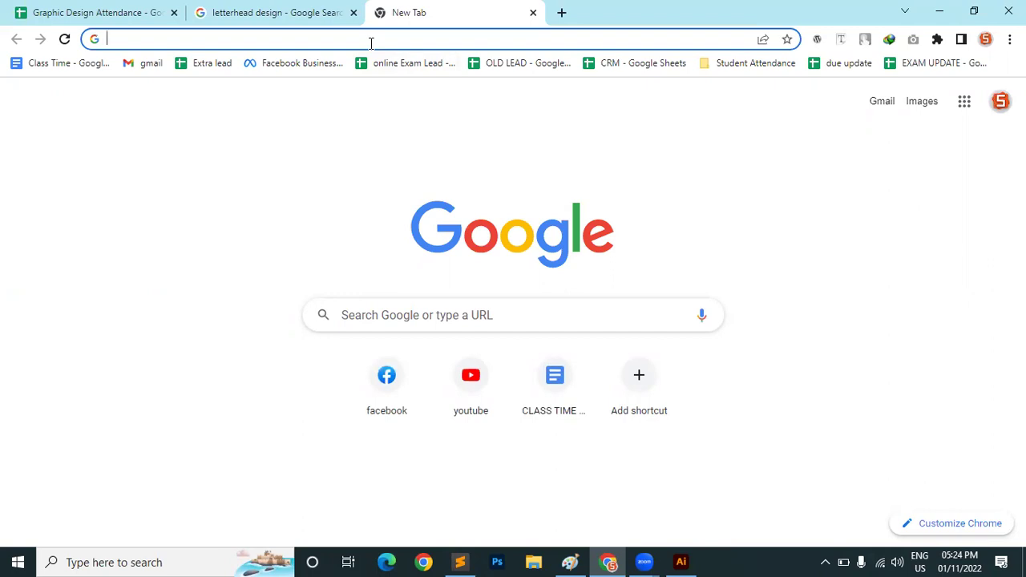
Step: Search Google for 'gradient color palette' and switch to the image results
type("gradien")
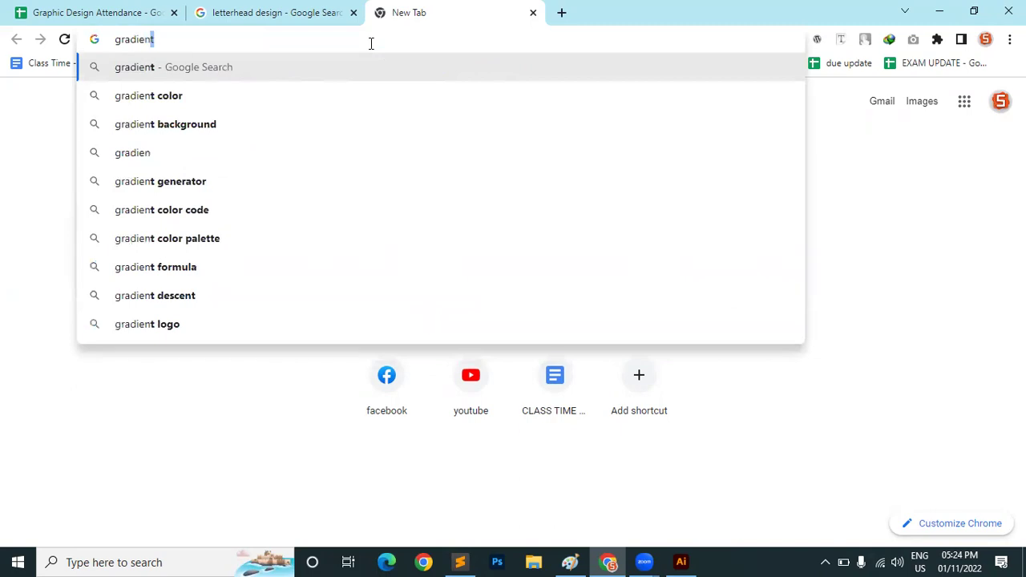
type("t")
key("Down")
key("Down")
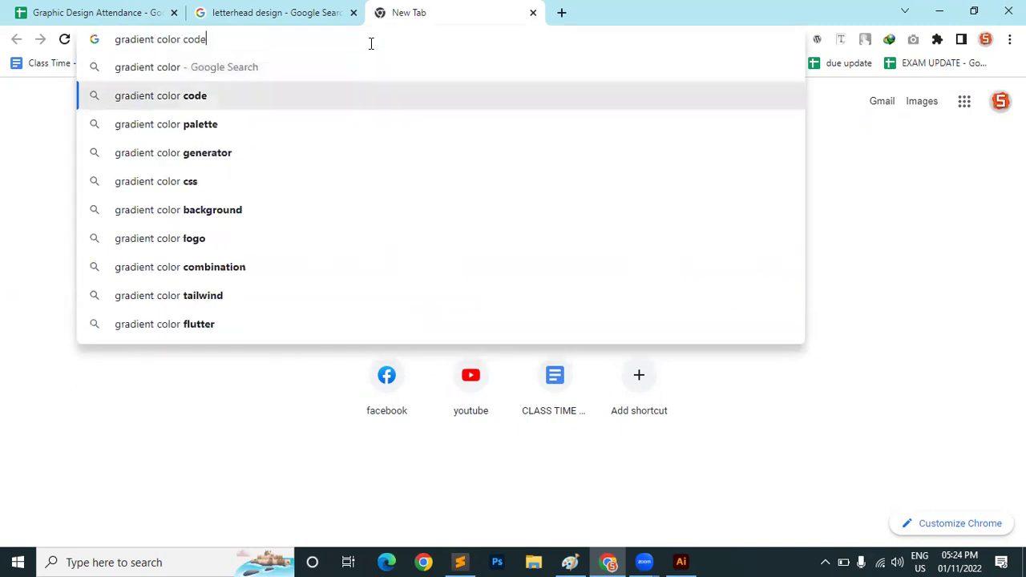
key("BackSpace")
key("BackSpace")
key("BackSpace")
key("BackSpace")
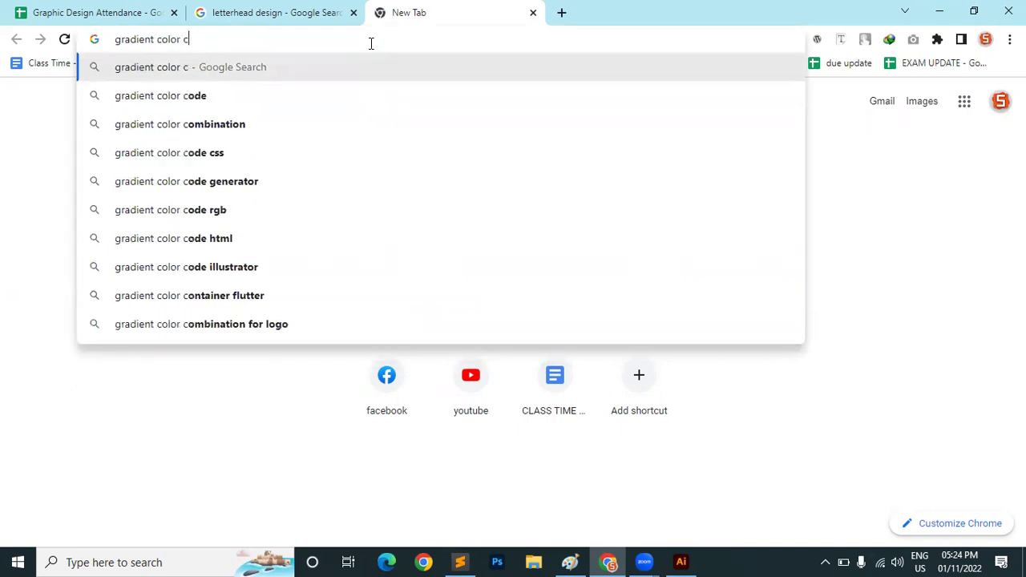
type("p")
key("Return")
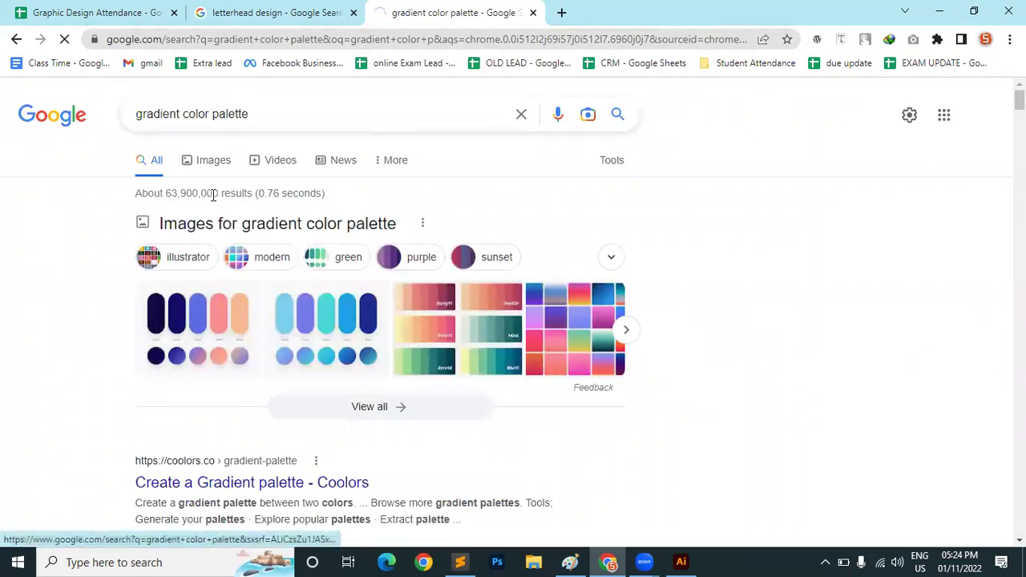
left_click(210, 159)
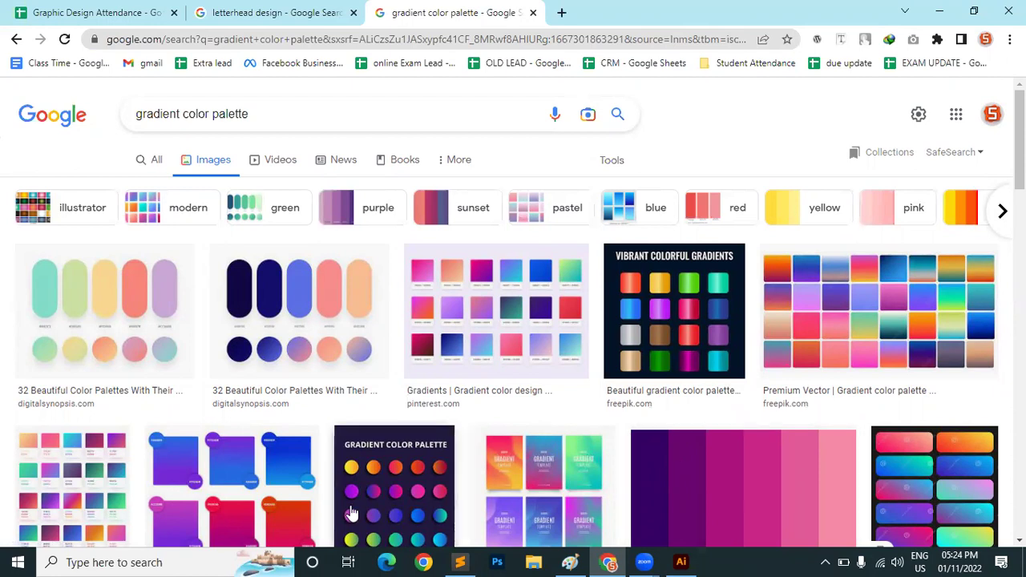
Step: Preview the Dribbble, 32 Beautiful Color Palettes, Violet-Pink and Freepik gradient palette images
left_click(676, 465)
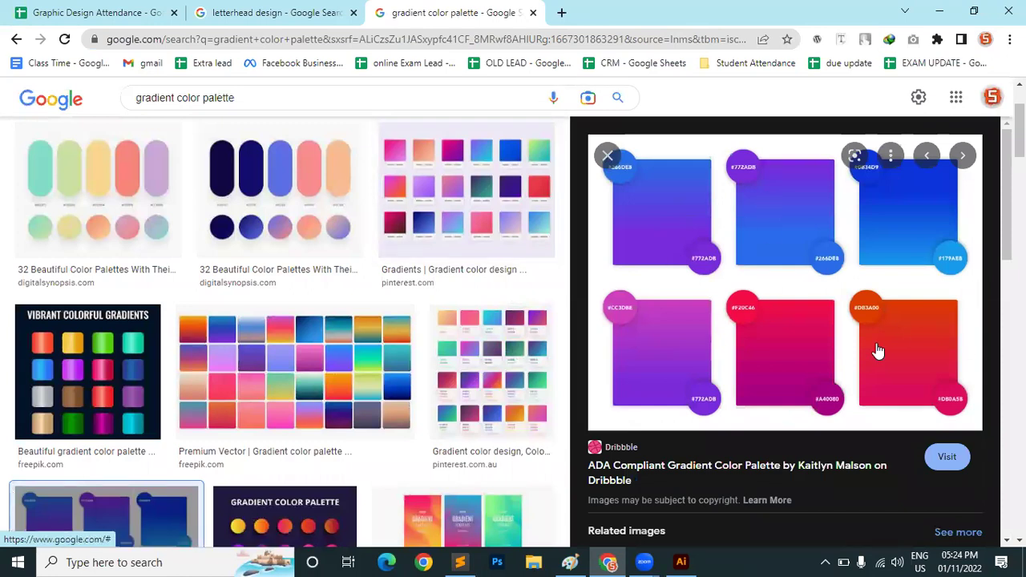
left_click(130, 211)
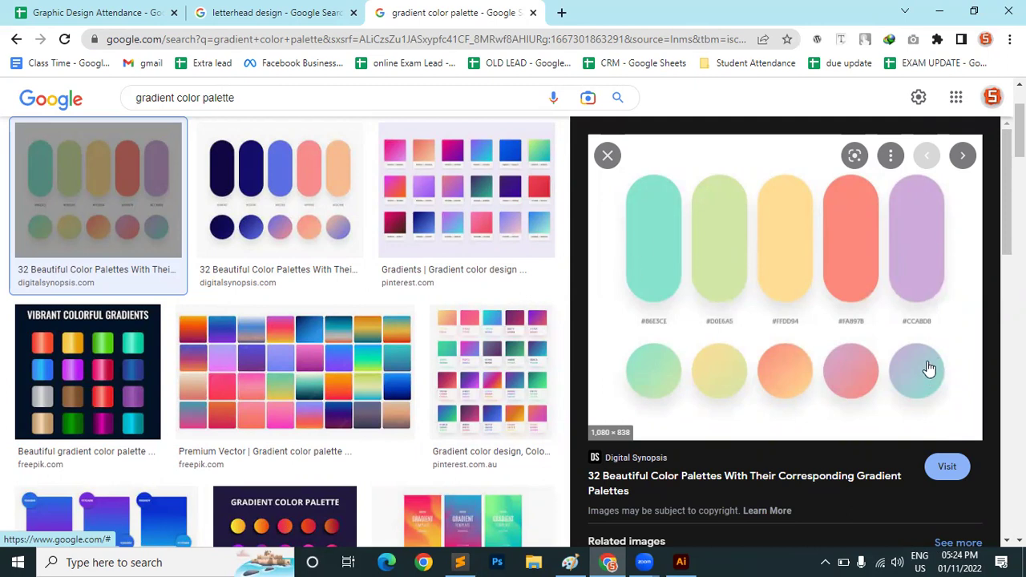
scroll(281, 329, "down", 4)
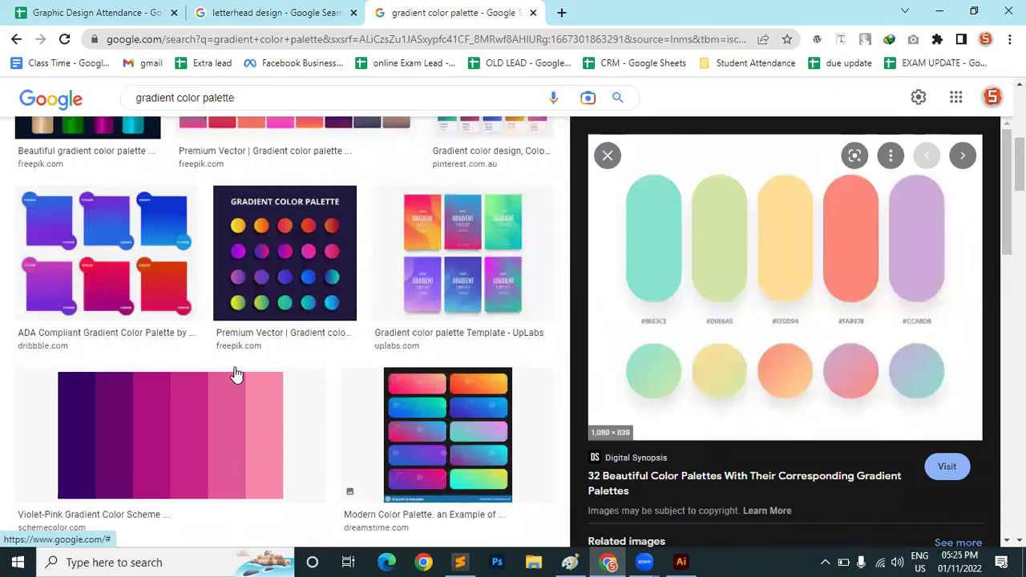
left_click(218, 433)
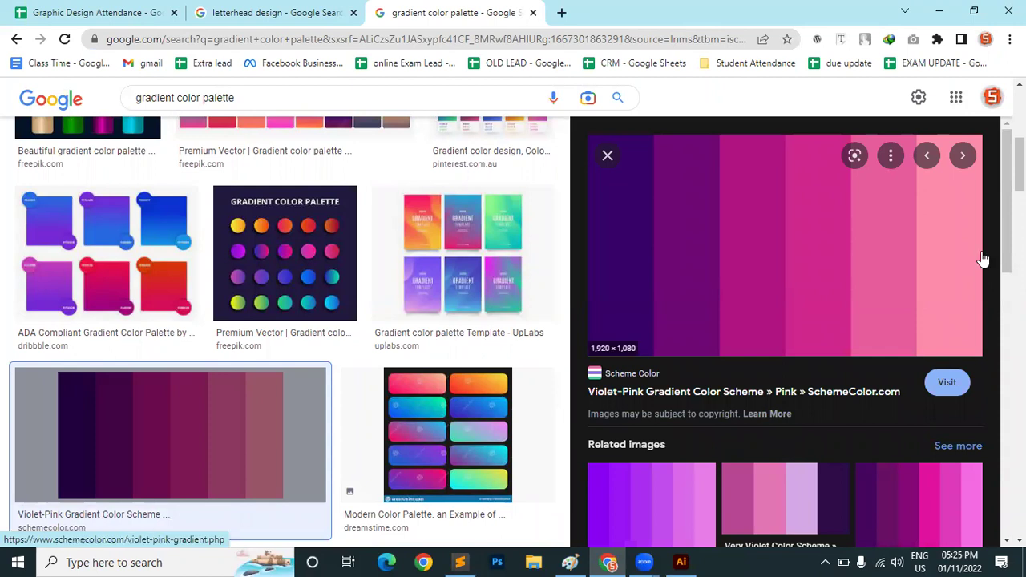
left_click(320, 243)
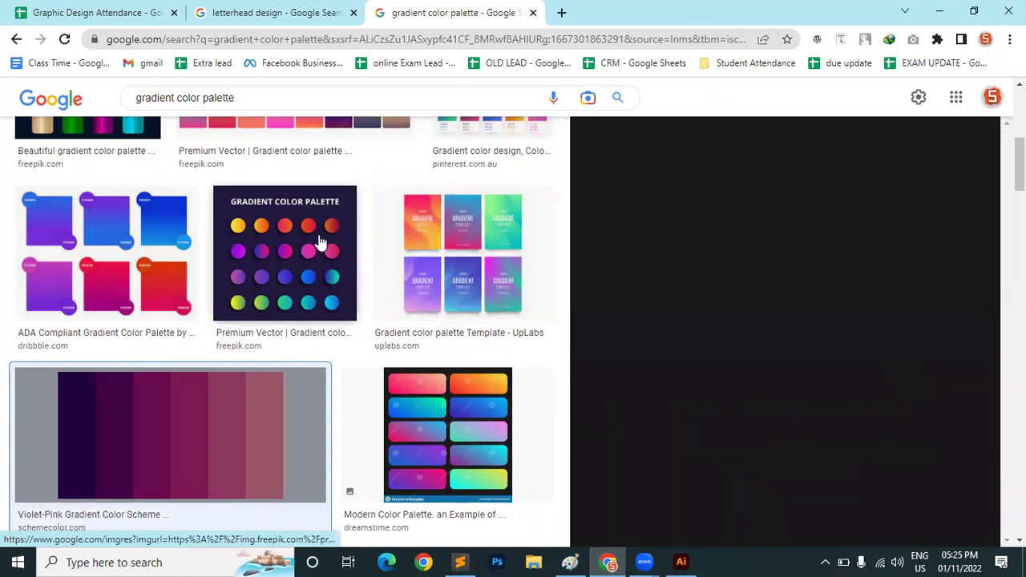
Step: Preview OFFEO's 20 Captivating Gradient Color Palettes and scroll down to its related images
scroll(325, 264, "down", 5)
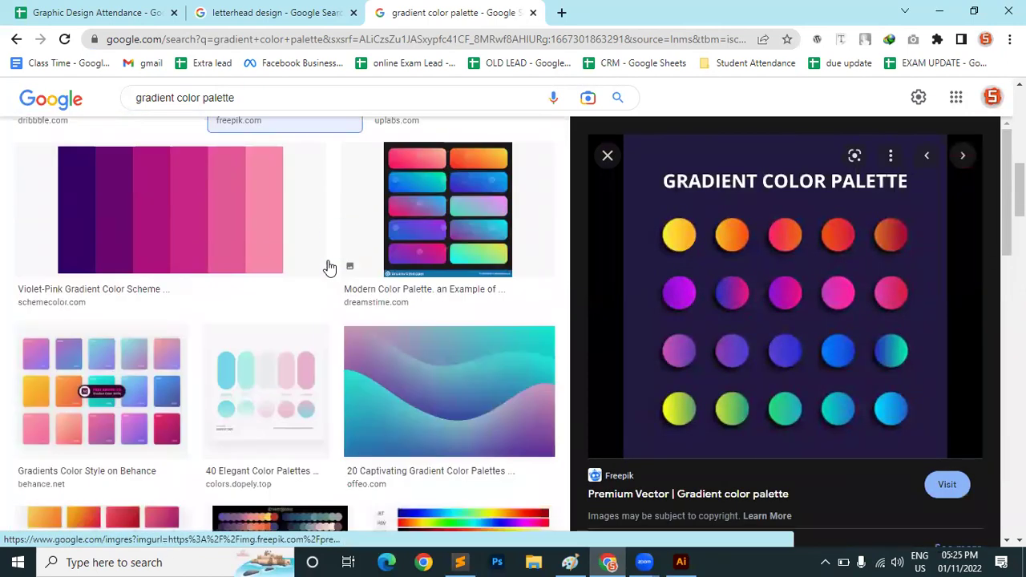
scroll(321, 268, "up", 7)
scroll(469, 440, "down", 1)
scroll(472, 449, "down", 3)
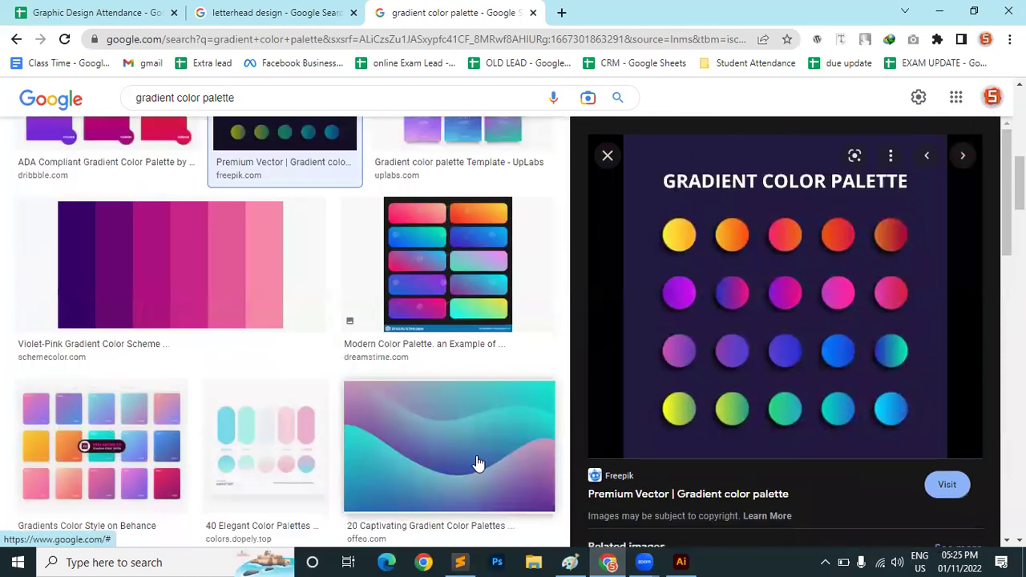
left_click(489, 449)
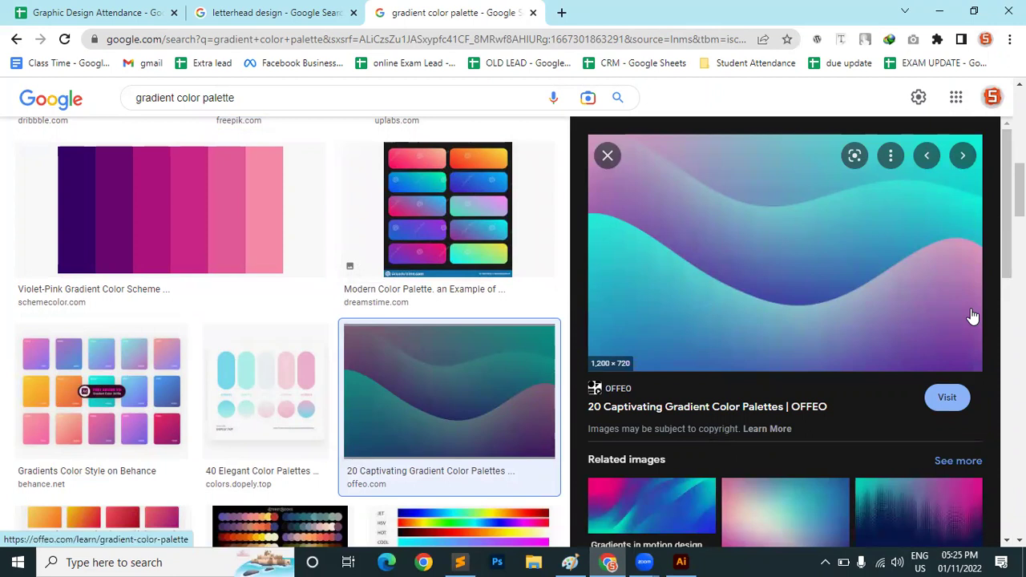
scroll(963, 348, "down", 1)
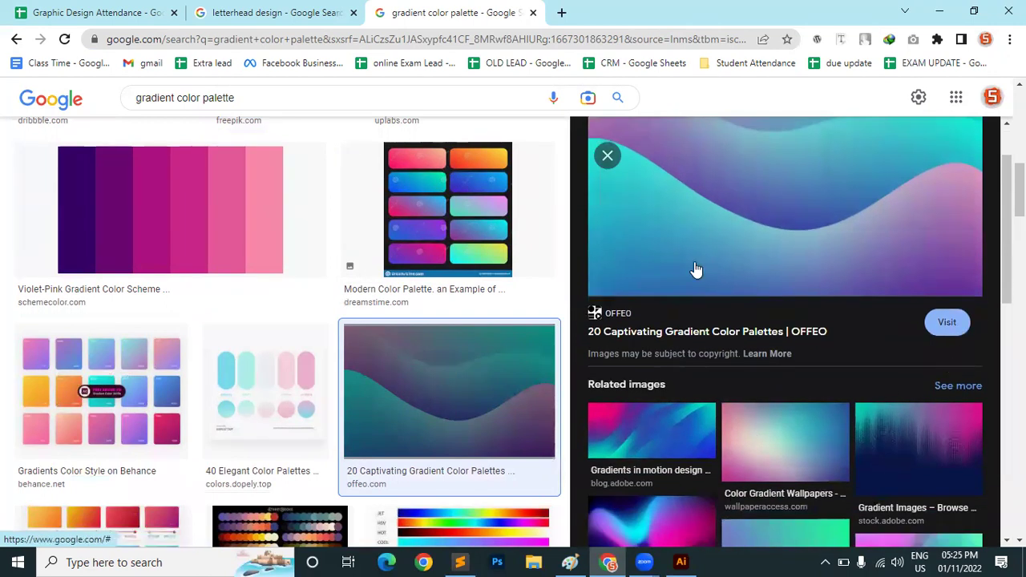
scroll(820, 302, "up", 1)
scroll(830, 301, "up", 1)
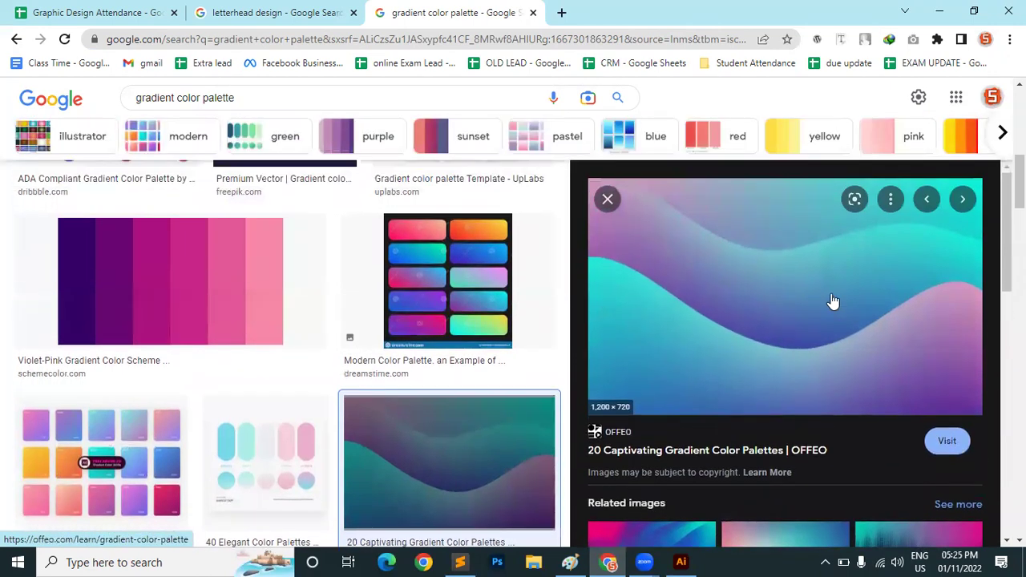
scroll(676, 206, "down", 2)
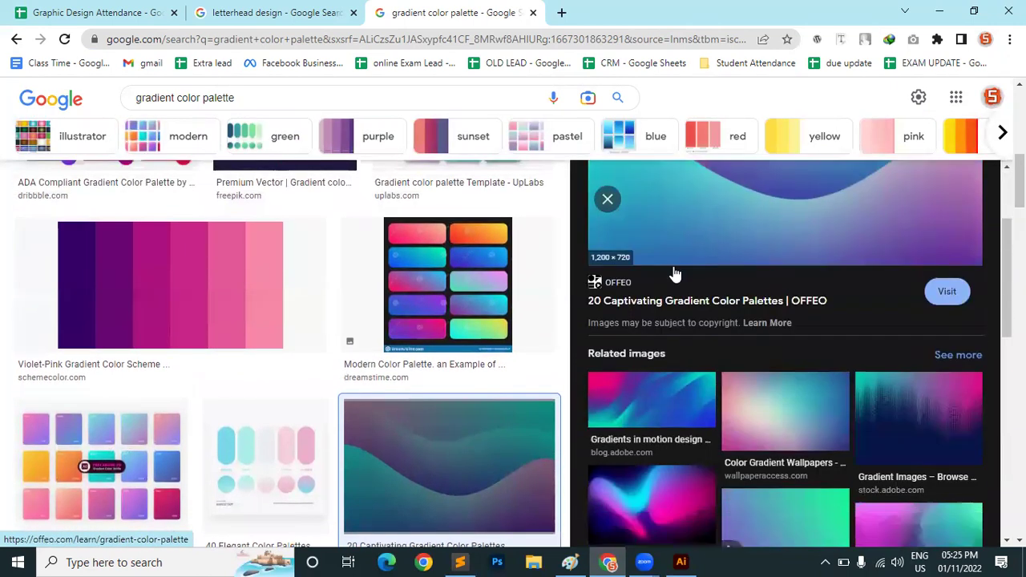
scroll(682, 280, "down", 2)
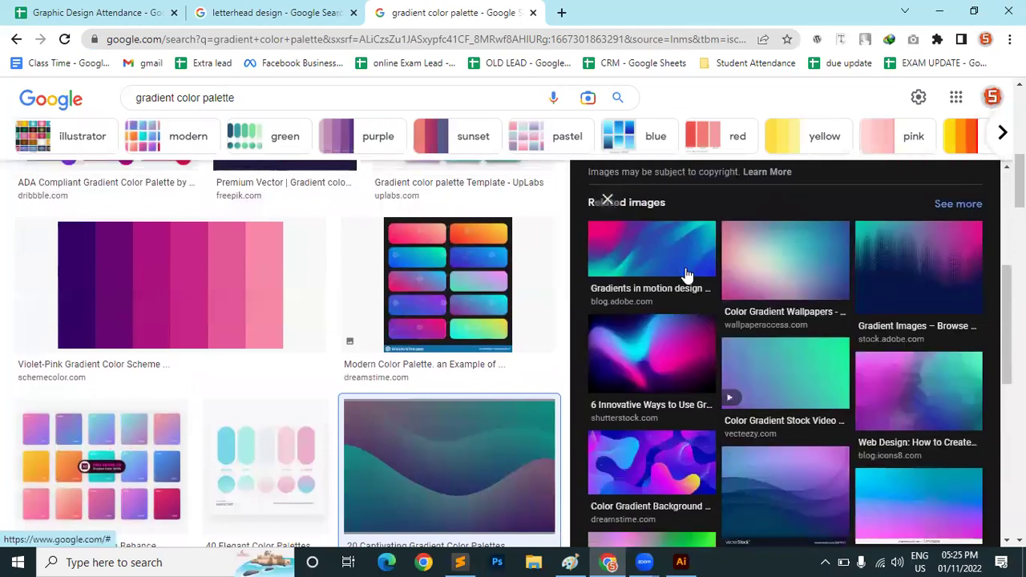
scroll(687, 275, "down", 3)
Step: Preview the Dreamstime gradient background and the I LOVE MODERN DESIGN image, then return to the letterhead results
left_click(671, 291)
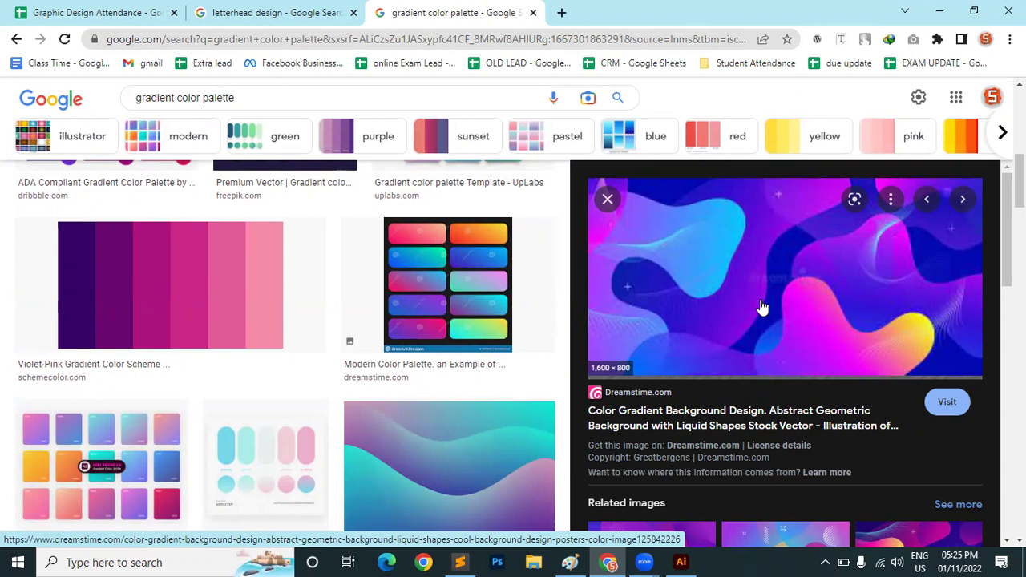
scroll(763, 307, "down", 5)
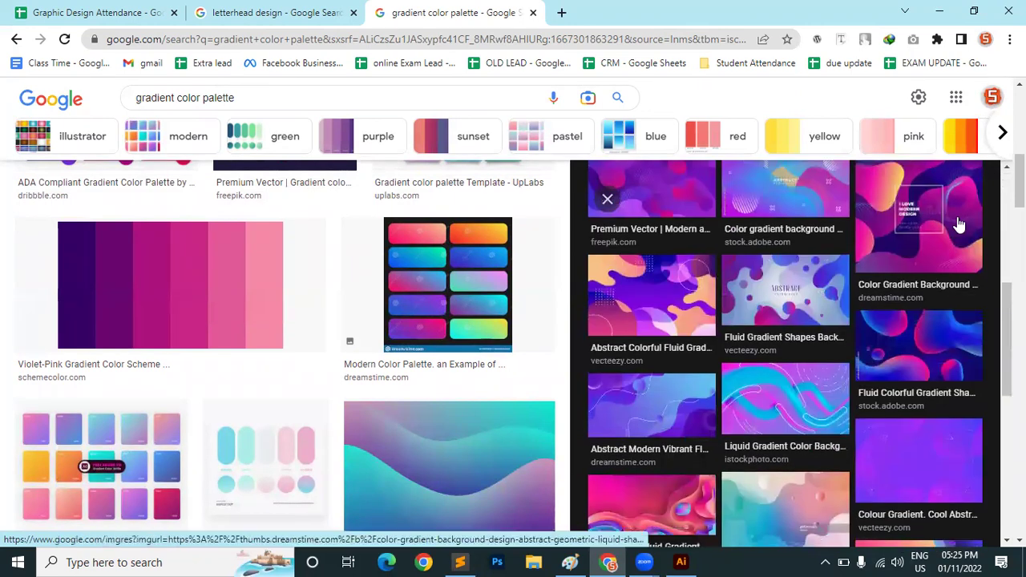
left_click(960, 218)
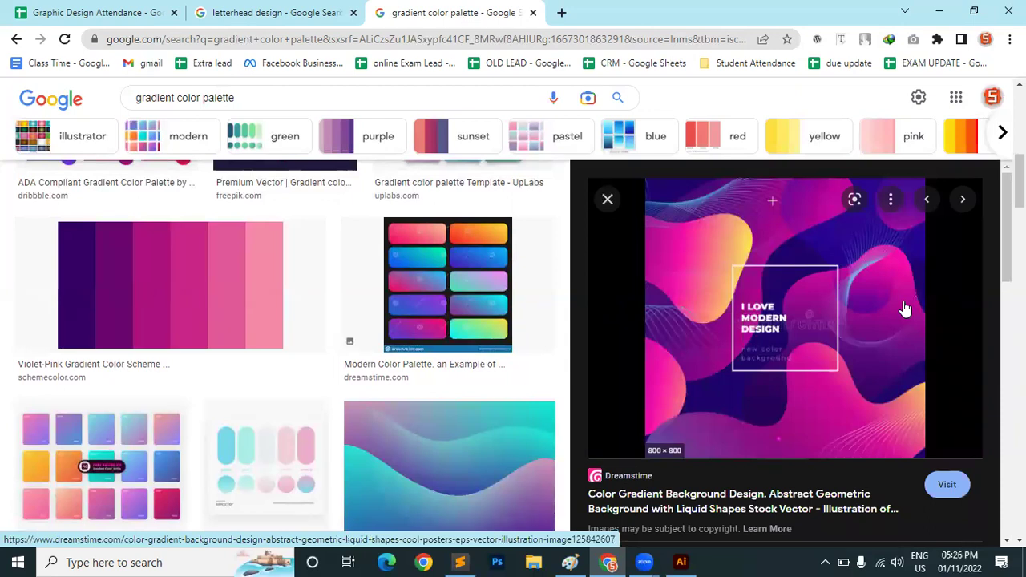
scroll(806, 379, "down", 3)
scroll(802, 385, "down", 5)
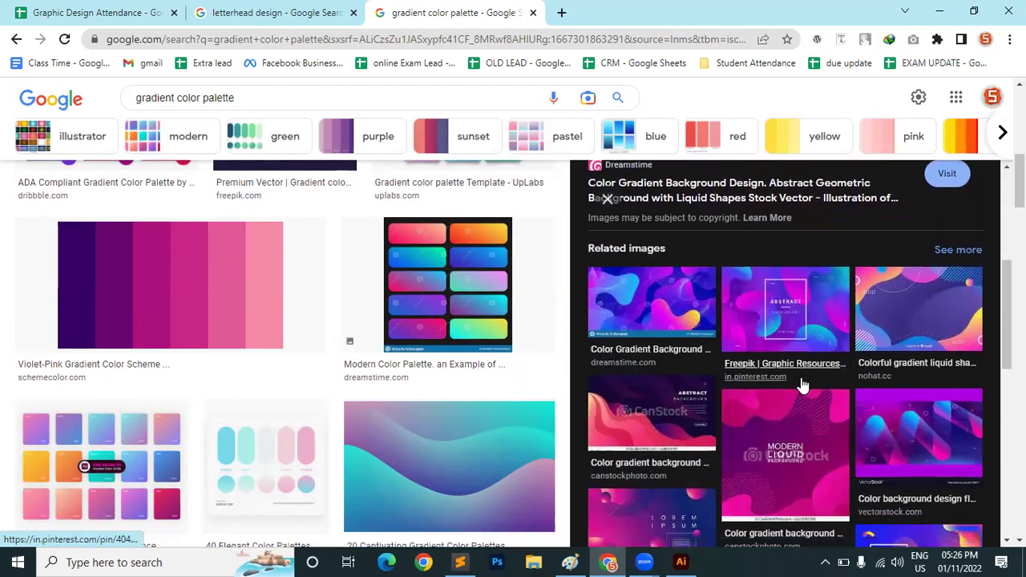
scroll(646, 287, "up", 4)
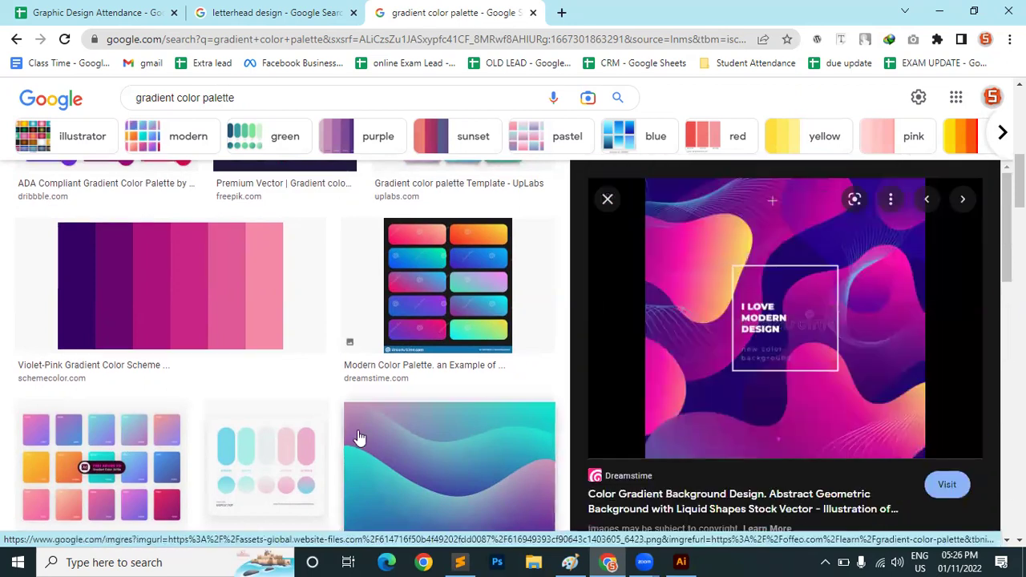
scroll(358, 436, "up", 3)
left_click(200, 12)
Step: Preview several letterhead results, ending on the 'Letterhead Design in Photoshop Tutorial' video
scroll(493, 371, "down", 10)
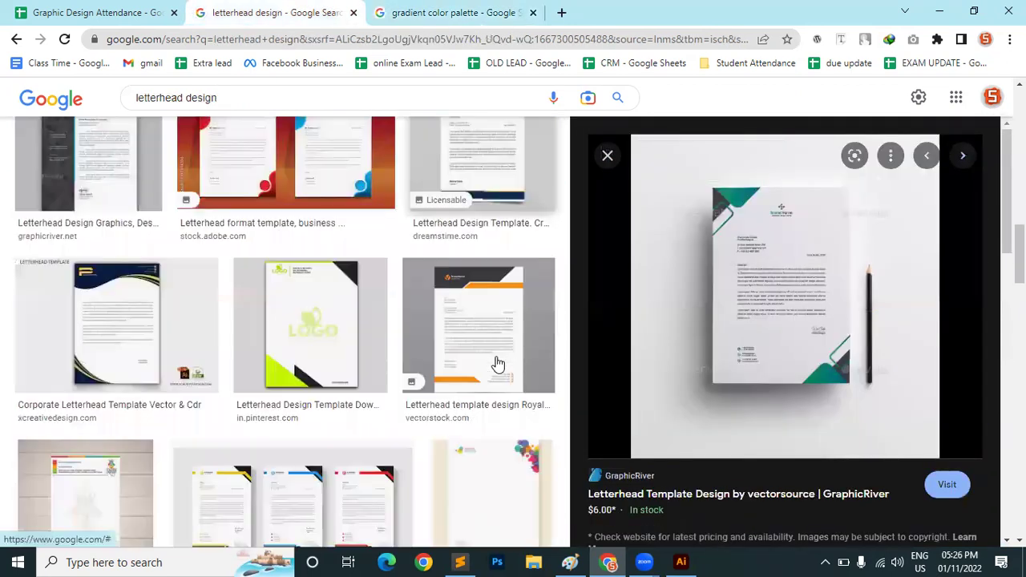
scroll(497, 363, "down", 3)
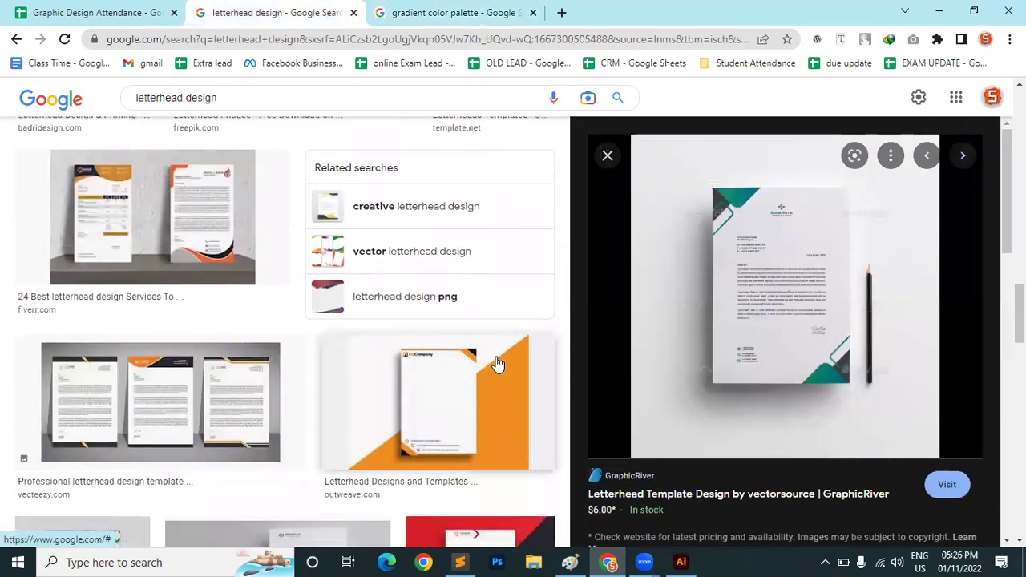
left_click(206, 287)
left_click(475, 309)
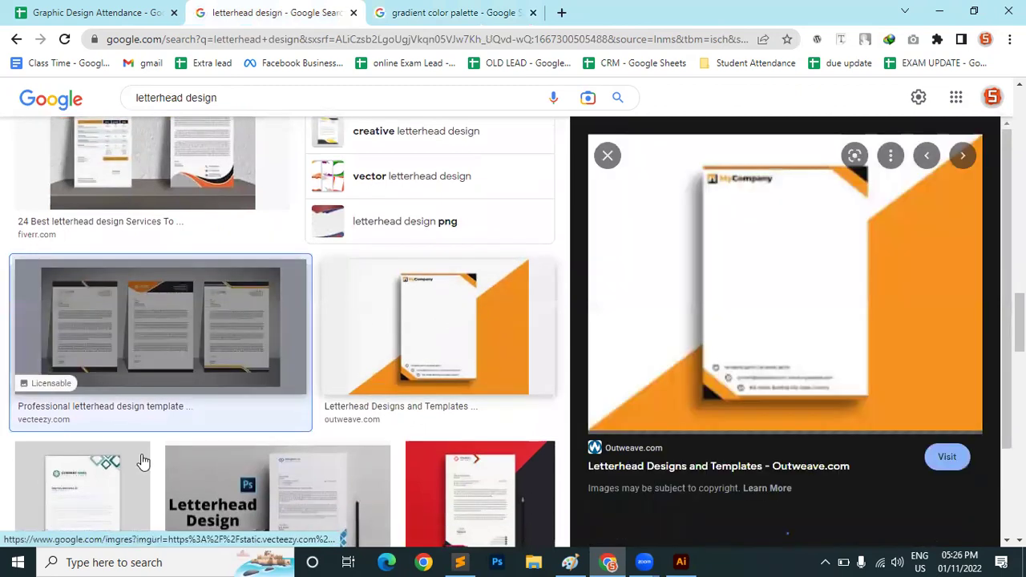
left_click(84, 482)
left_click(335, 474)
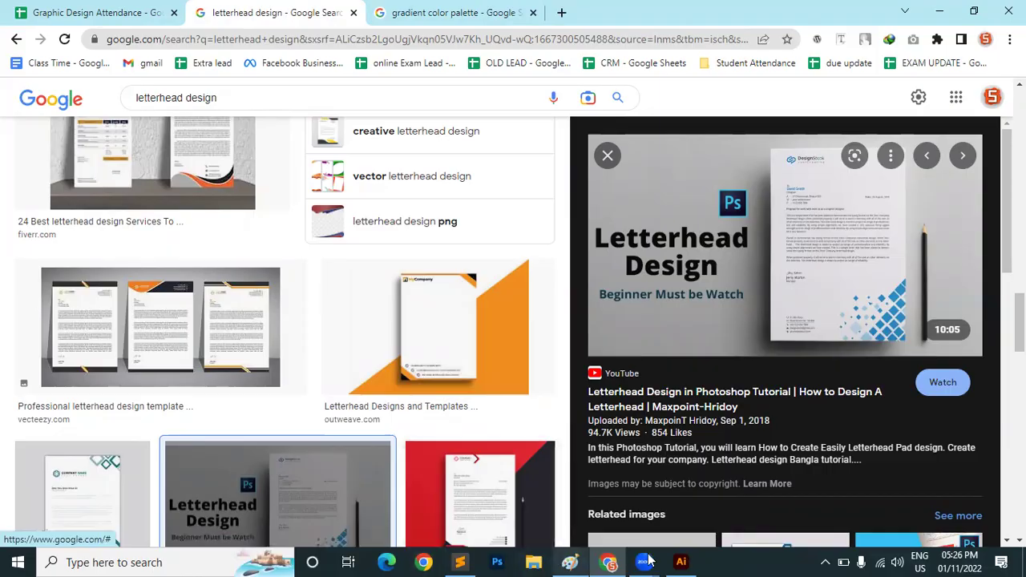
Step: In Illustrator, draw a square, copy it to the right, and give both a solid dark fill
left_click(681, 562)
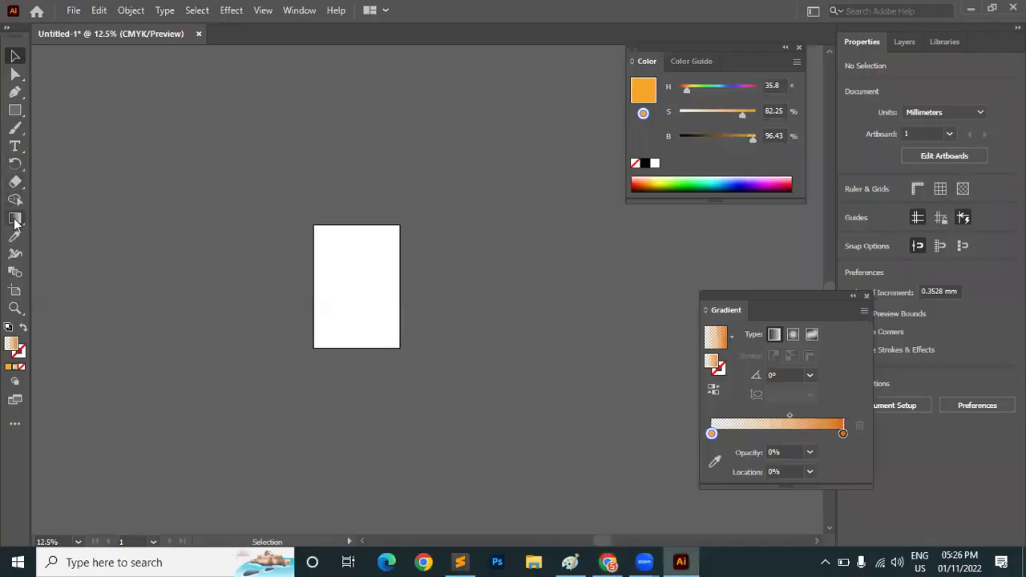
left_click(15, 110)
scroll(319, 270, "up", 7)
left_click_drag(346, 271, 451, 314)
left_click(14, 56)
left_click_drag(374, 298, 441, 295)
left_click_drag(344, 249, 416, 313)
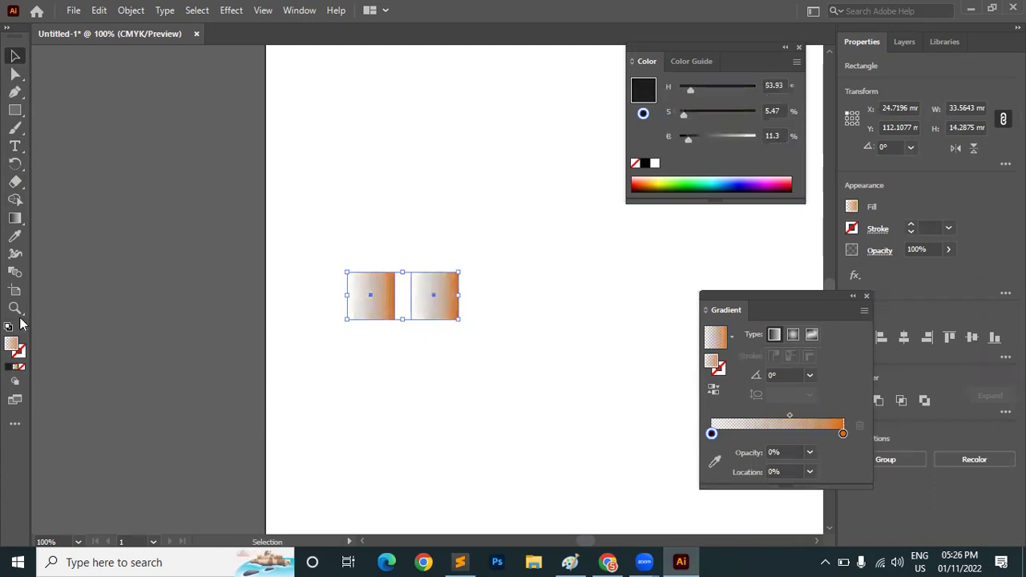
key("comma")
Step: Copy a third square further right to complete a row of three
left_click(402, 319)
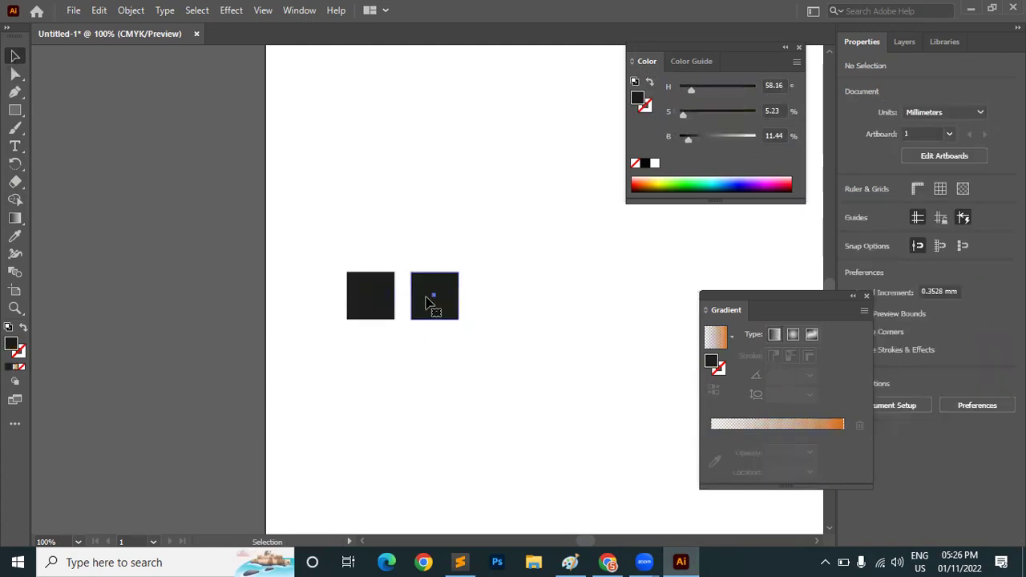
left_click(429, 302)
left_click_drag(429, 302, 598, 302)
key("ctrl+a")
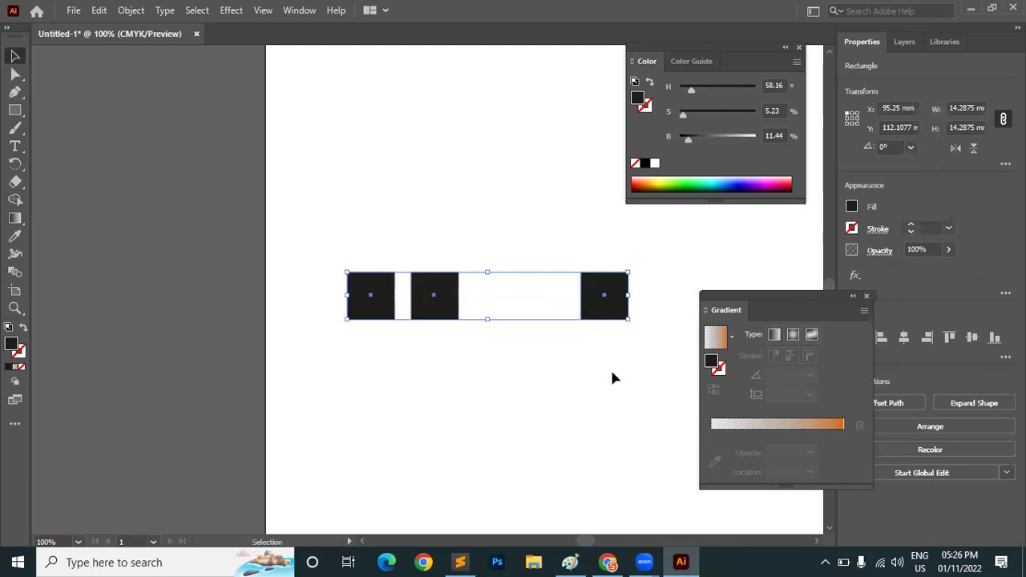
Step: Distribute the three squares evenly with a 3 mm spacing, anchored on the first square
left_click(378, 309)
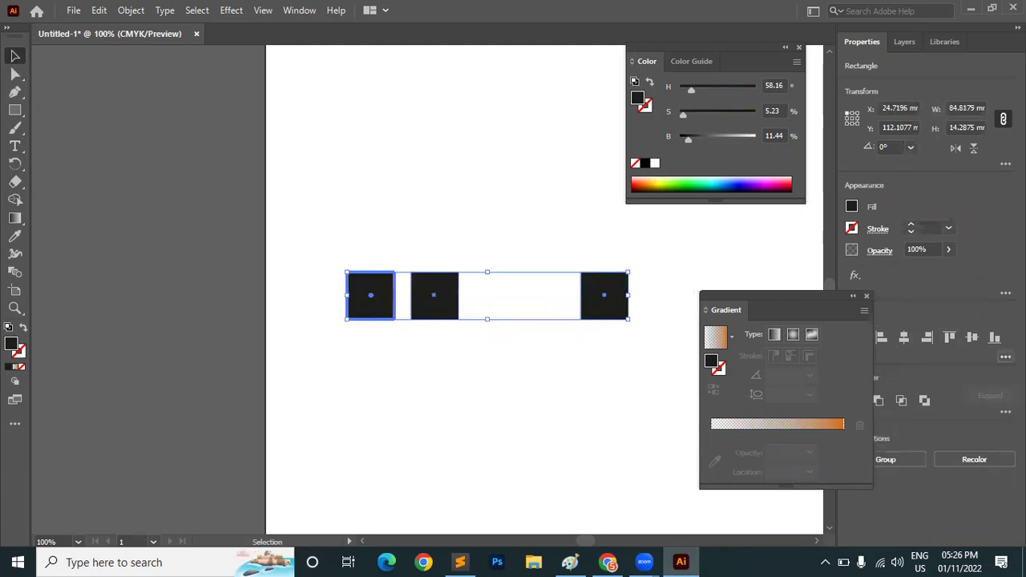
left_click(1005, 356)
type("1")
key("Return")
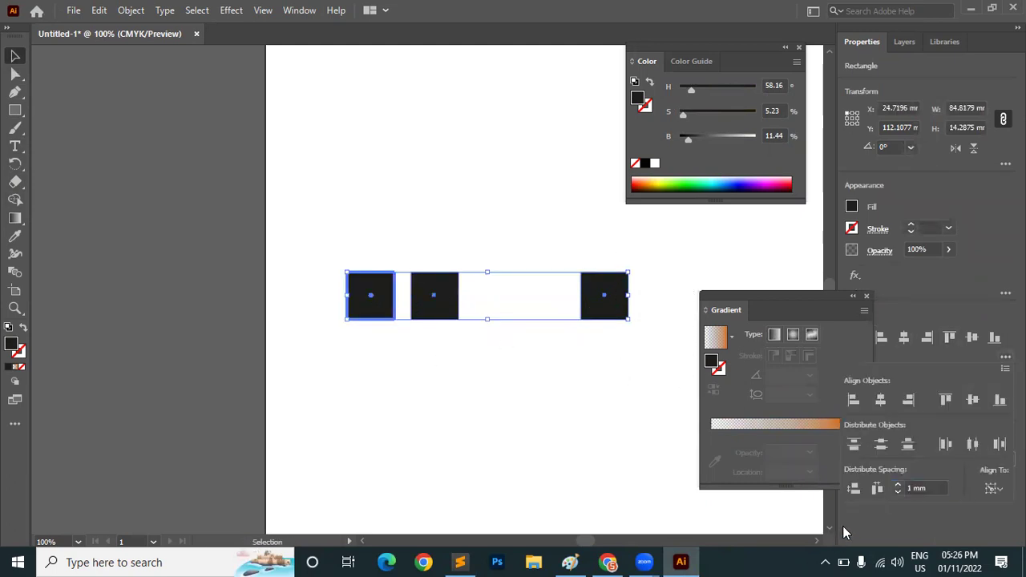
left_click(878, 497)
left_click(899, 485)
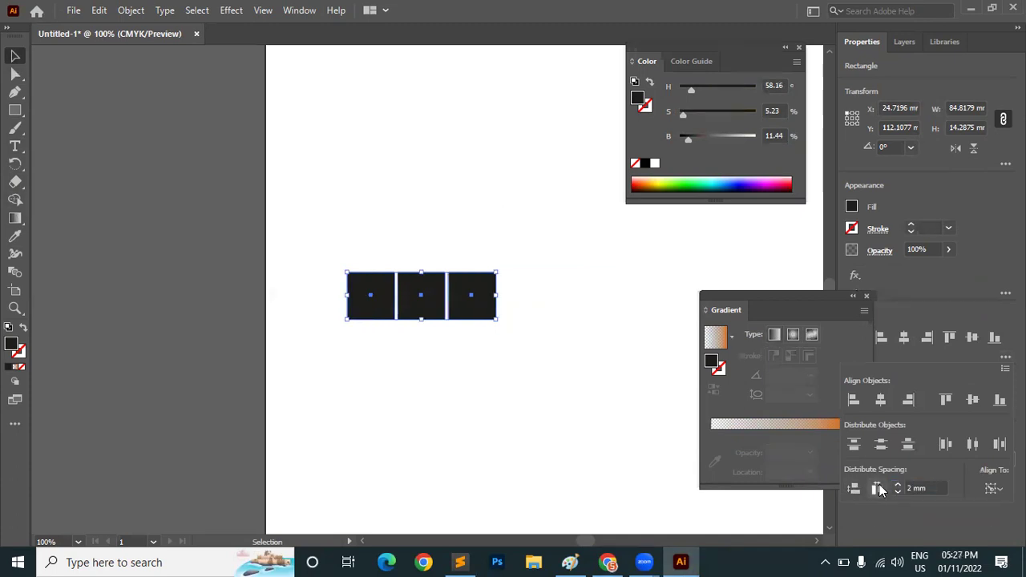
left_click(878, 490)
left_click(898, 485)
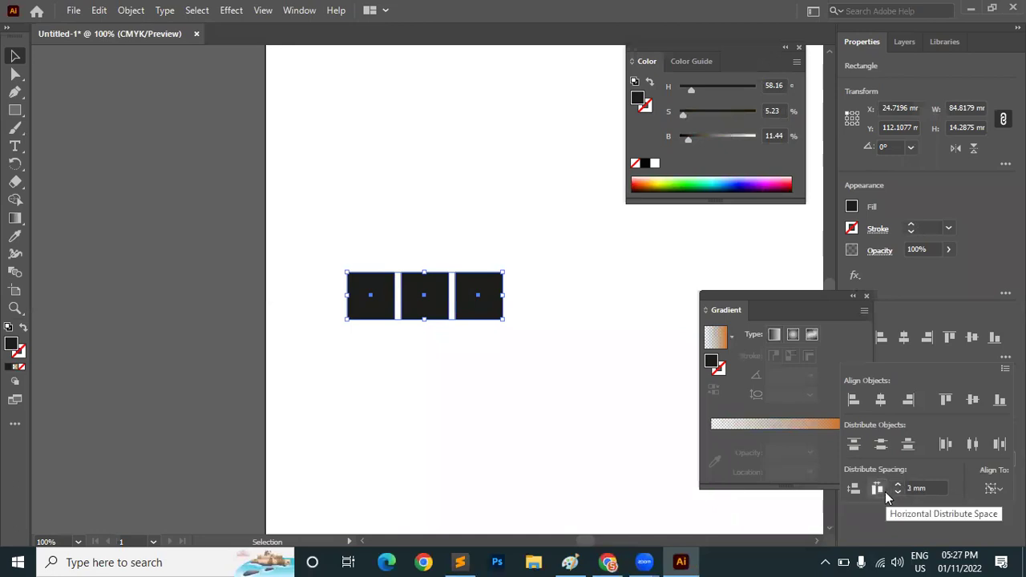
left_click(878, 491)
Step: Duplicate the row of three squares below the original row
left_click_drag(573, 339, 412, 433)
left_click_drag(323, 264, 562, 353)
left_click_drag(316, 356, 559, 481)
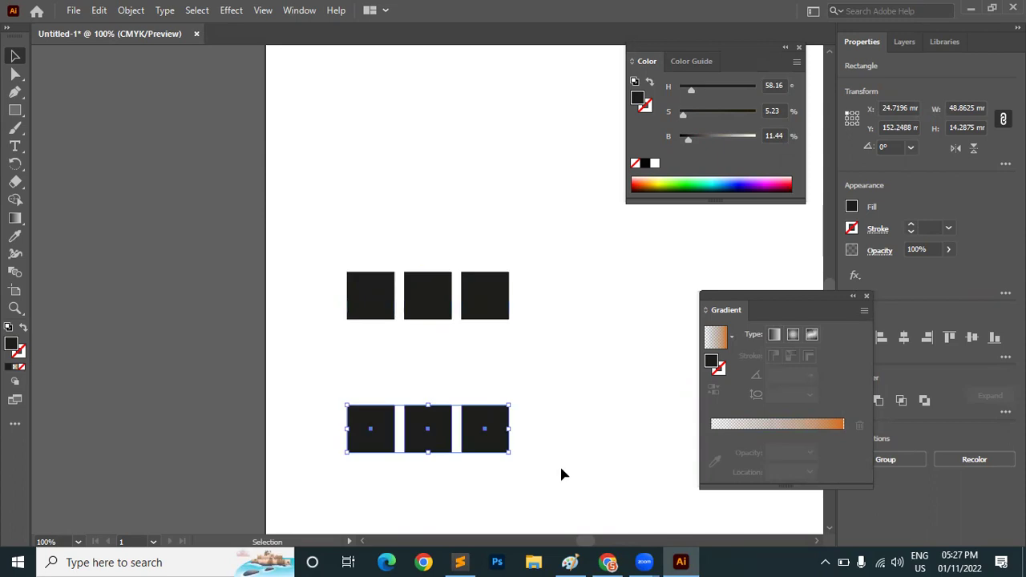
key("ctrl+a")
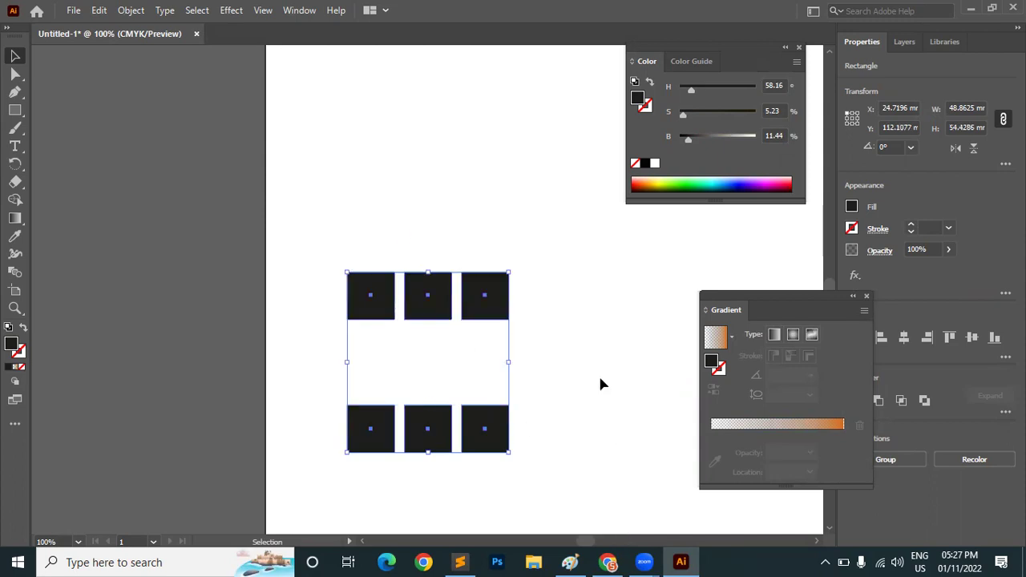
left_click(598, 374)
Step: Align the bottom row 3 mm below the top row, centring each column
left_click_drag(337, 233, 390, 481)
left_click(382, 314)
left_click(1006, 356)
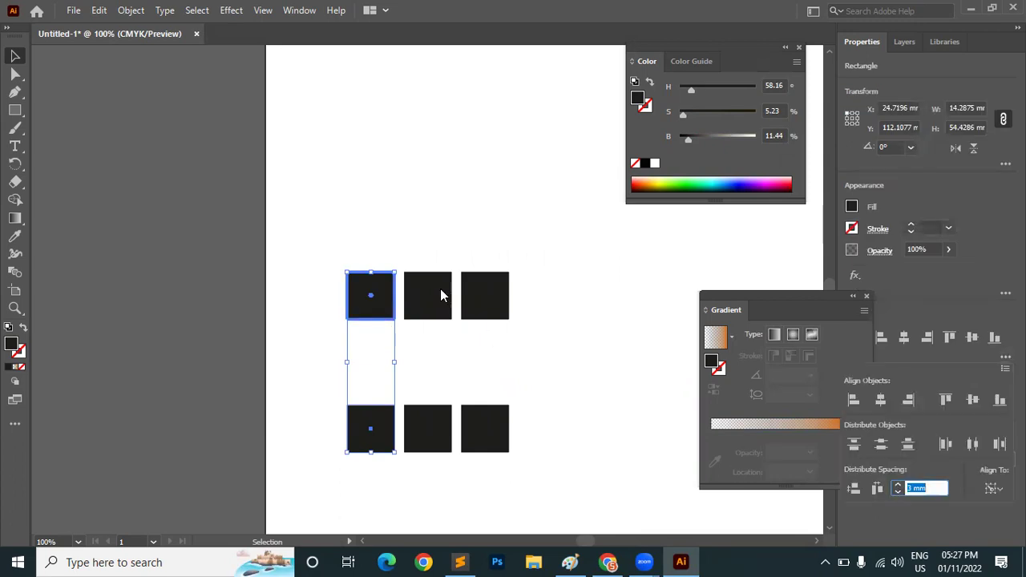
left_click(854, 489)
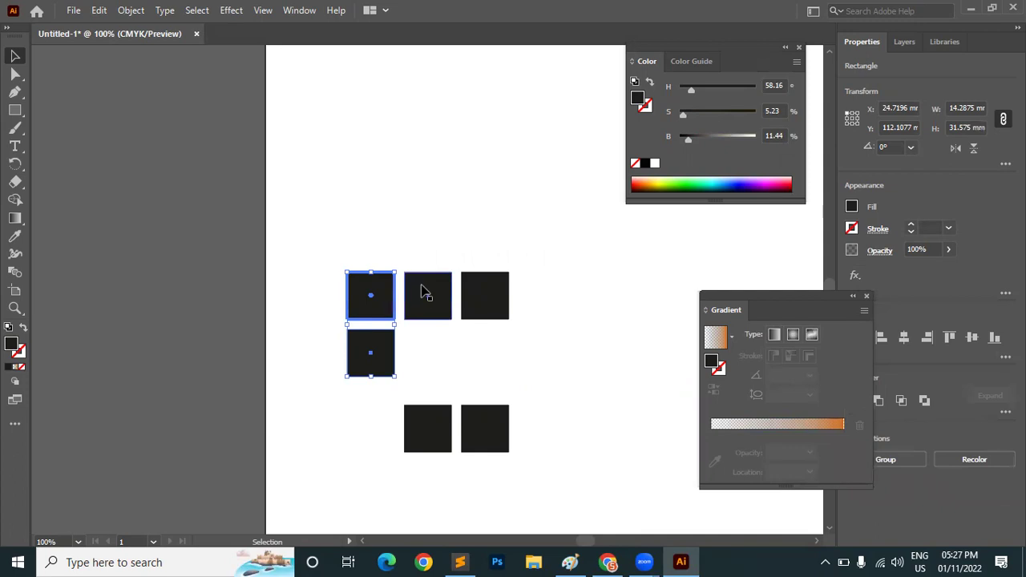
left_click(544, 374)
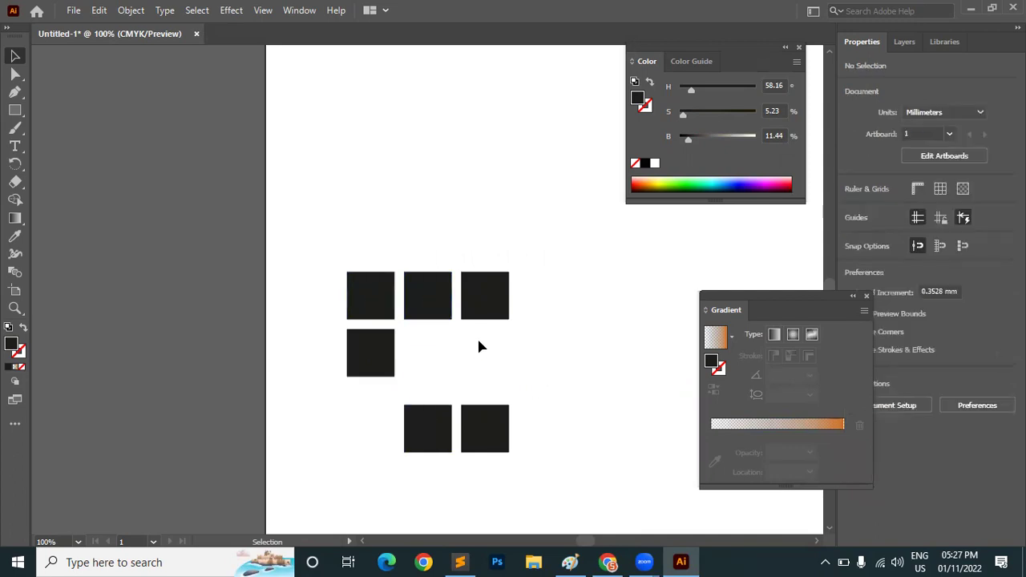
left_click_drag(417, 428, 394, 428)
left_click_drag(433, 252, 411, 473)
left_click(903, 337)
left_click_drag(572, 477, 335, 340)
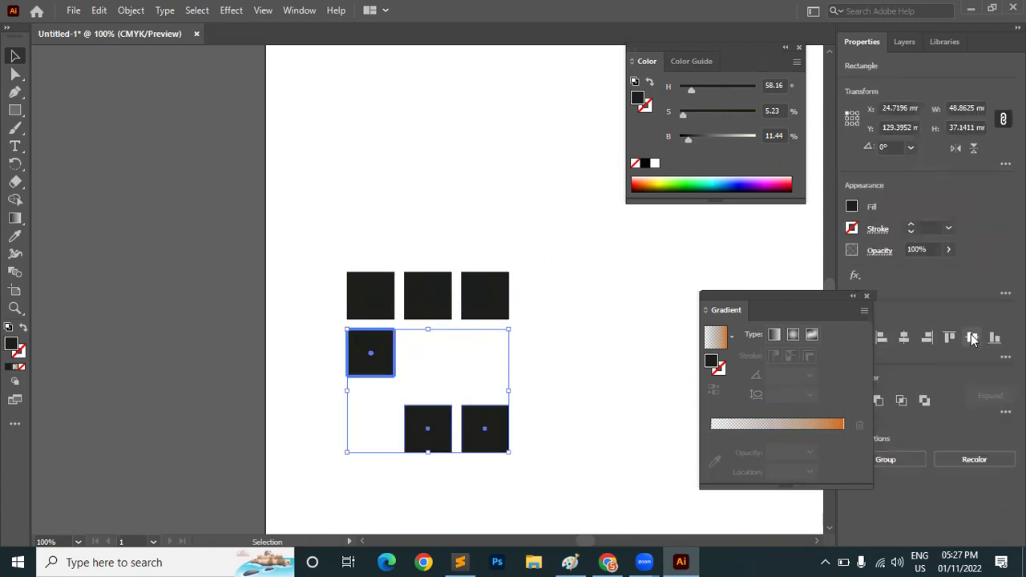
left_click(972, 338)
Step: Rotate all six squares together by about 45°
left_click(516, 316)
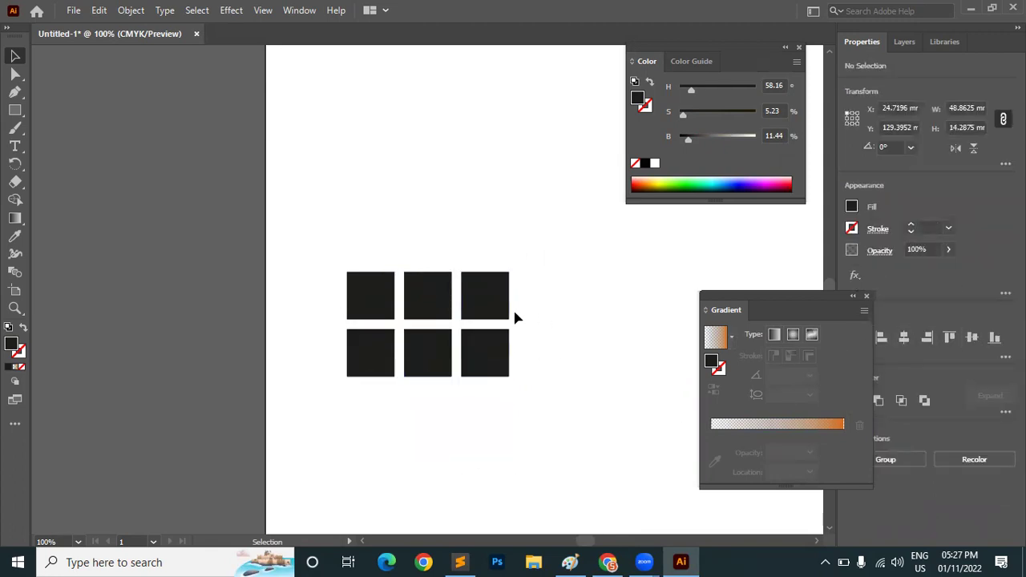
left_click_drag(603, 419, 335, 225)
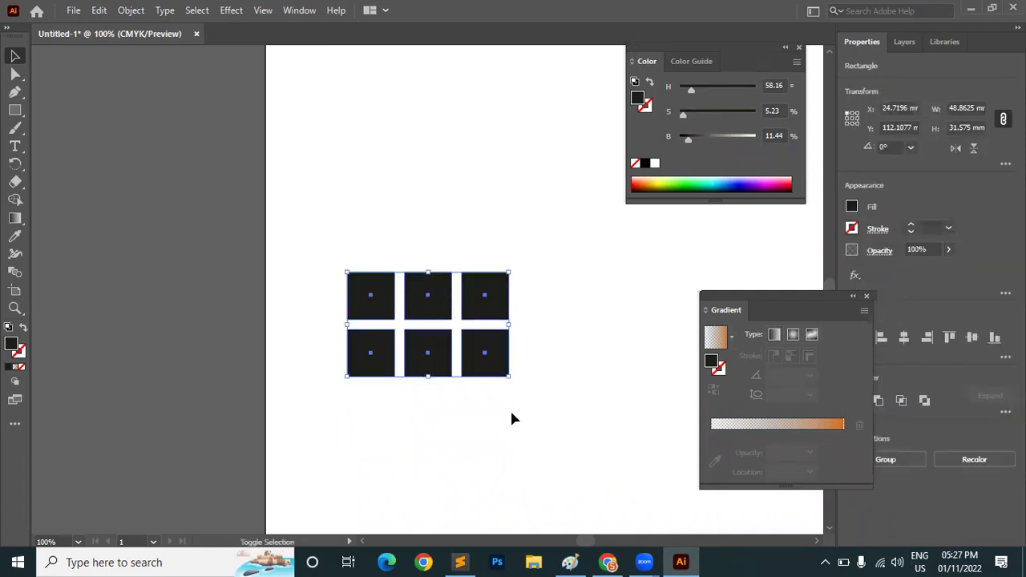
left_click_drag(505, 385, 542, 319)
Step: Scale the rotated six-square grid down to a small mark
left_click(583, 389)
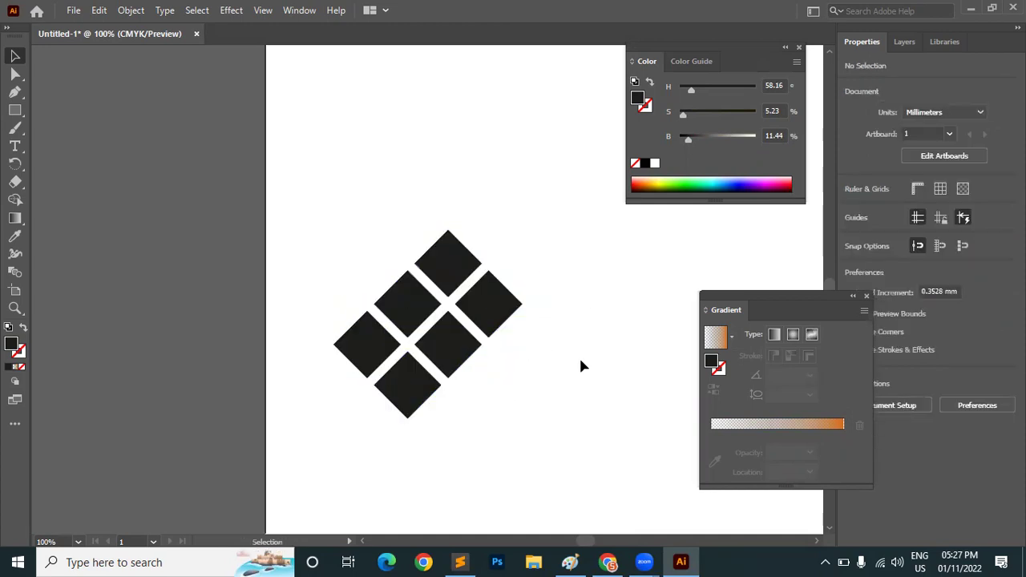
left_click(472, 348)
left_click_drag(522, 267, 467, 385)
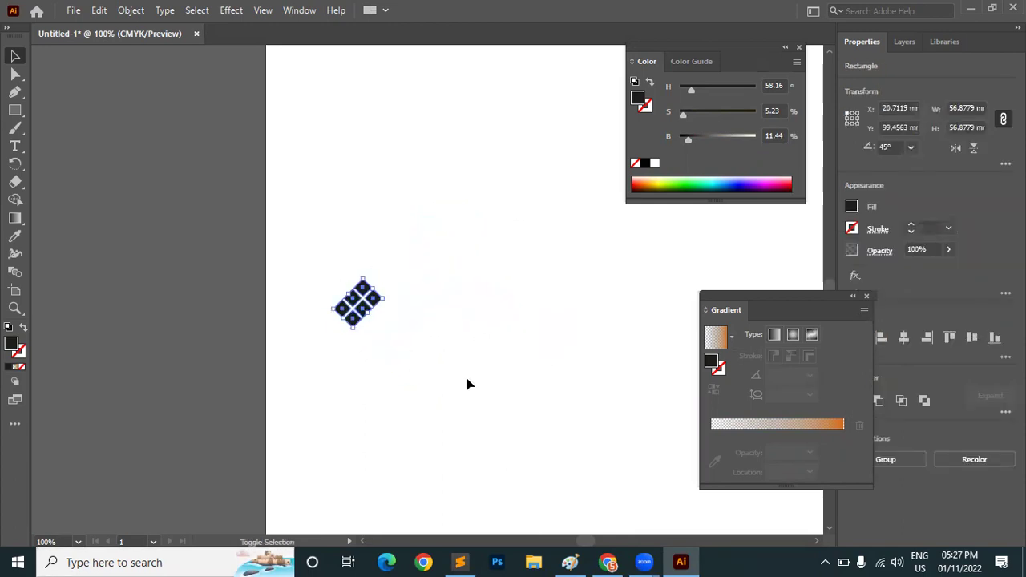
left_click(433, 401)
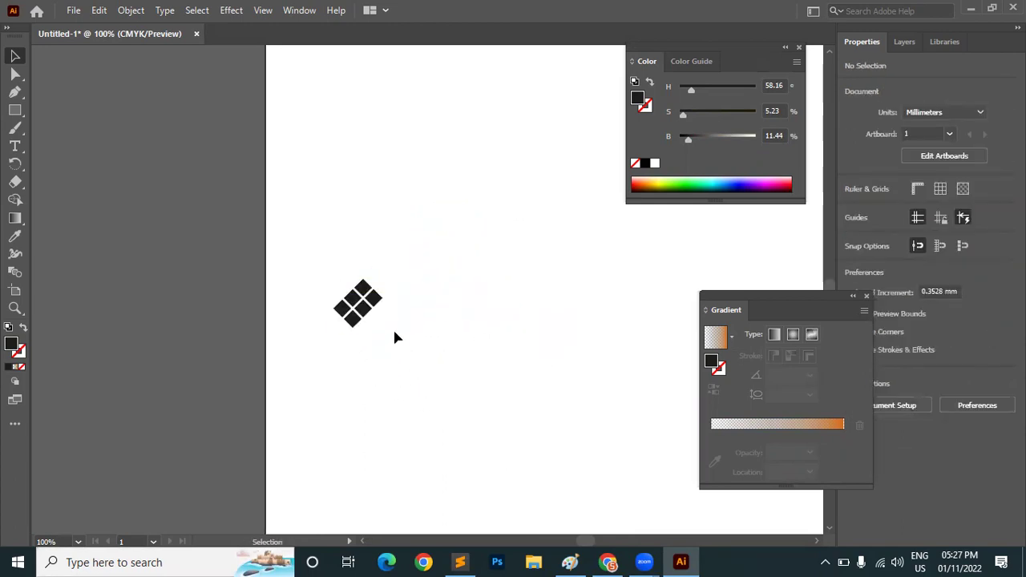
Step: Zoom in and drag each of the six diamonds apart from the cluster
scroll(393, 328, "up", 4)
scroll(325, 314, "down", 5)
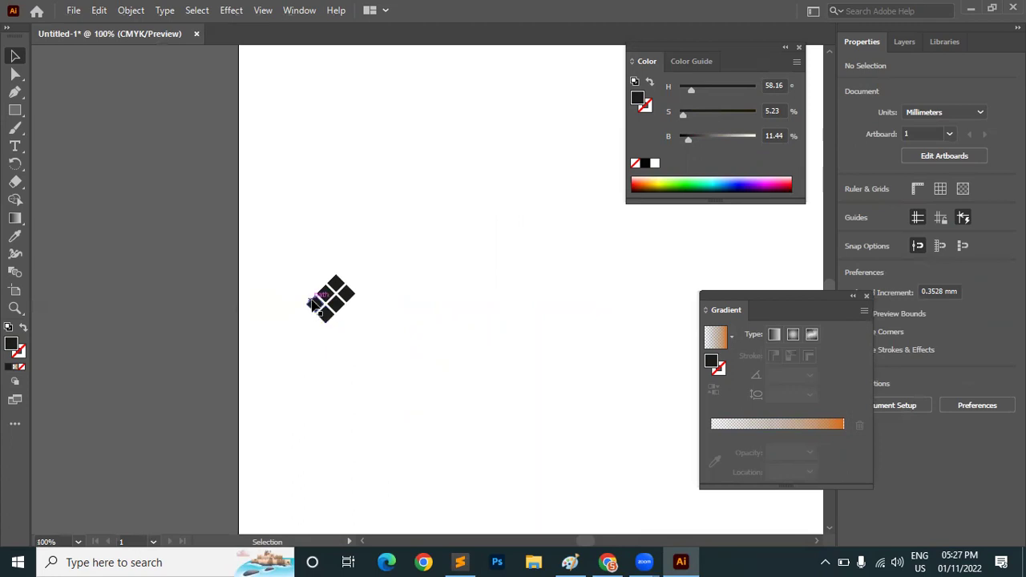
scroll(313, 305, "up", 5)
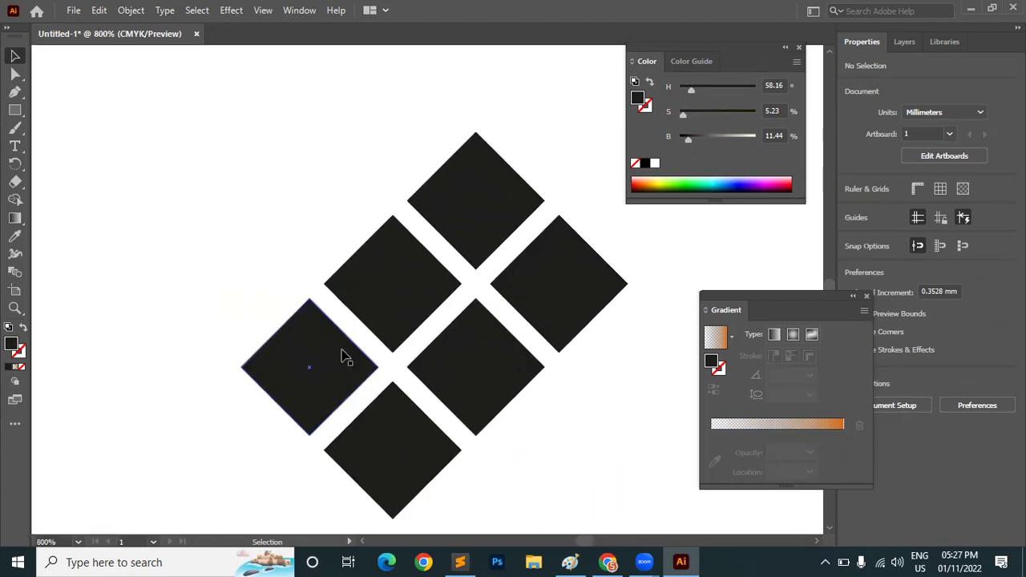
scroll(343, 358, "down", 5)
left_click_drag(350, 317, 312, 264)
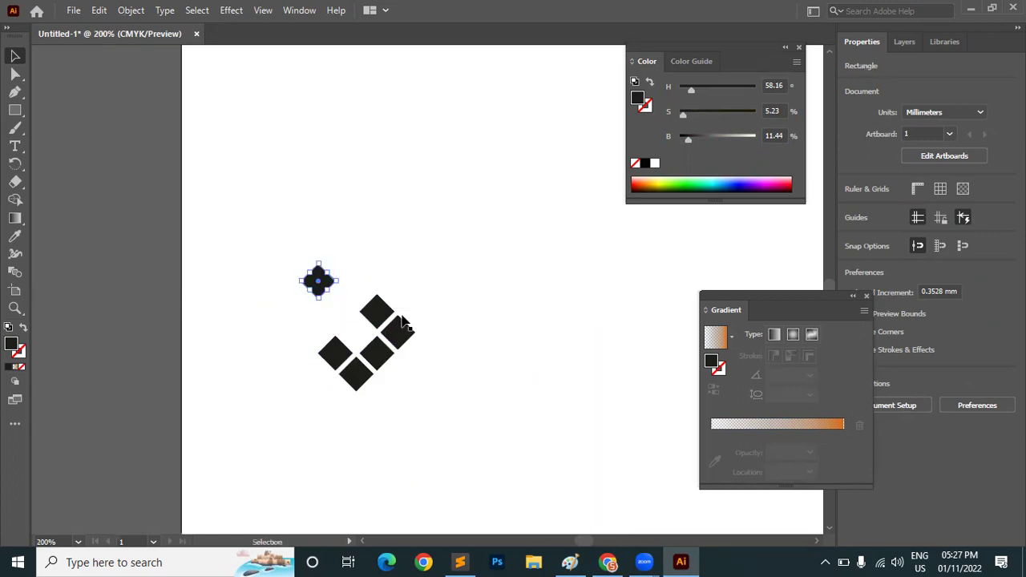
left_click_drag(405, 323, 506, 371)
left_click_drag(377, 313, 405, 251)
left_click_drag(377, 352, 403, 419)
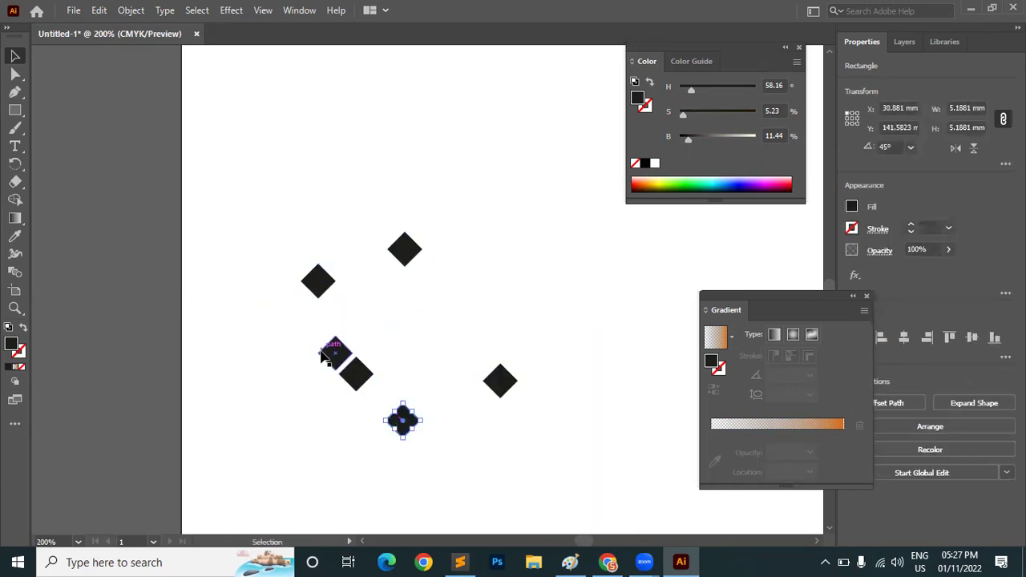
left_click_drag(322, 358, 283, 385)
left_click_drag(362, 383, 338, 425)
Step: Level the top diamond with the left one and close them to a fixed gap
left_click(323, 291)
left_click(408, 253, "shift")
left_click(327, 282)
left_click(971, 340)
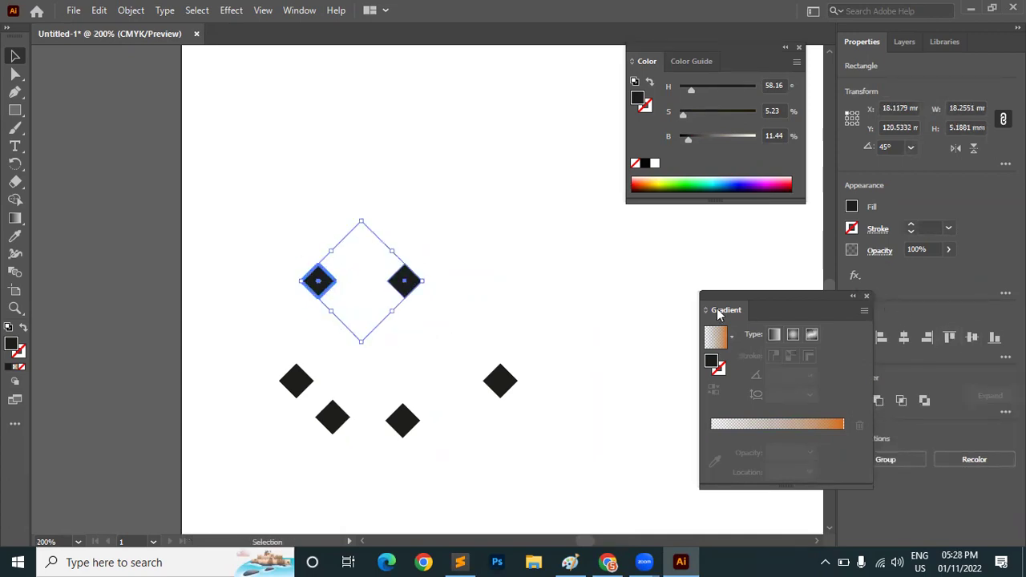
left_click(1006, 356)
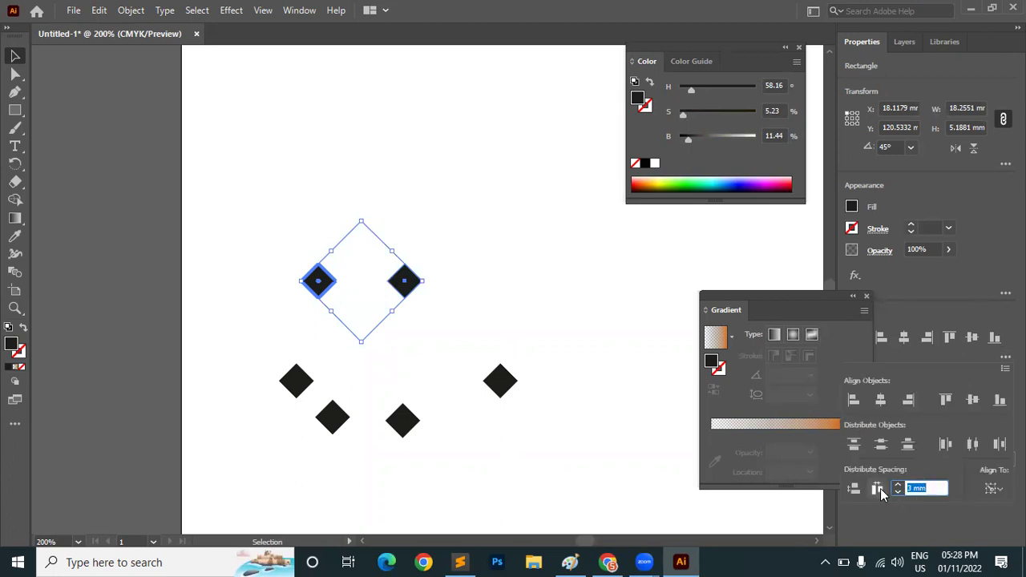
left_click(877, 488)
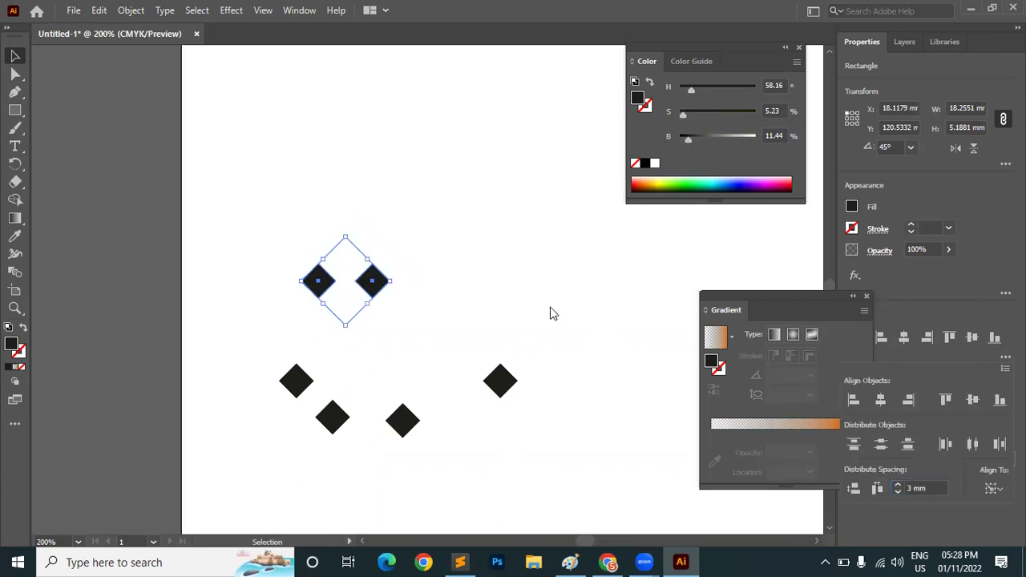
left_click(416, 422)
left_click(452, 448)
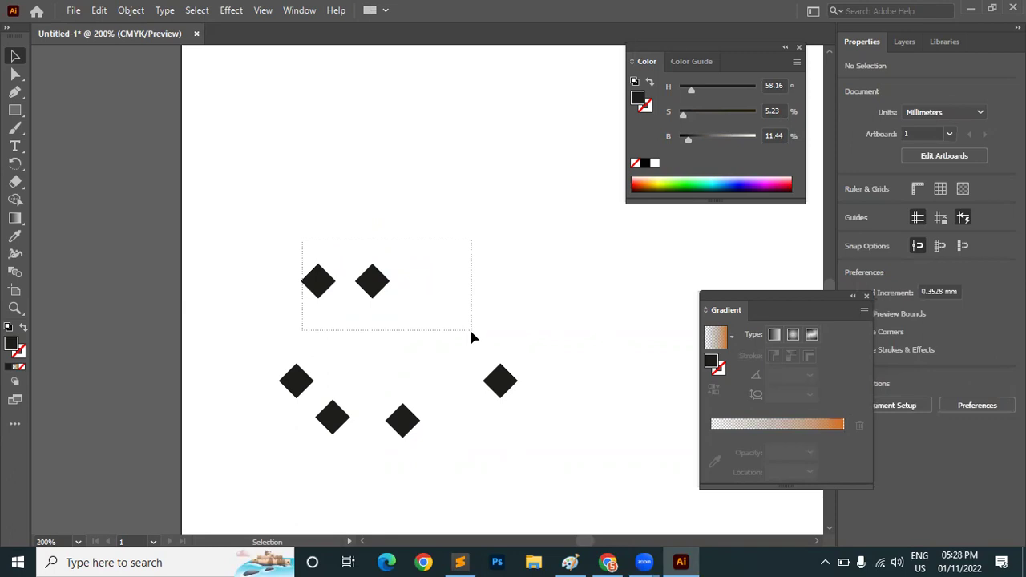
Step: Copy the pair, rotate the copy 90° upright, and slide it across the first pair
left_click_drag(471, 332, 471, 330)
left_click_drag(381, 291, 535, 294)
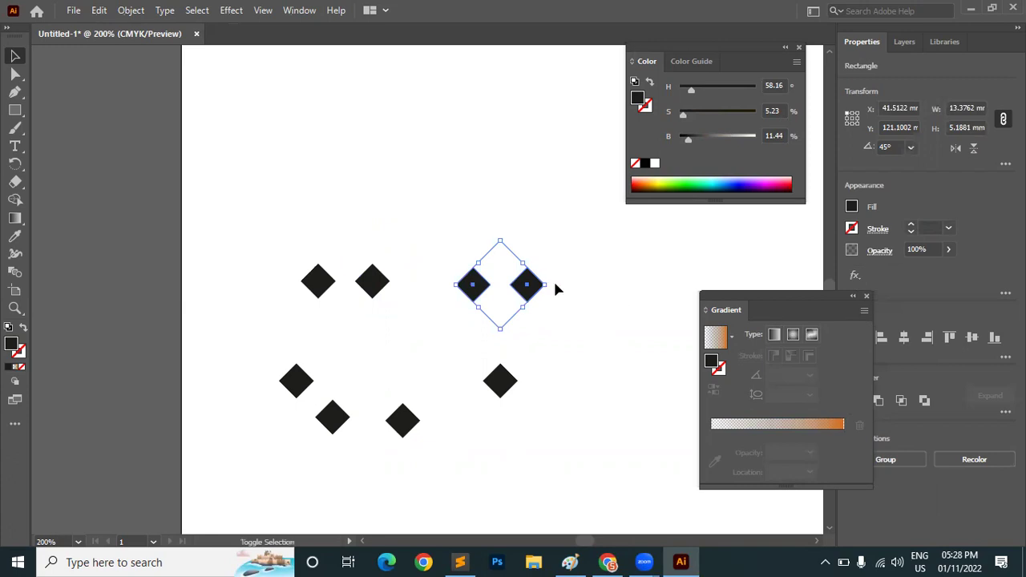
left_click_drag(550, 284, 502, 354)
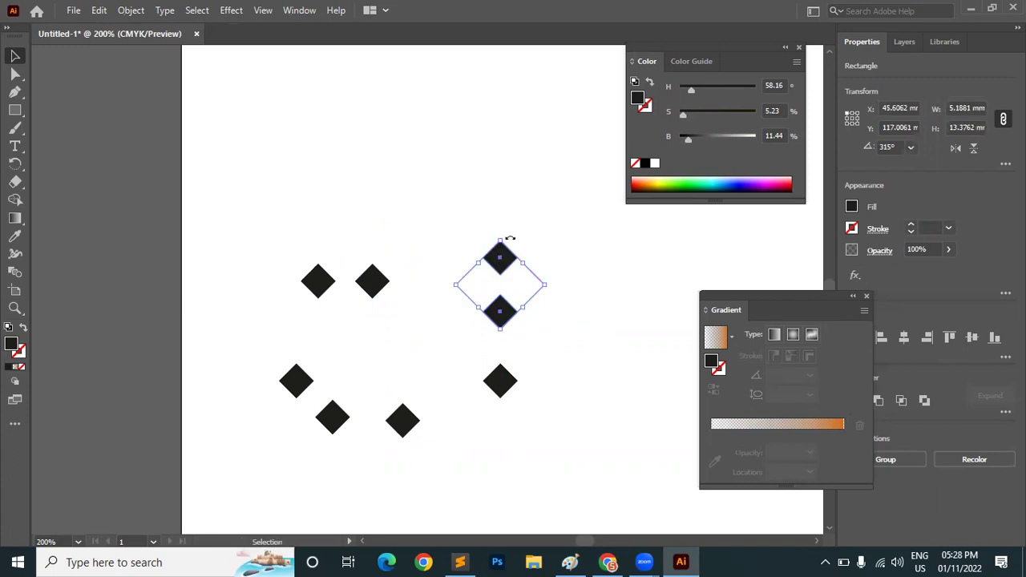
left_click_drag(510, 267, 355, 270)
left_click(308, 290)
Step: Zoom in and nudge the top and bottom diamonds together into alignment
scroll(307, 289, "up", 4)
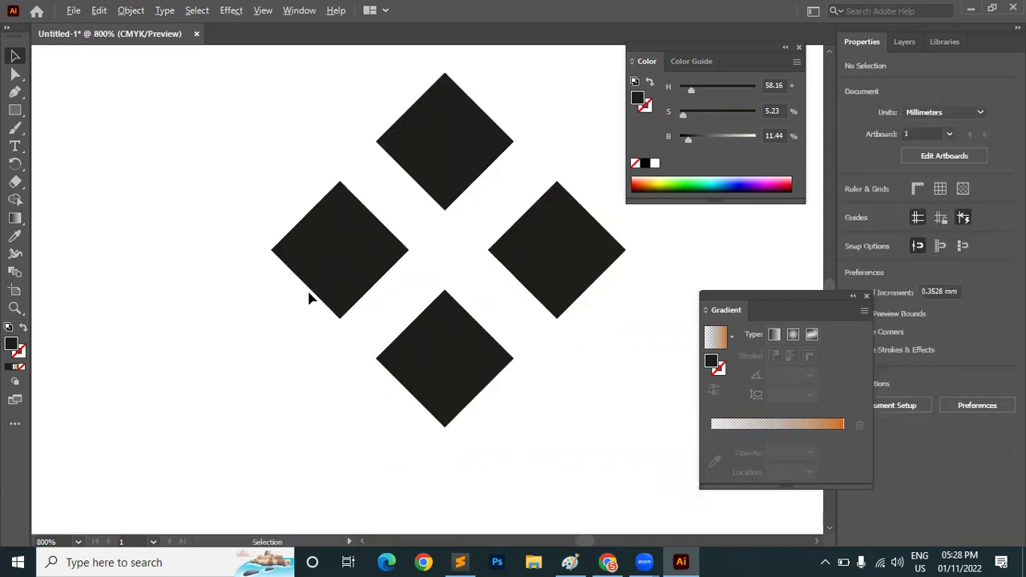
scroll(398, 393, "up", 2)
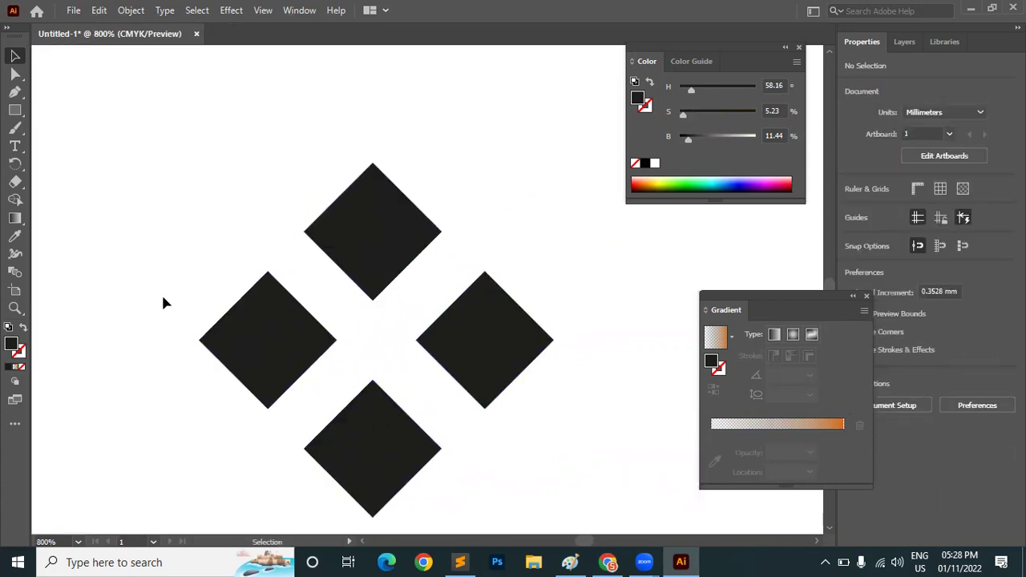
scroll(186, 311, "down", 1)
left_click(312, 279)
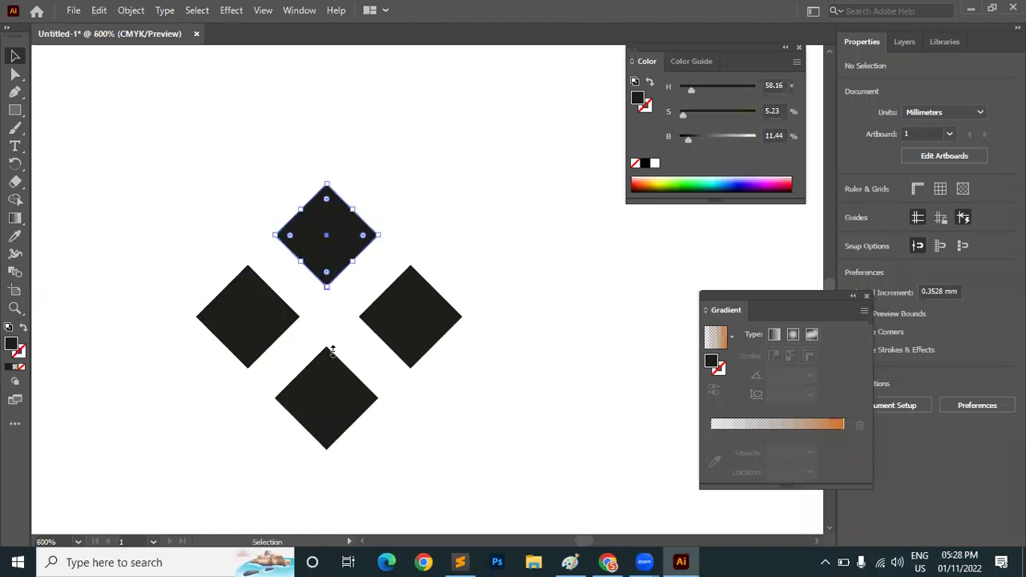
left_click(328, 406, "shift")
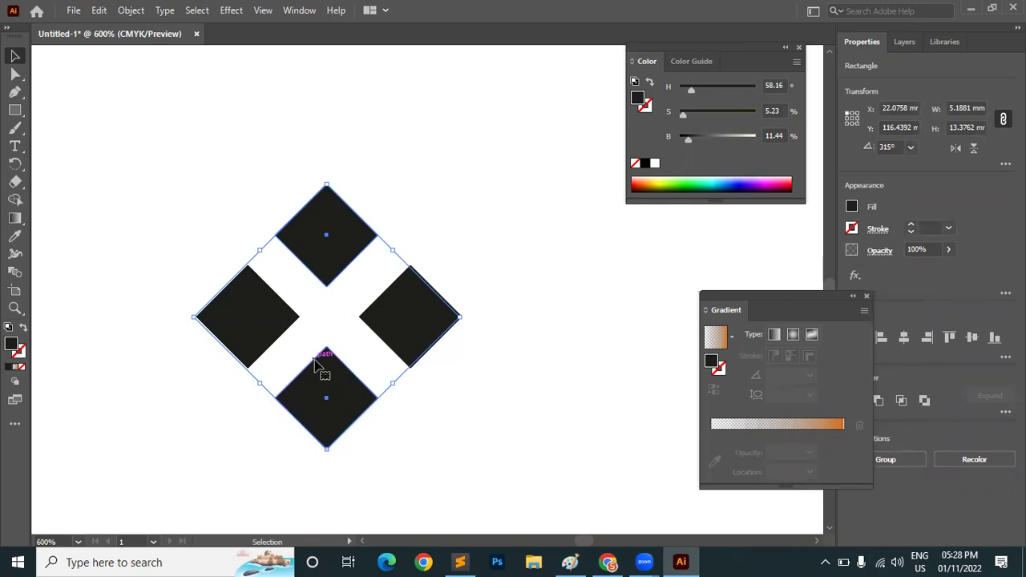
left_click_drag(335, 400, 325, 398)
Step: Shift the top diamond slightly left so its edge lines up
scroll(231, 290, "up", 7)
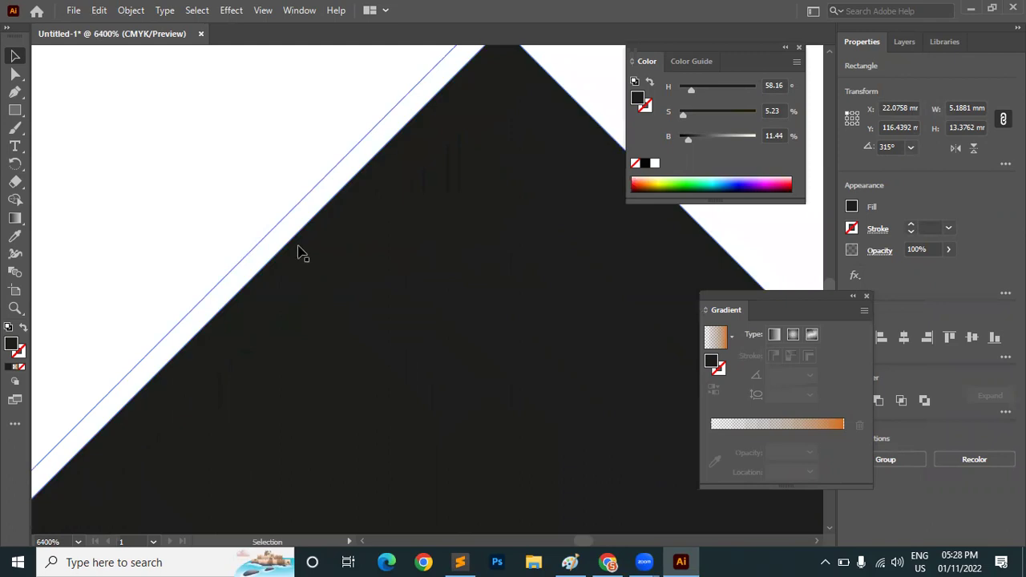
scroll(290, 318, "down", 3)
scroll(323, 339, "up", 1)
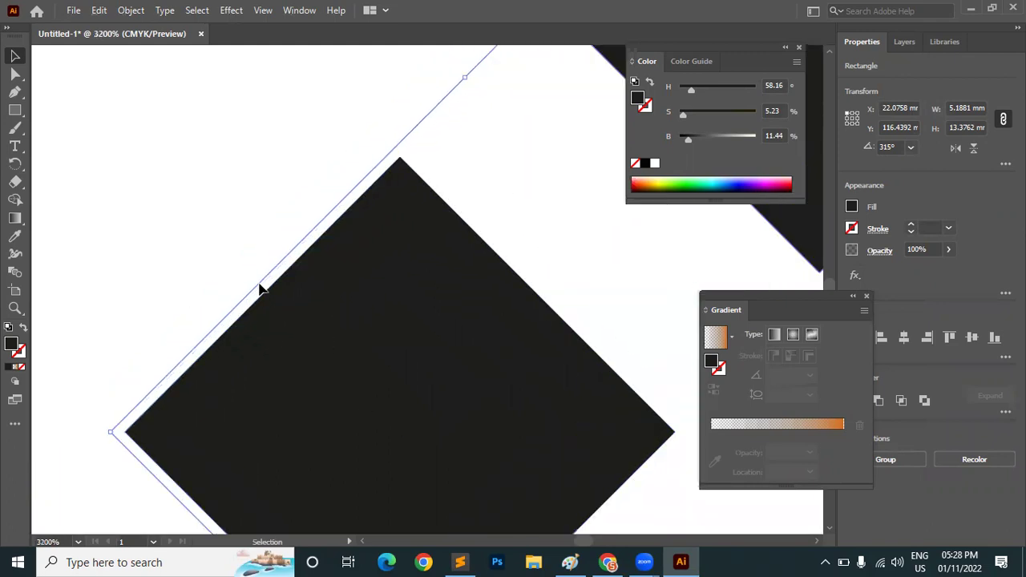
scroll(481, 264, "down", 2)
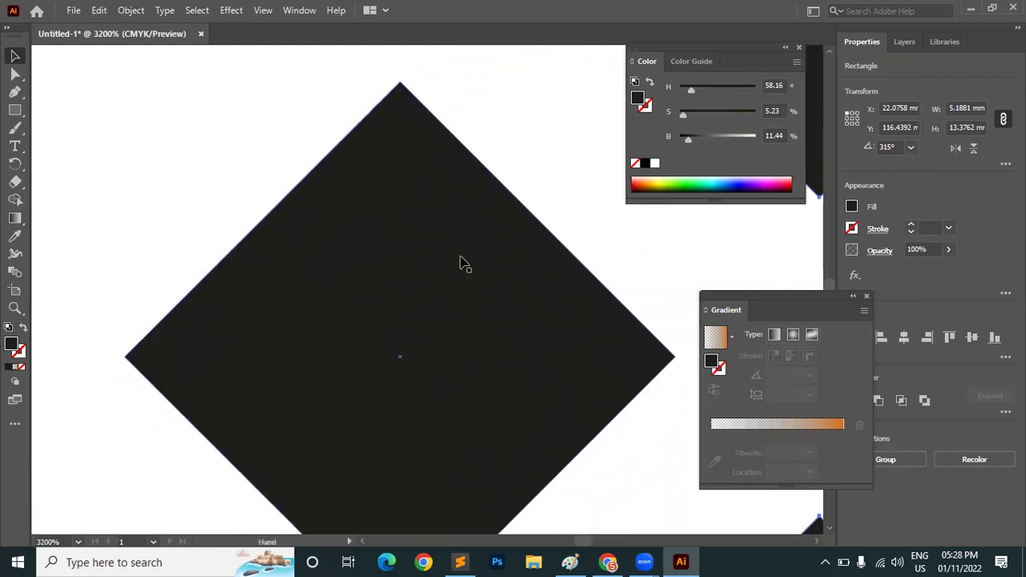
scroll(533, 281, "down", 3)
scroll(697, 252, "up", 1)
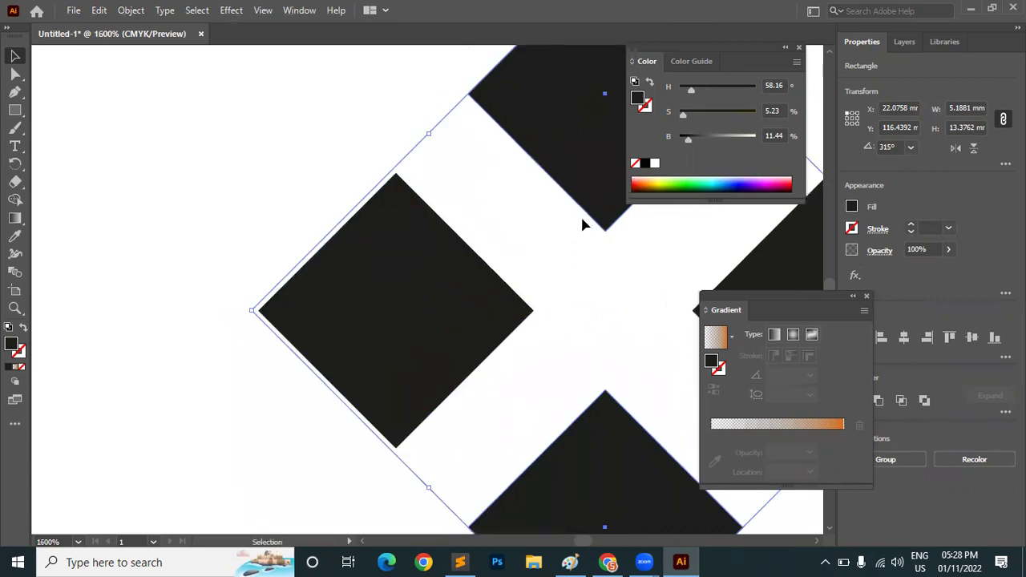
left_click_drag(607, 212, 613, 202)
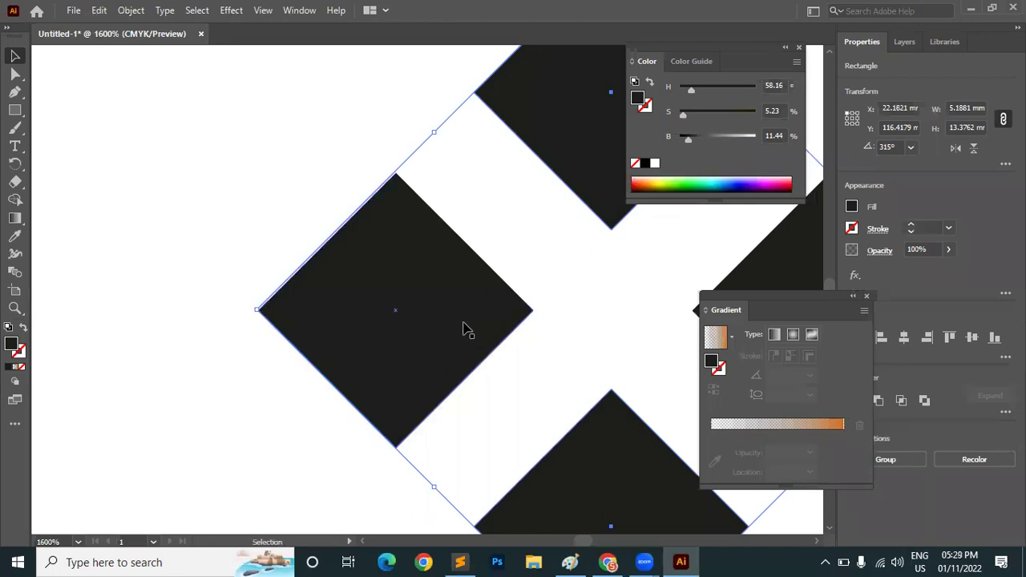
scroll(456, 340, "down", 1)
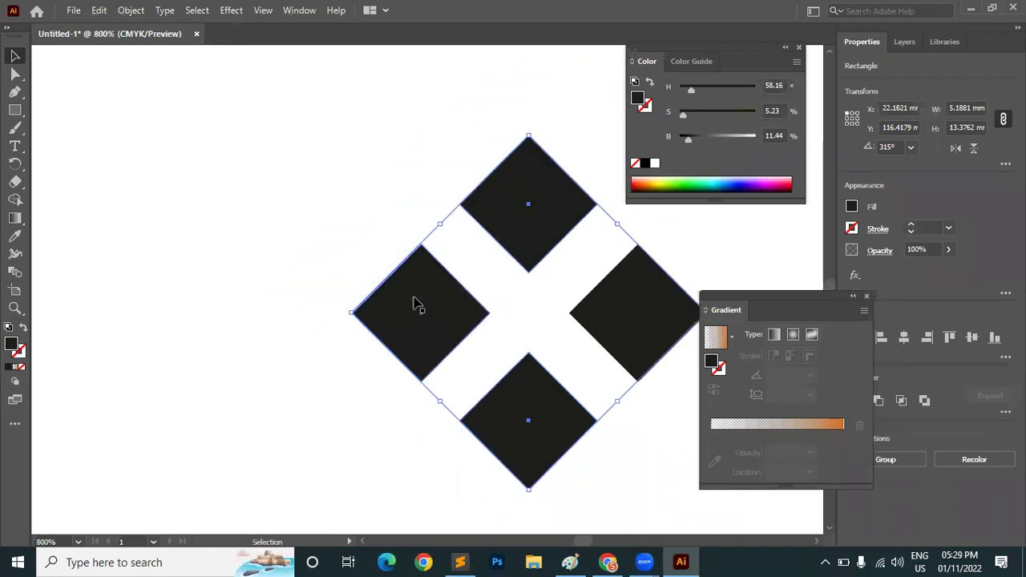
scroll(414, 300, "up", 2)
left_click_drag(513, 86, 251, 383)
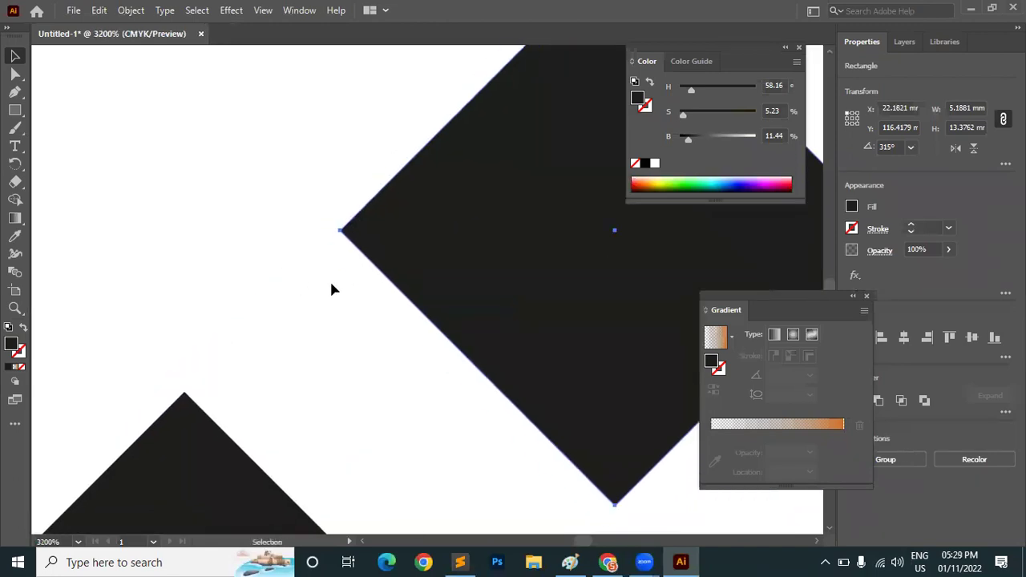
left_click(403, 253)
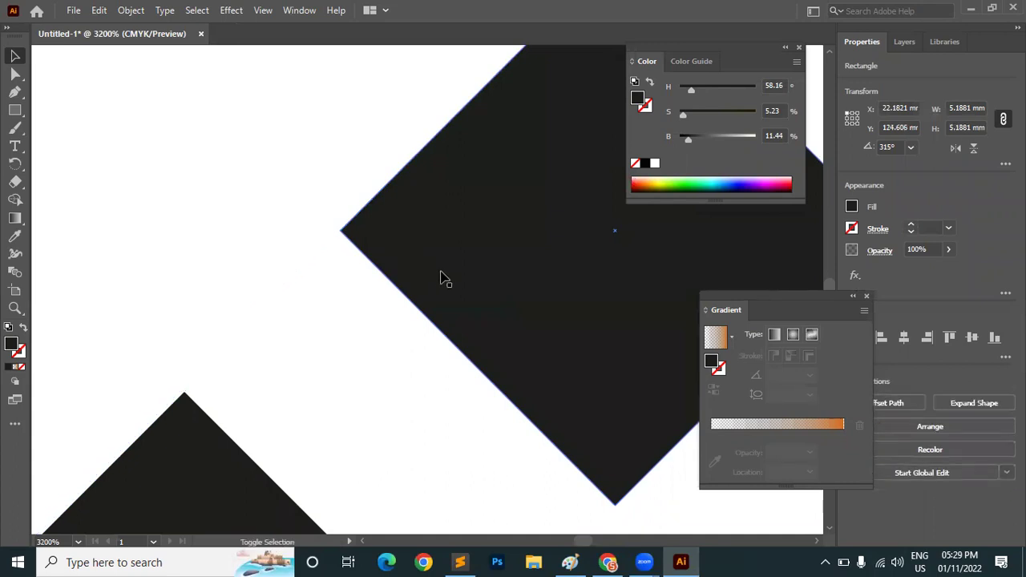
mouse_move(379, 217)
left_mouse_down()
mouse_move(399, 232)
mouse_move(367, 217)
left_mouse_up()
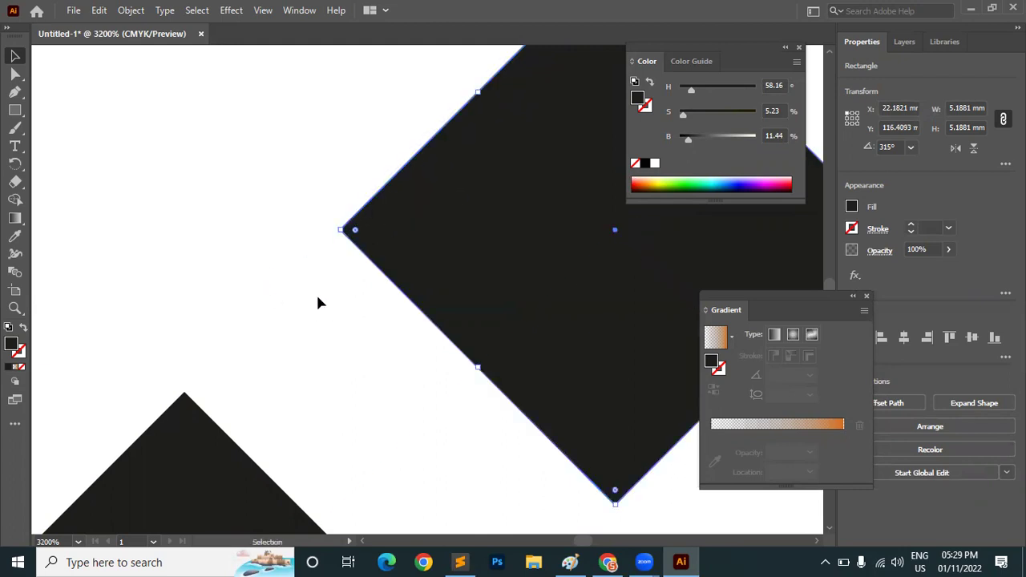
Step: Select all four diamonds and nudge them a fraction into place
scroll(319, 300, "down", 5)
left_click(370, 389)
left_click(372, 307)
left_click_drag(393, 217, 337, 492)
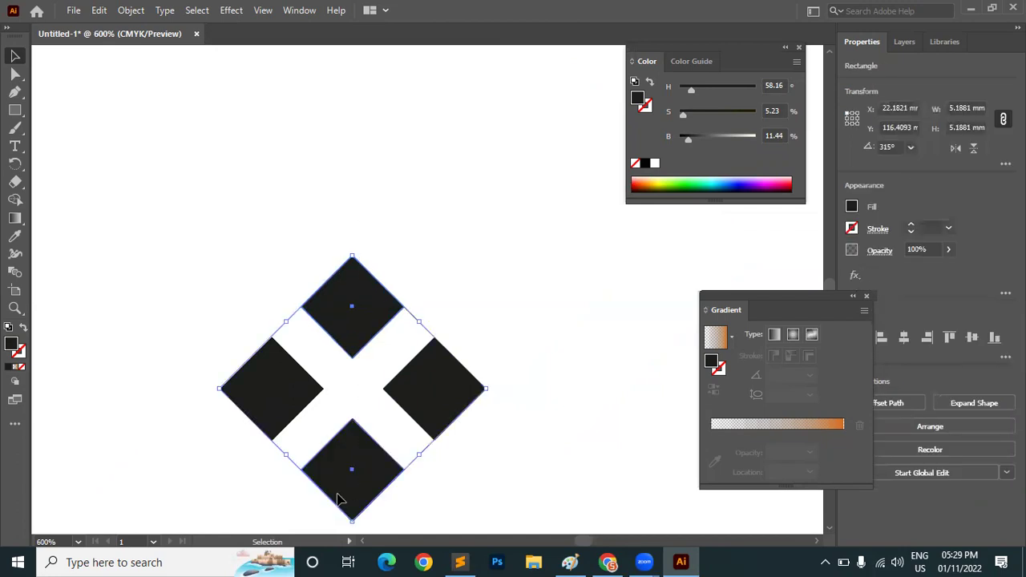
scroll(249, 369, "up", 3)
scroll(449, 270, "up", 3)
left_click_drag(403, 112, 404, 100)
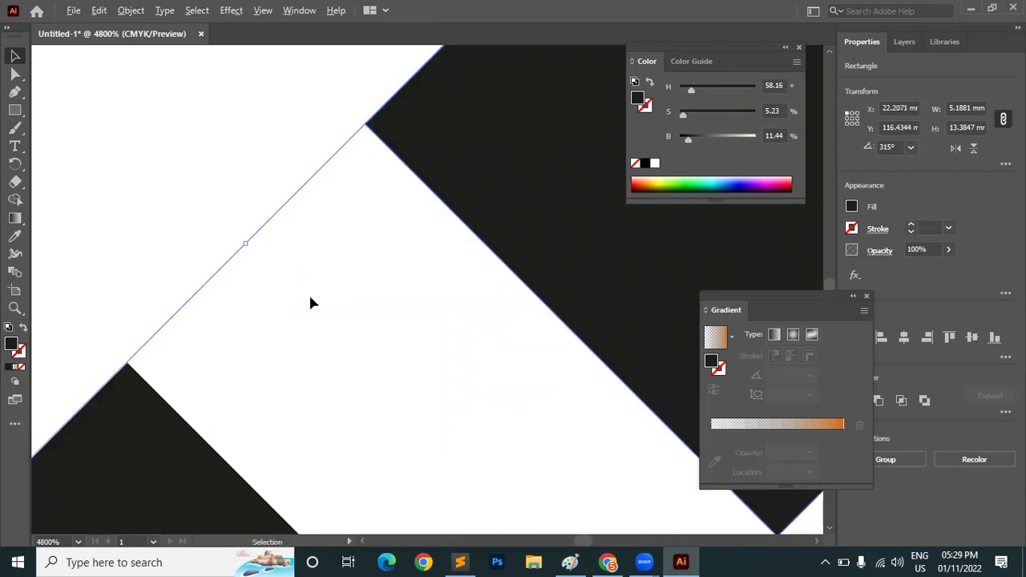
Step: Select the left and top, then bottom and top diamonds to check their alignment
scroll(309, 292, "down", 5)
left_click(356, 370)
left_click(339, 366)
left_click(383, 310, "shift")
left_click(553, 240)
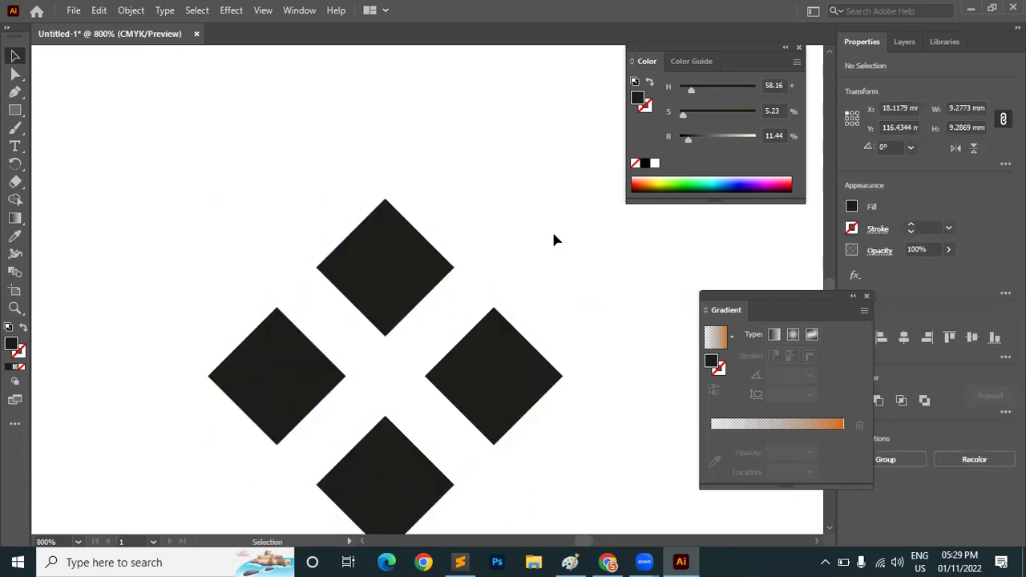
left_click(377, 486)
left_click(387, 329, "shift")
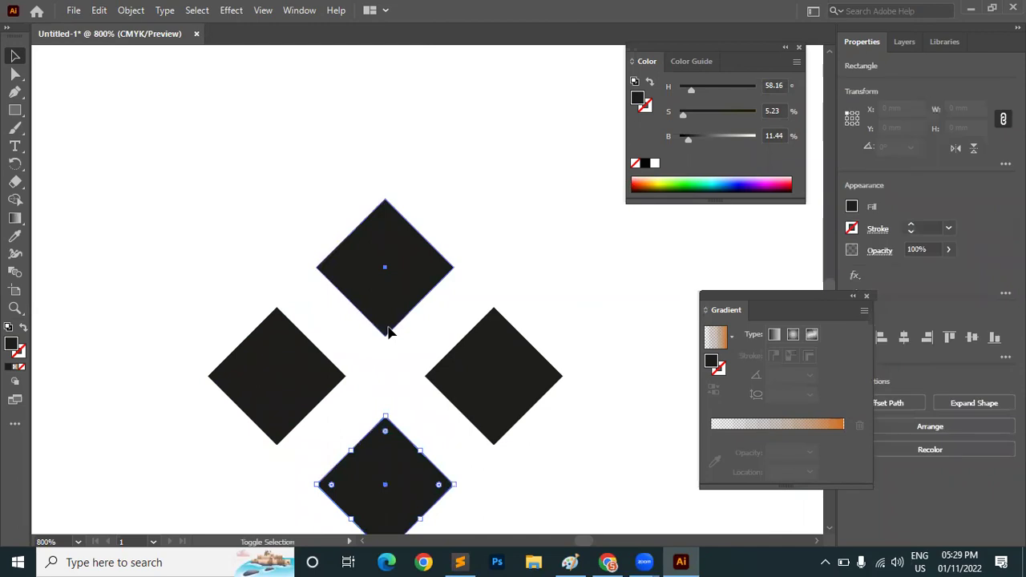
Step: Rotate all four diamonds 45° into an upright 2×2 square cluster, then close the document
left_click(615, 275)
scroll(591, 246, "down", 1)
left_click_drag(600, 223, 460, 383)
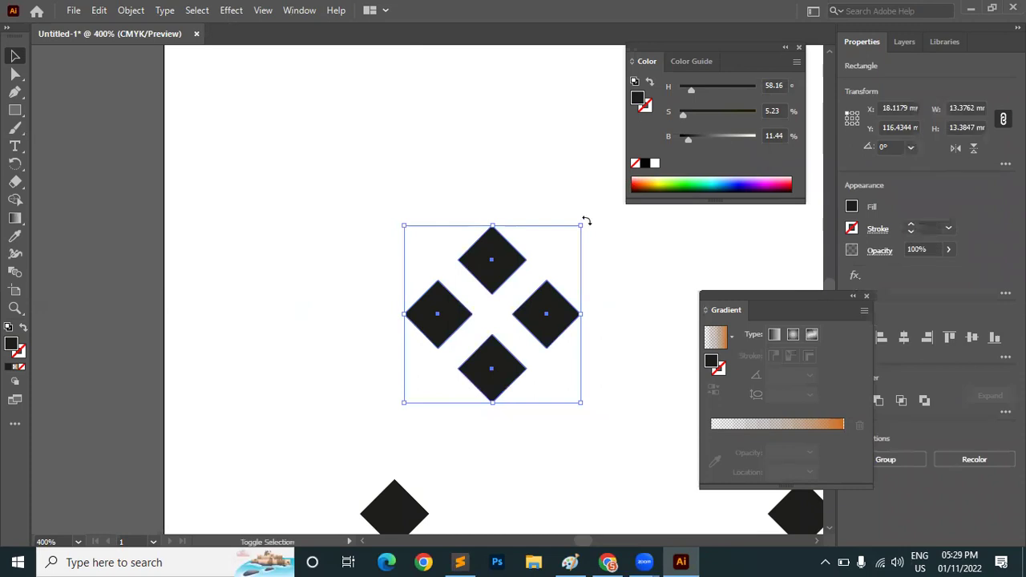
left_click_drag(584, 222, 642, 289)
left_click(590, 409)
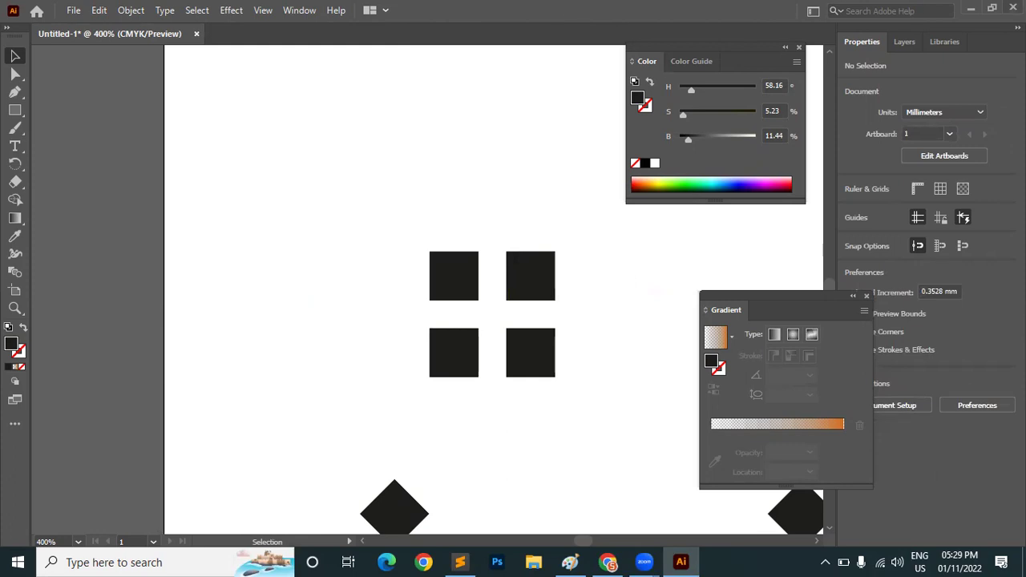
left_click(1013, 7)
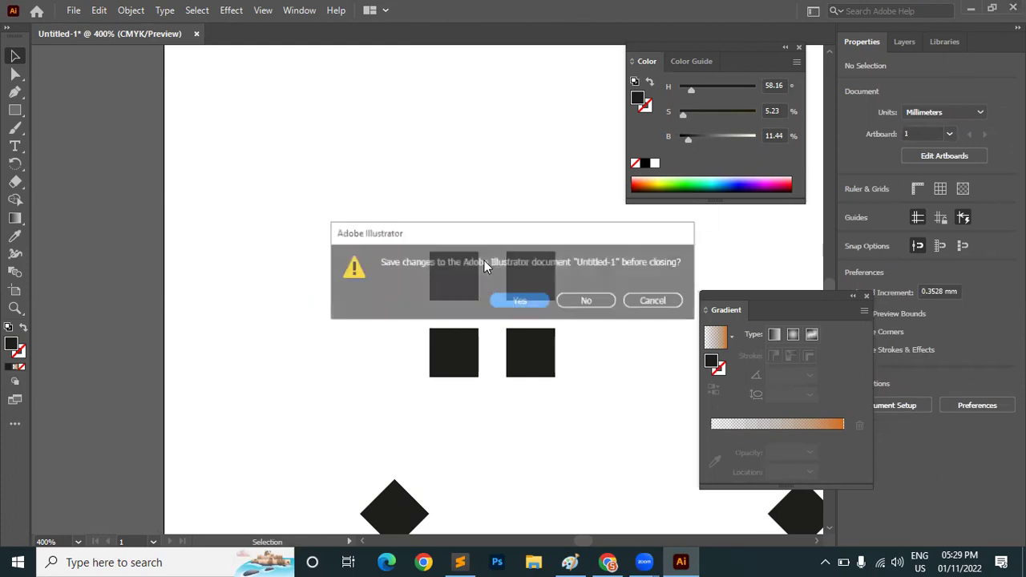
Step: Close 'Untitled-1' without saving and go back to Chrome's 'letterhead design' image results
left_click(602, 301)
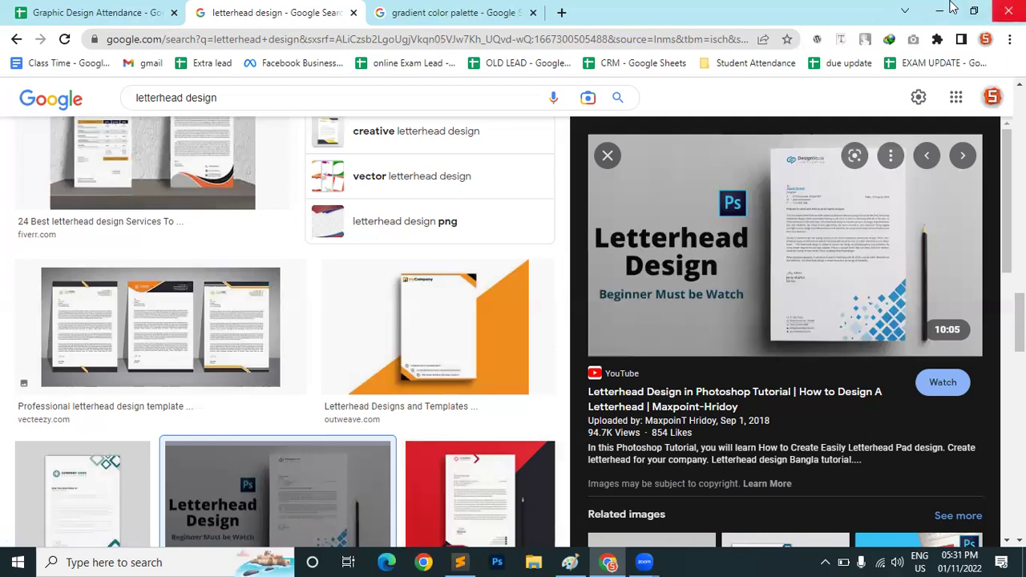
mouse_move(644, 562)
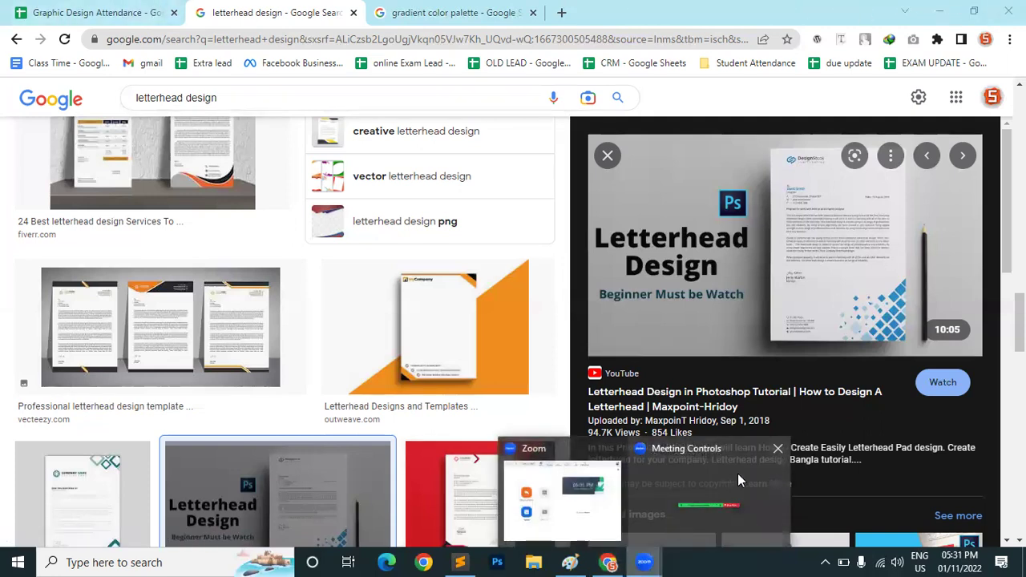